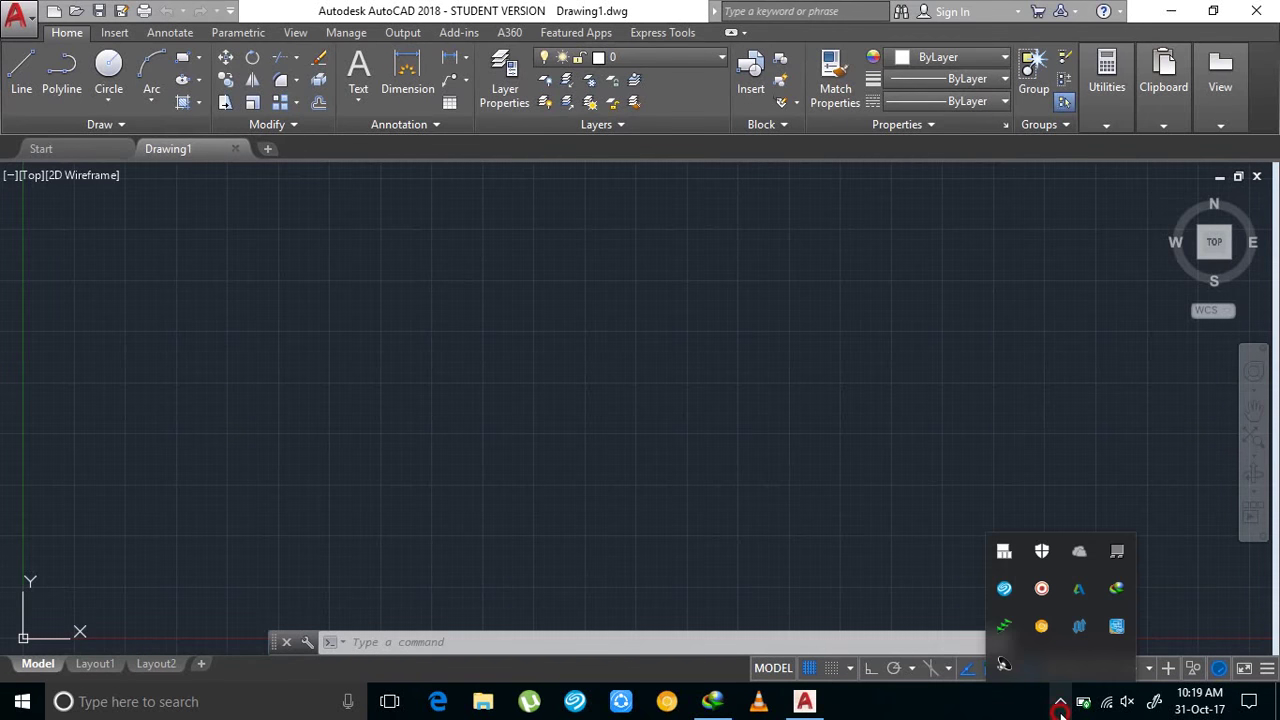
pyautogui.click(1061, 702)
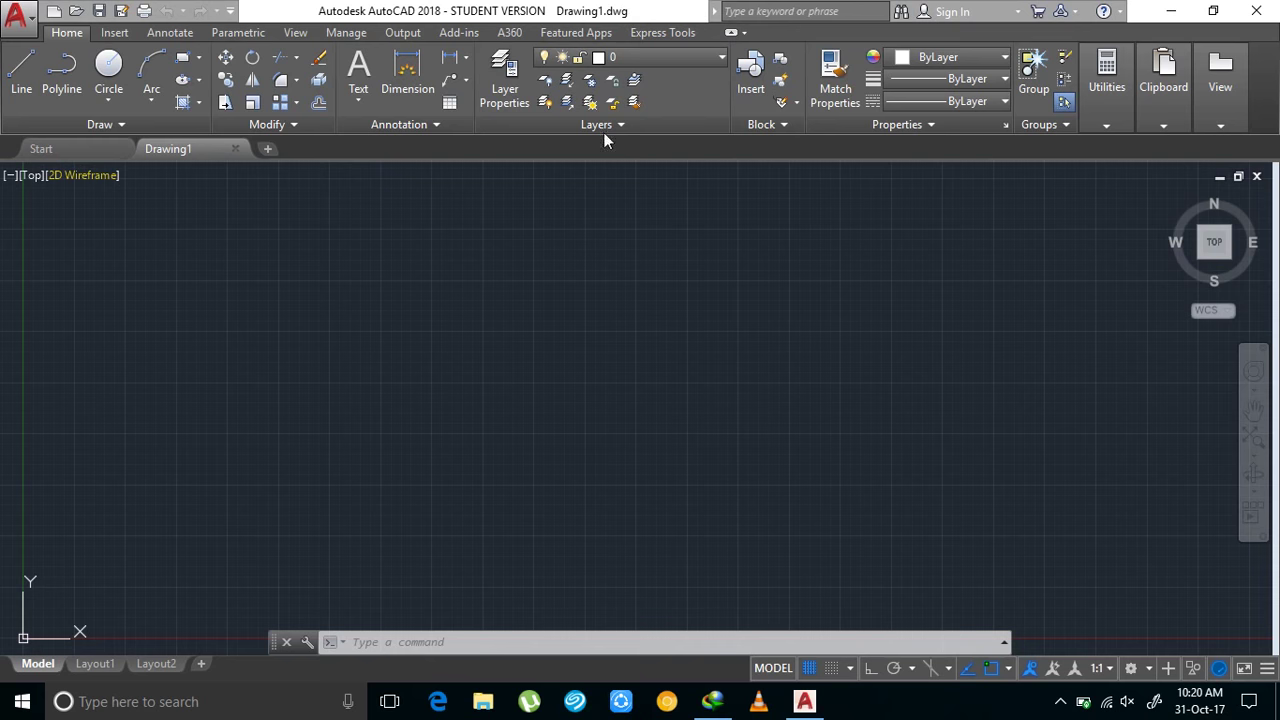
# Run XREF to open the External References palette listing Drawing1
pyautogui.click(397, 645)
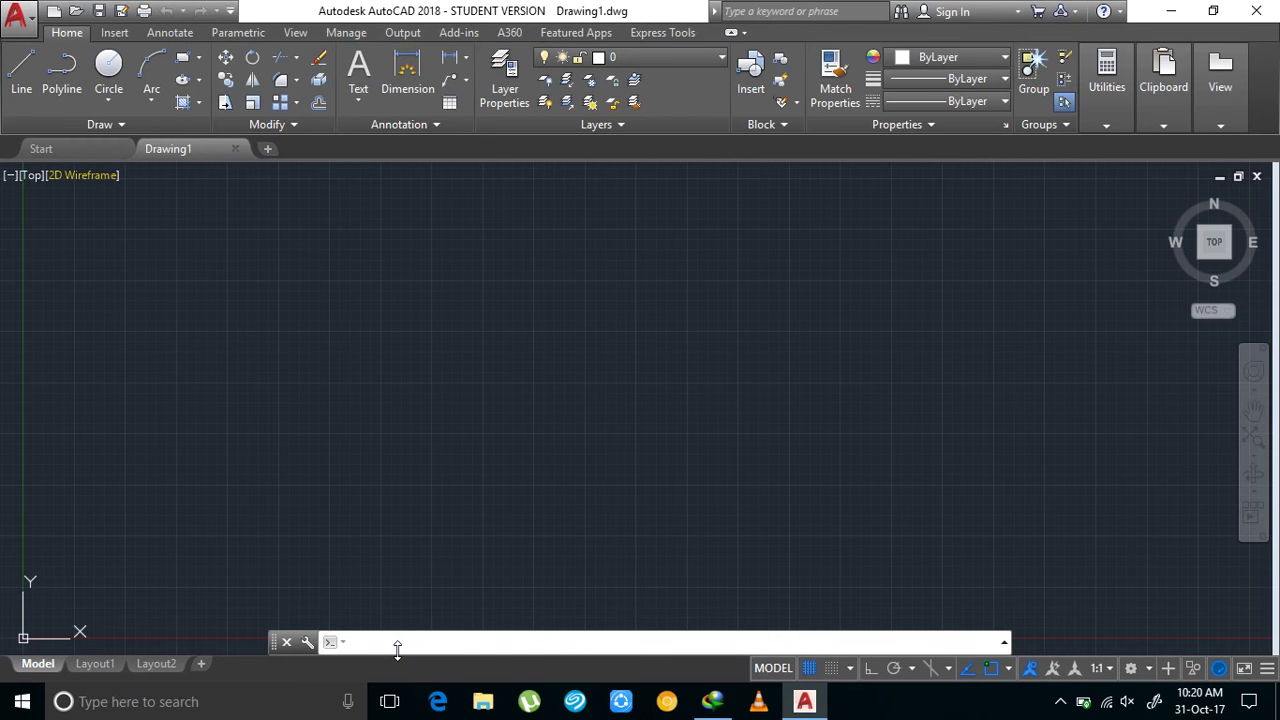
pyautogui.write('xref')
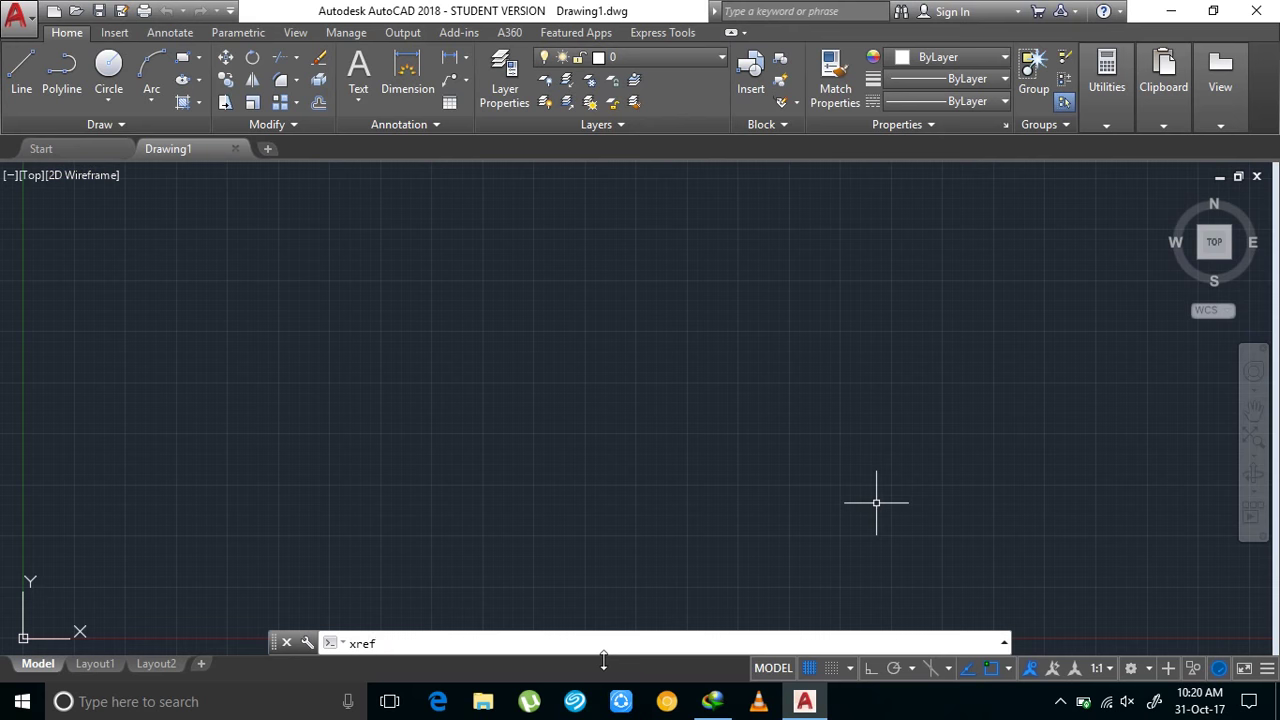
pyautogui.press('Escape')
pyautogui.click(643, 148)
pyautogui.write('xref')
pyautogui.press('Return')
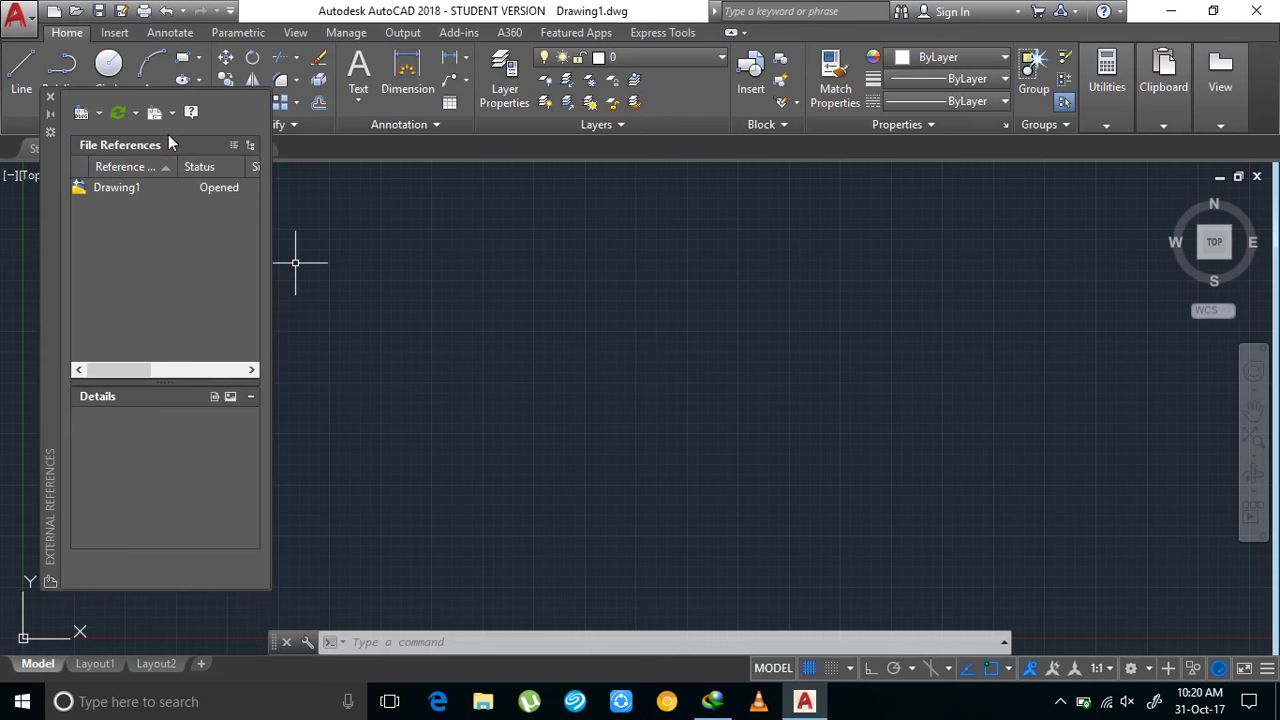
# Try attaching a DWG from the Desktop, cancel it, and bring up the attach options again
pyautogui.rightClick(150, 262)
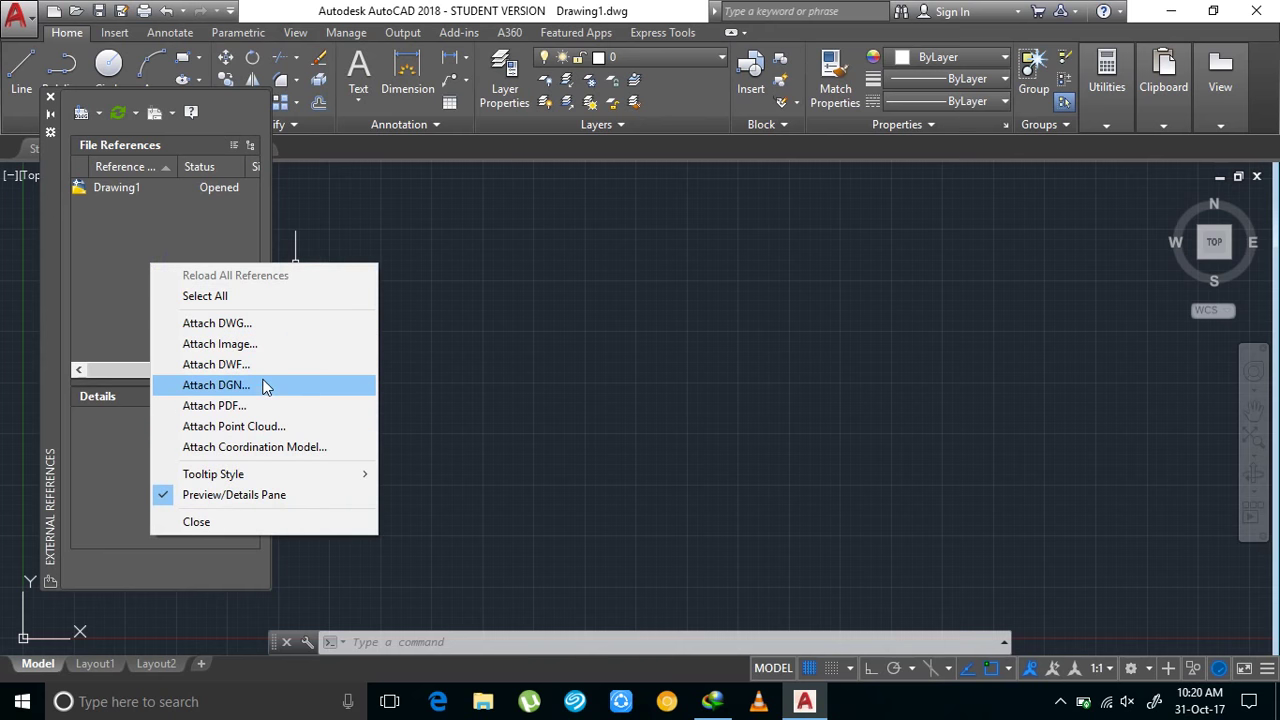
pyautogui.click(190, 222)
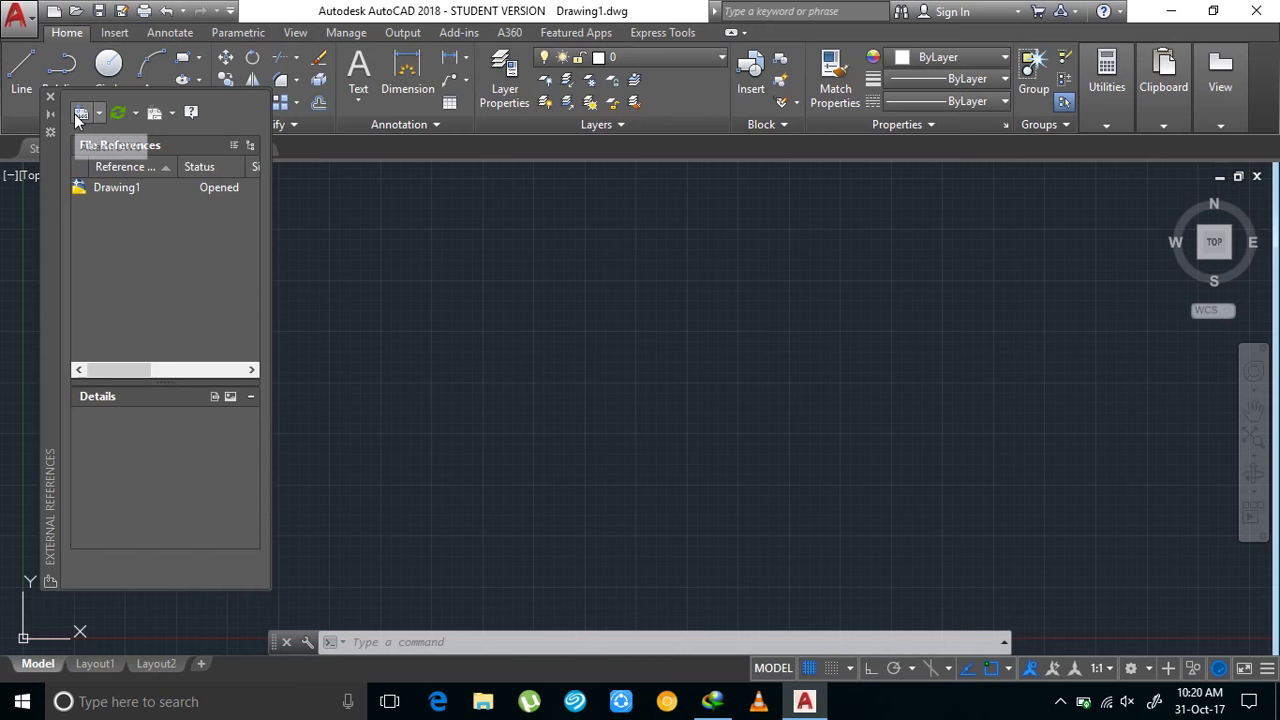
pyautogui.click(79, 117)
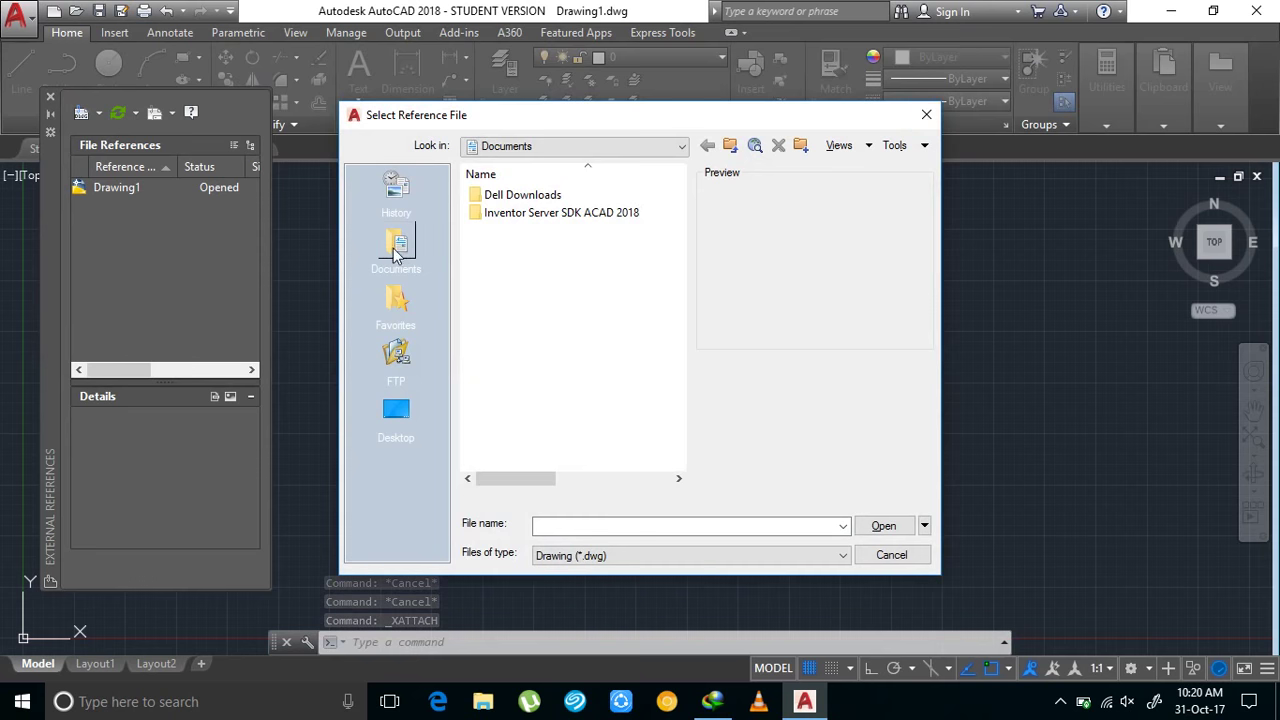
pyautogui.click(397, 410)
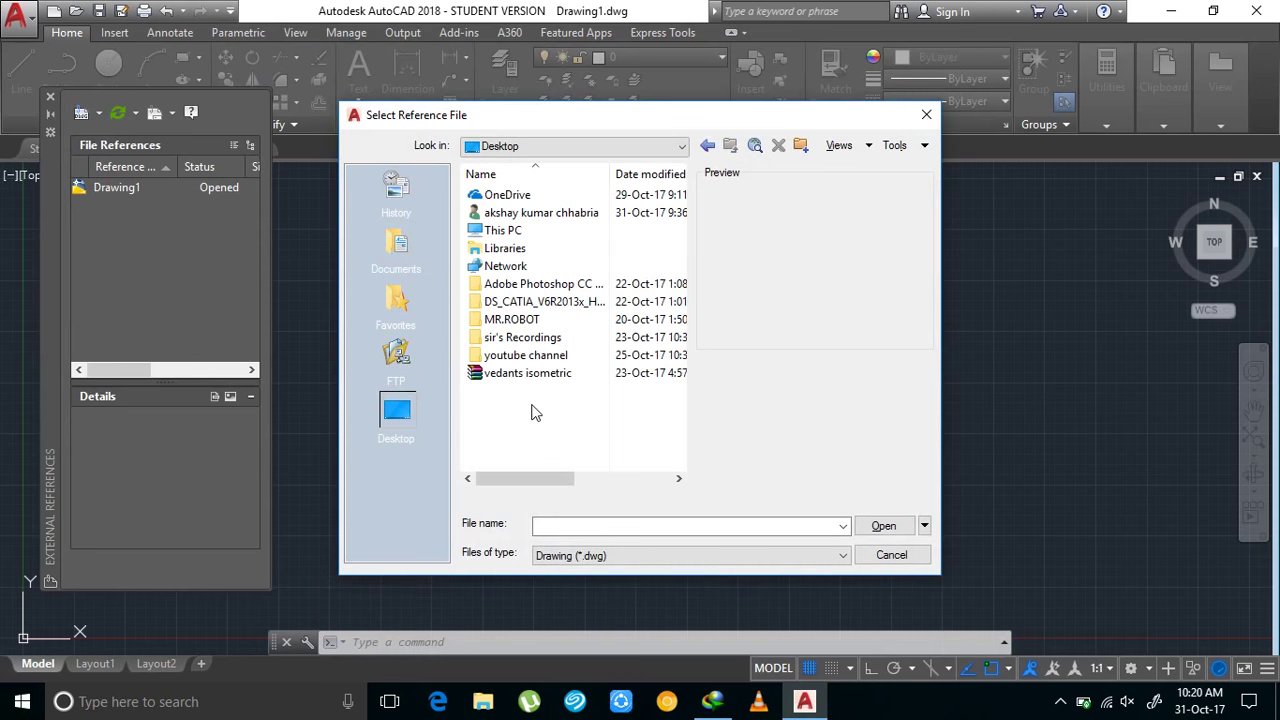
pyautogui.click(926, 114)
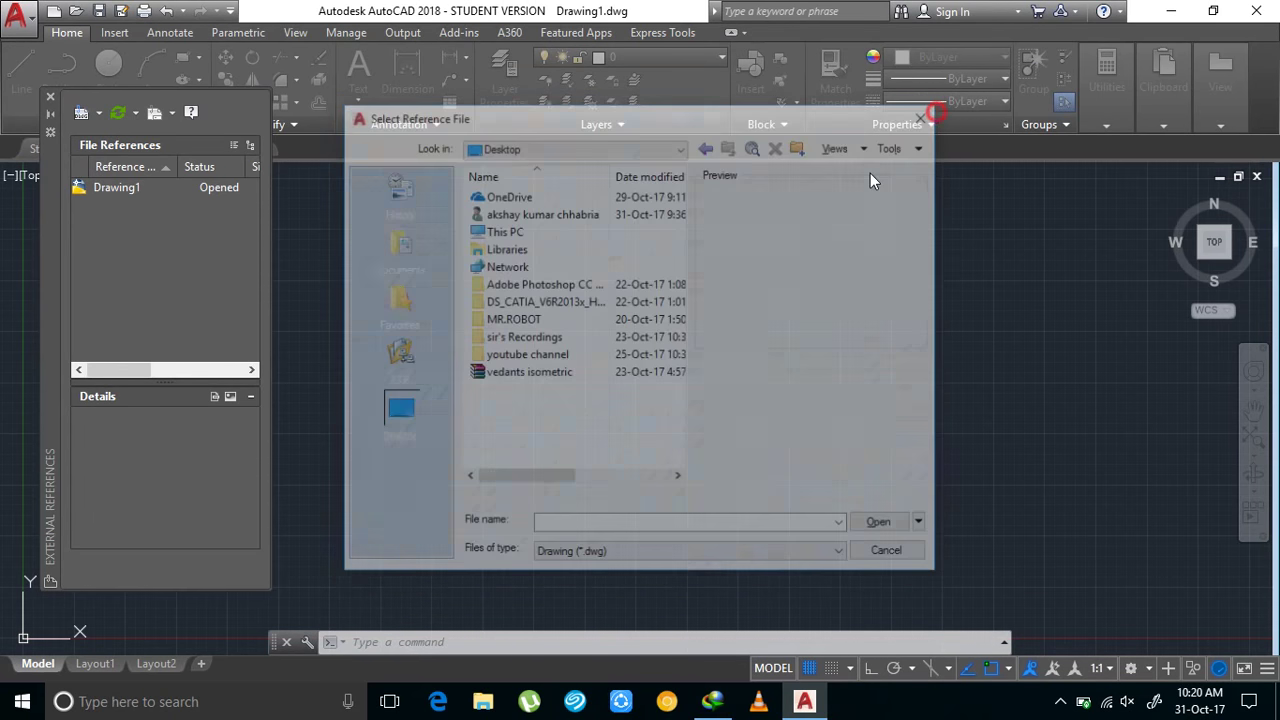
pyautogui.rightClick(217, 206)
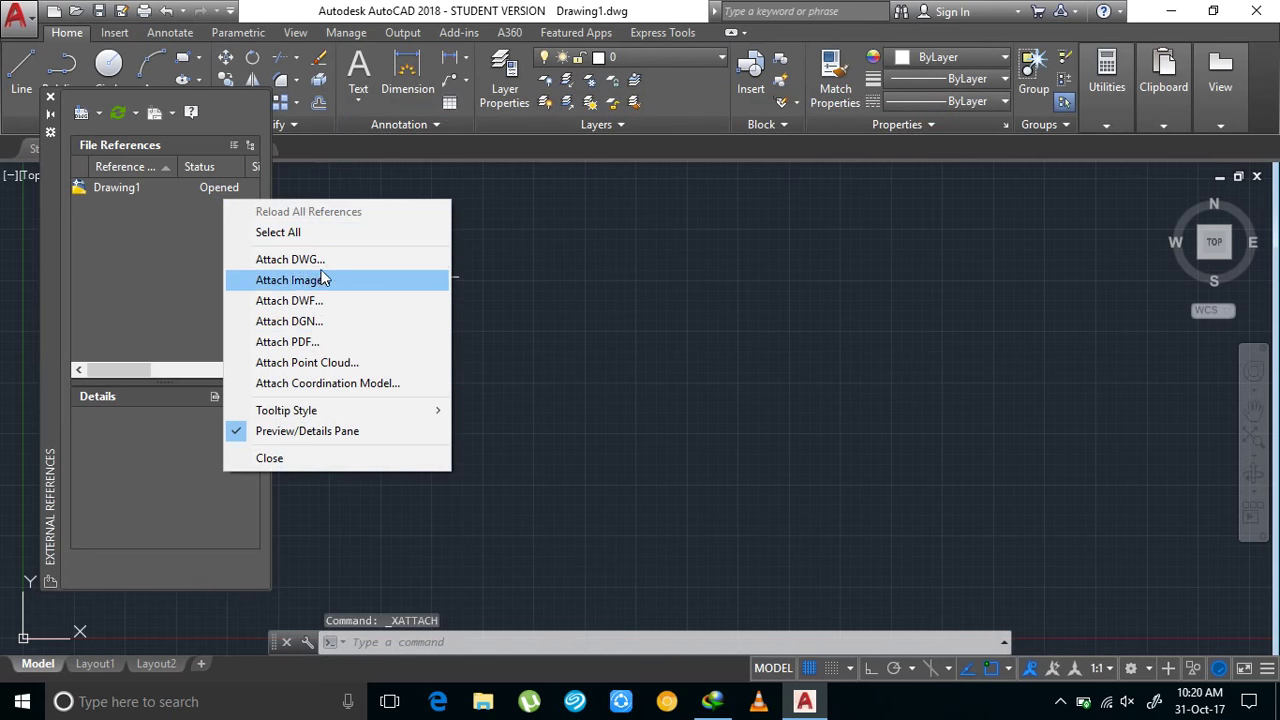
# Choose Attach PDF and load 'new doc 2017-09-15 11.20.31' from the Desktop
pyautogui.click(306, 342)
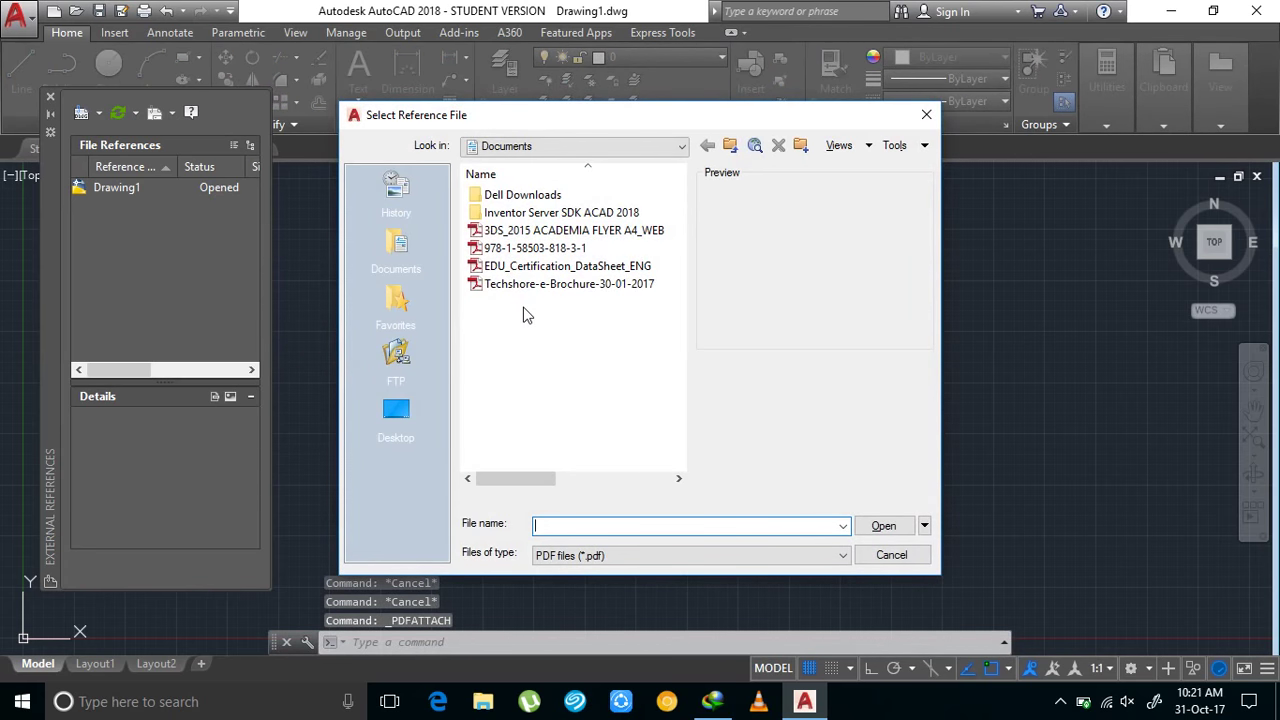
pyautogui.click(406, 420)
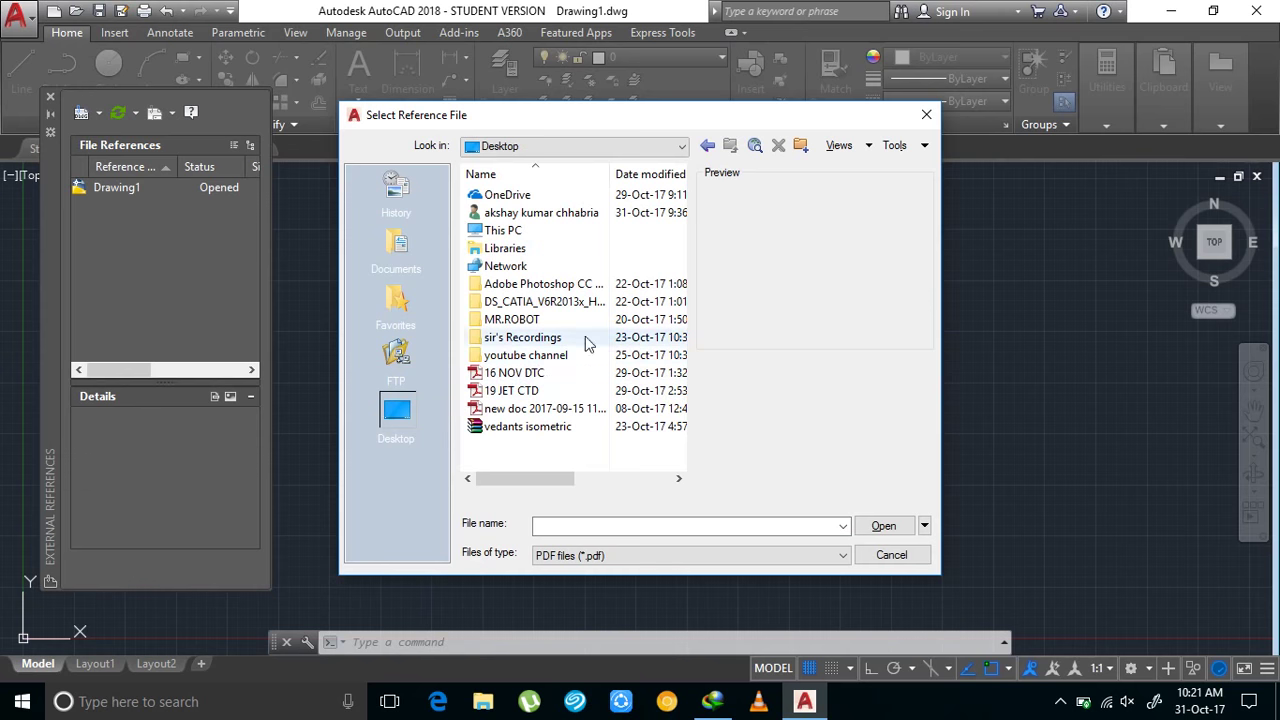
pyautogui.click(551, 408)
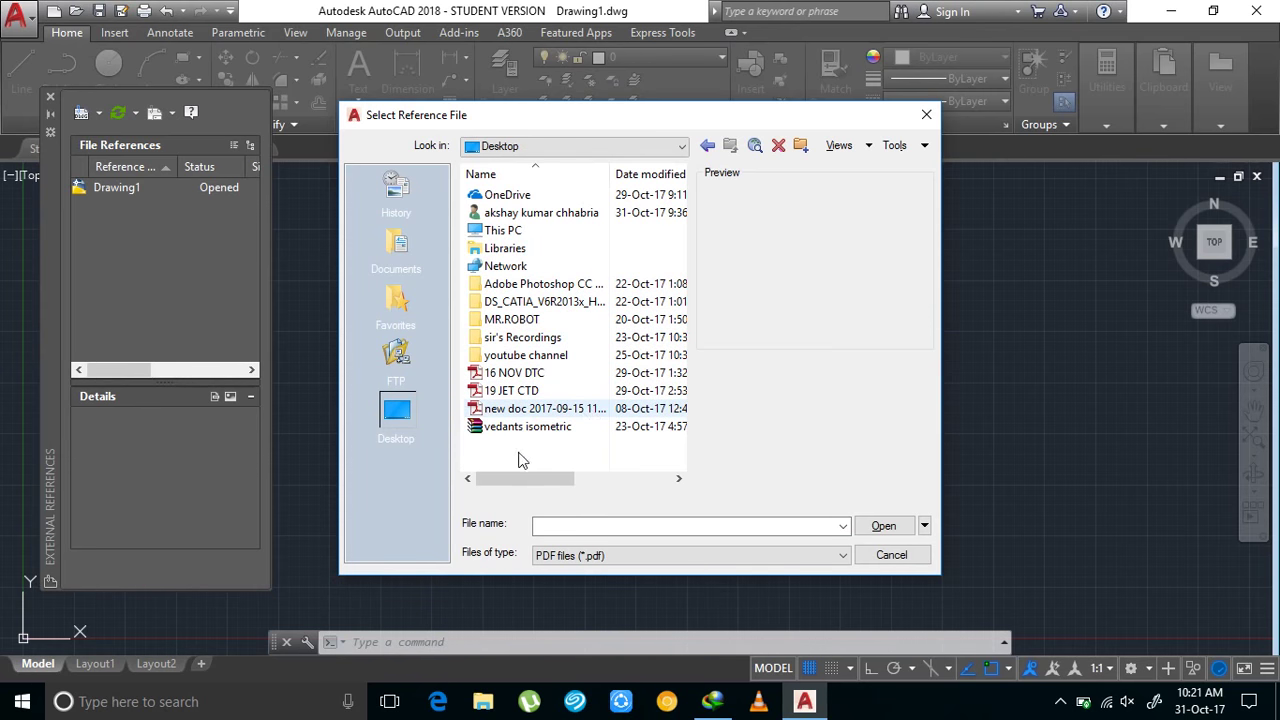
pyautogui.doubleClick(512, 410)
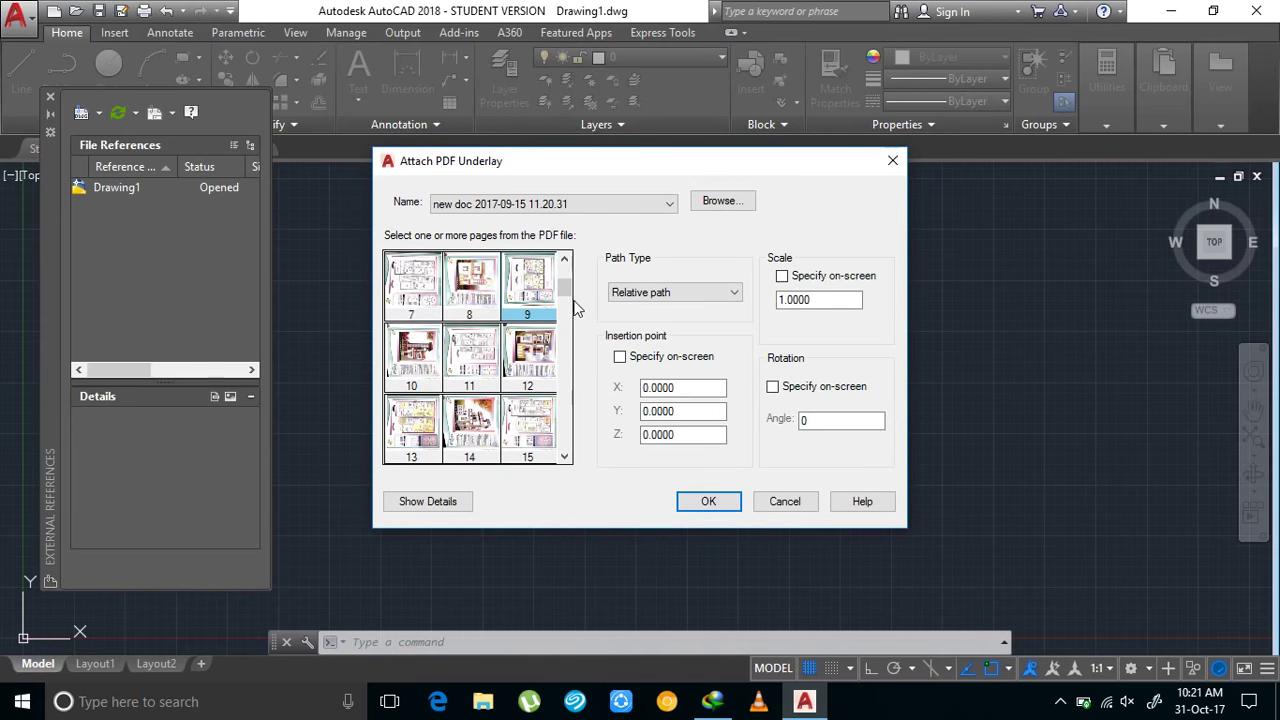
pyautogui.scroll(2, 566, 300)
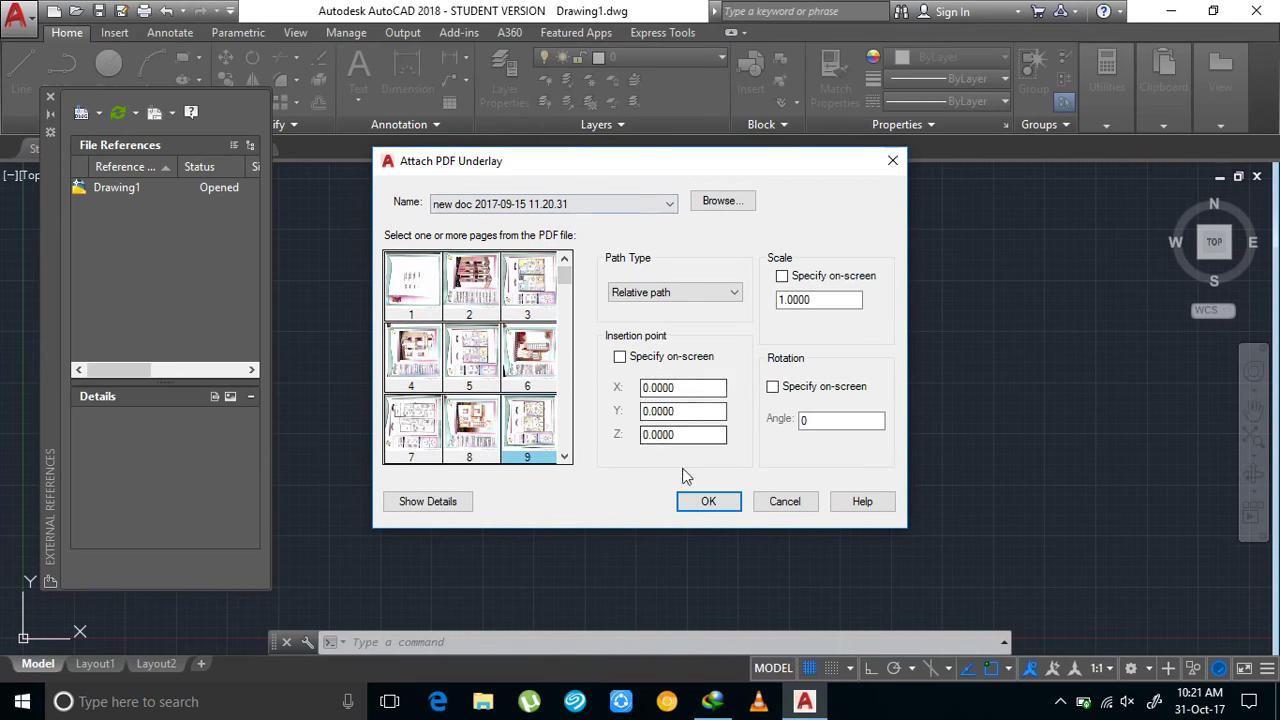
# Place the PDF page as an underlay, zoom to it, and close the External References palette
pyautogui.click(706, 501)
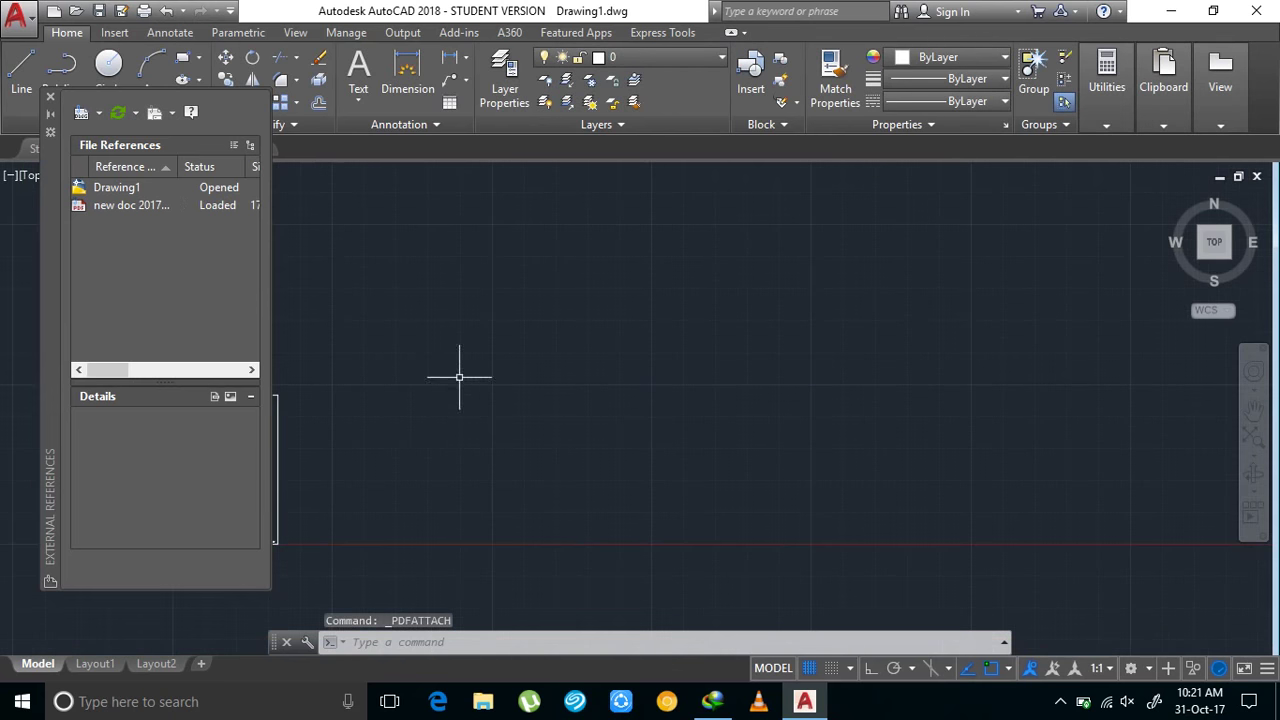
pyautogui.scroll(-2, 896, 321)
pyautogui.scroll(3, 681, 397)
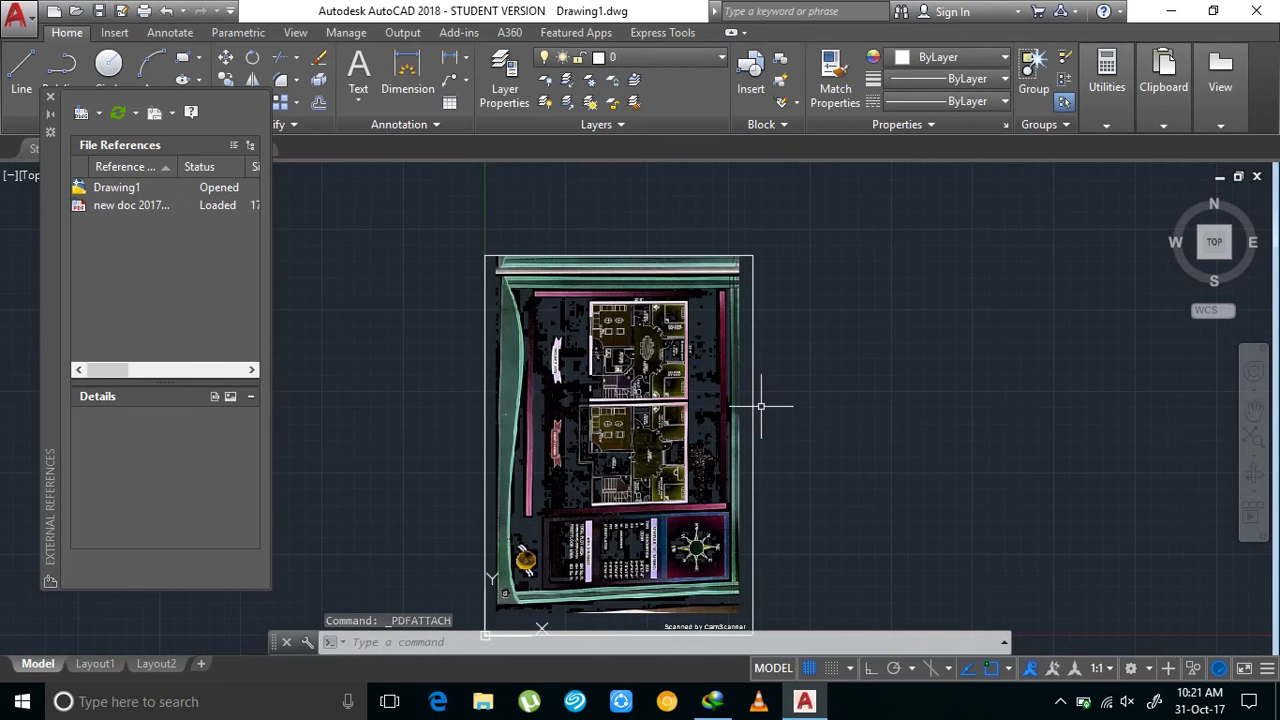
pyautogui.moveTo(800, 337); pyautogui.dragTo(763, 374, button='middle')
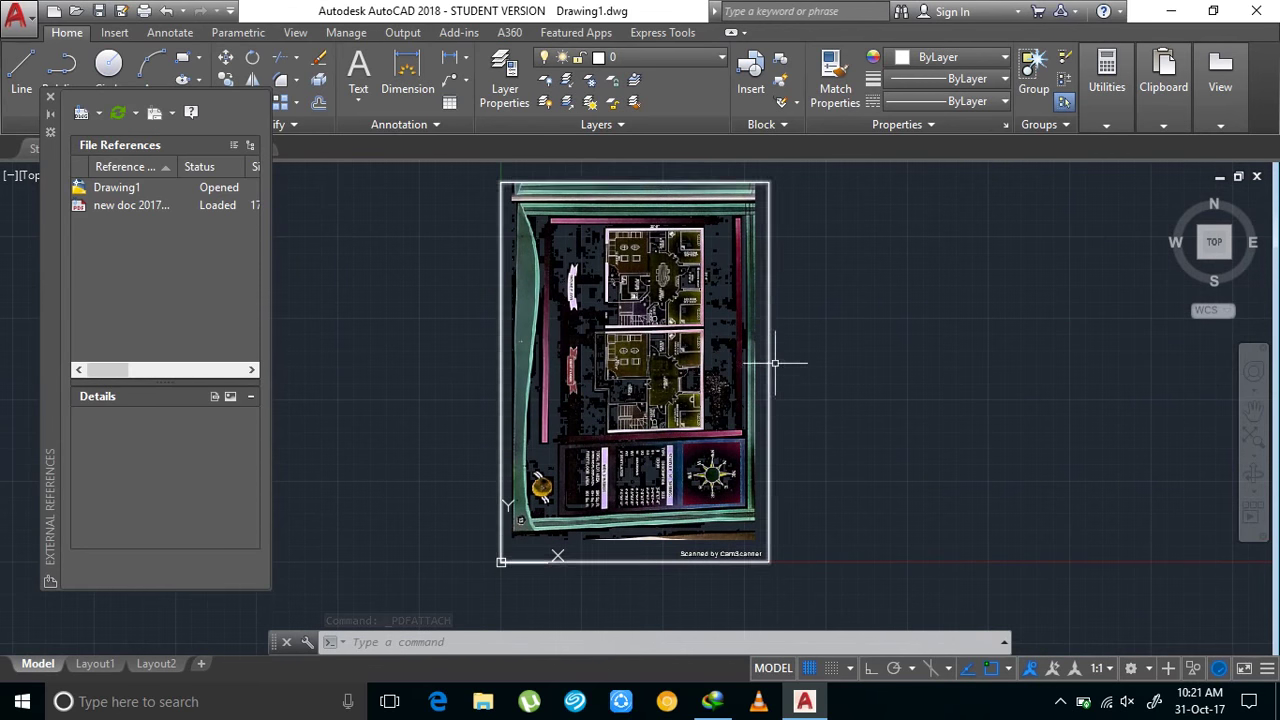
pyautogui.click(808, 355)
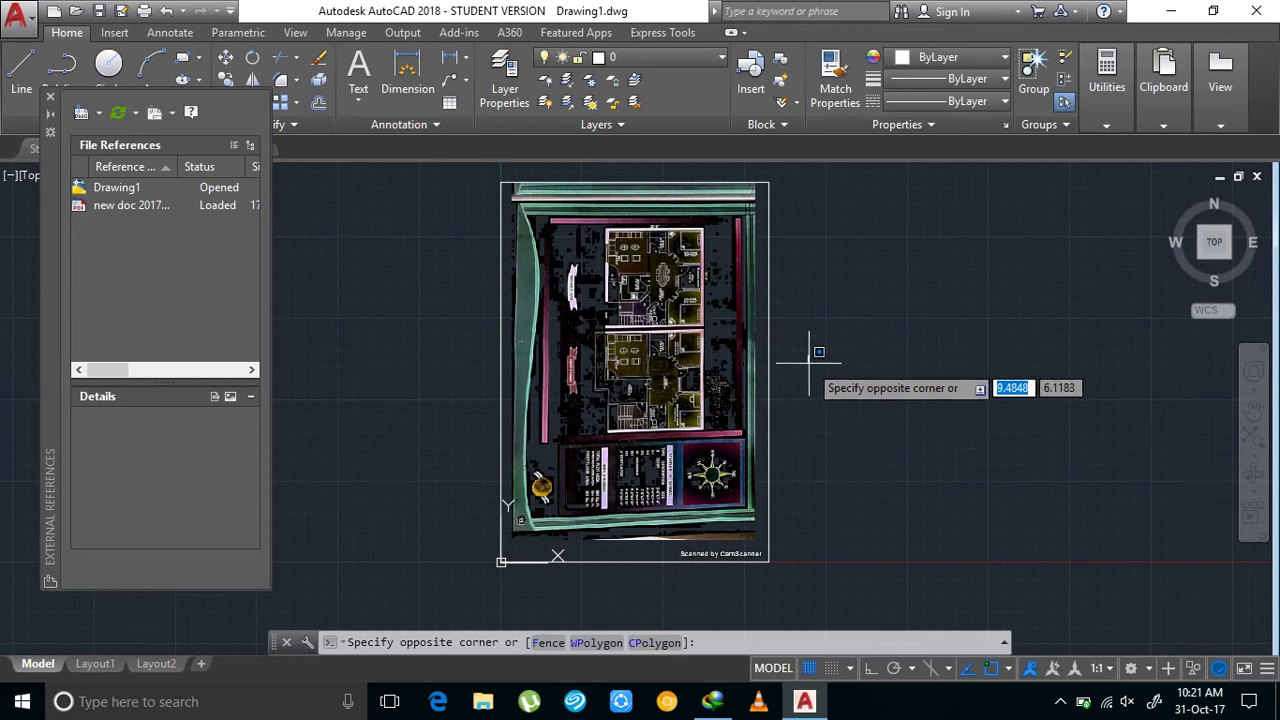
pyautogui.press('Escape')
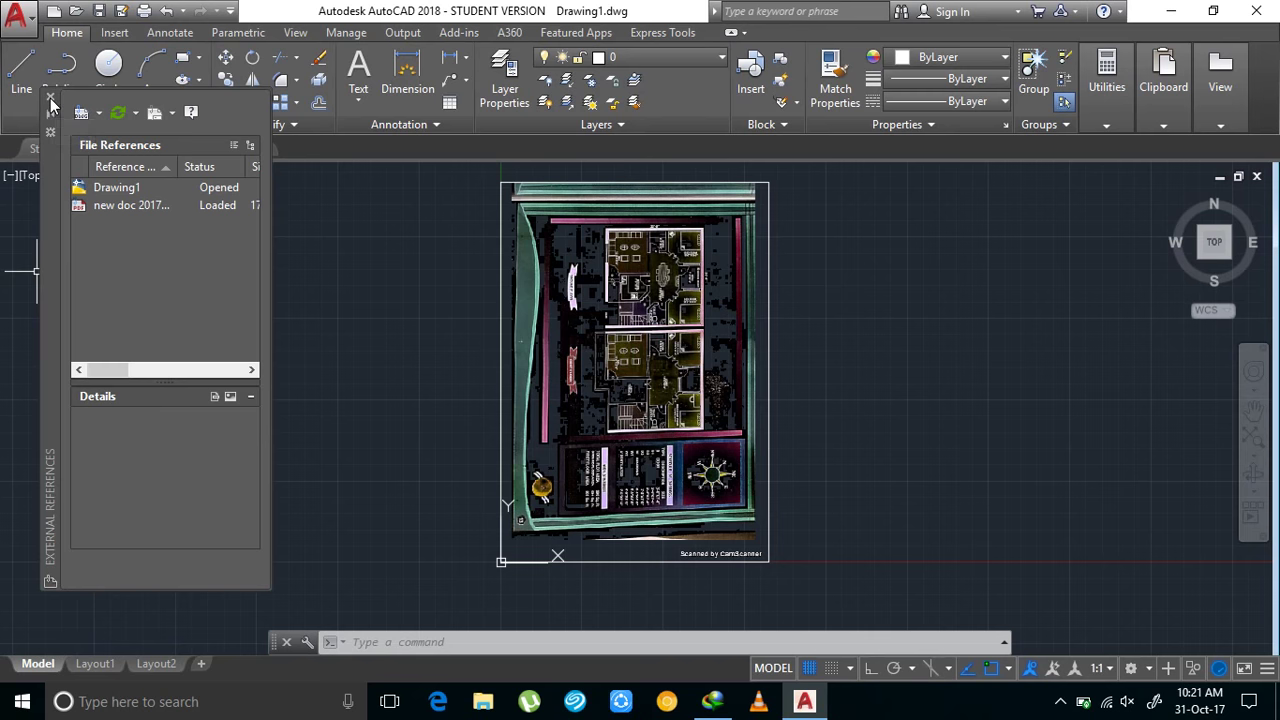
pyautogui.click(49, 97)
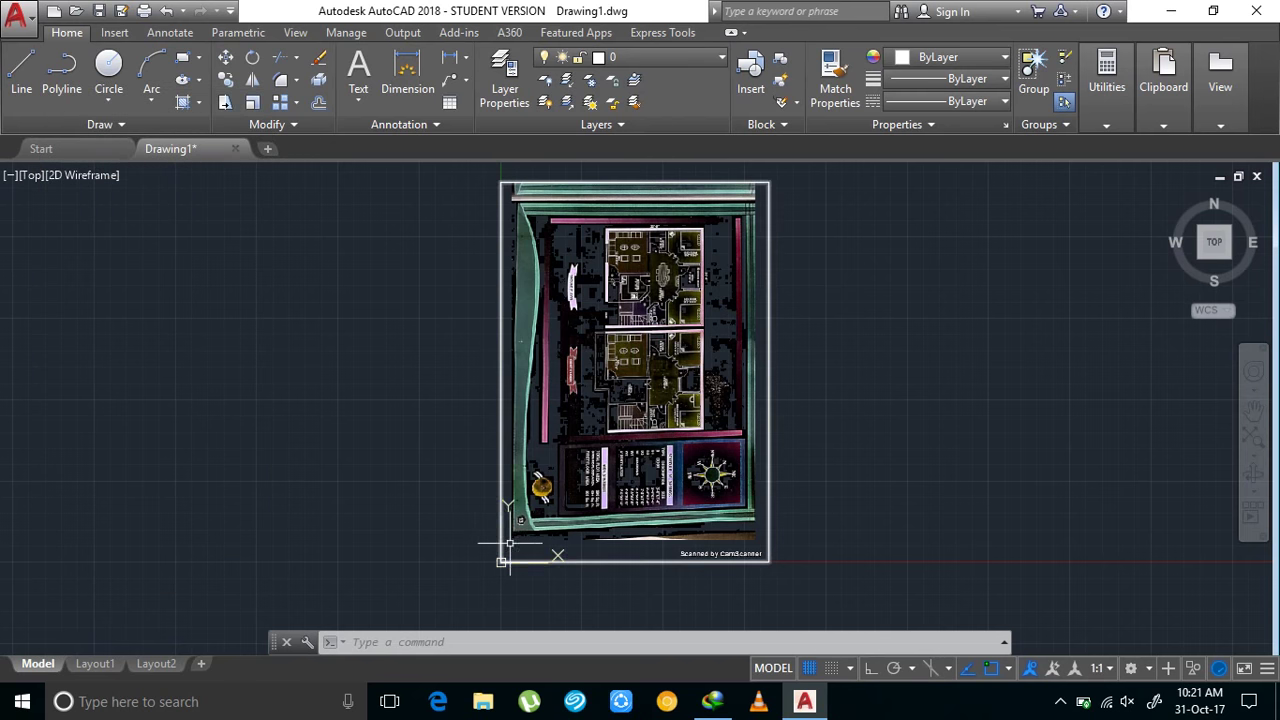
# Select the floor-plan underlay frame to show its PDF Underlay settings
pyautogui.click(770, 561)
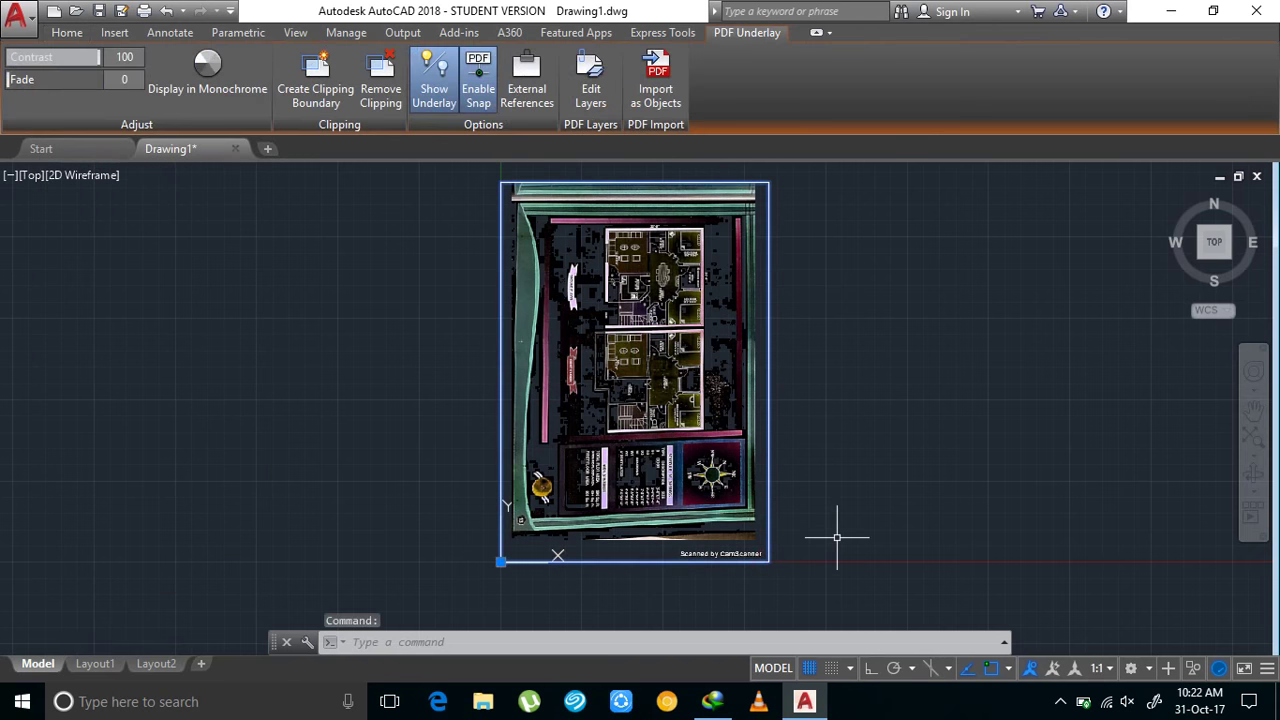
pyautogui.press('Escape')
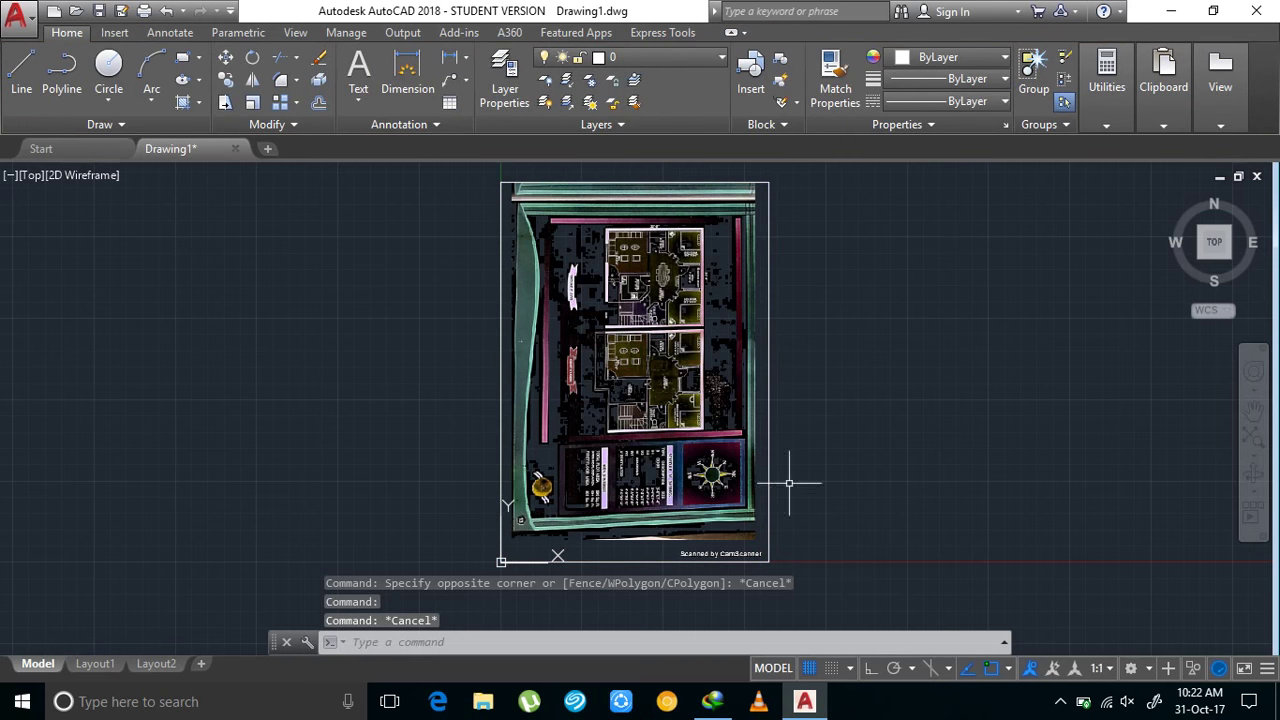
pyautogui.click(768, 553)
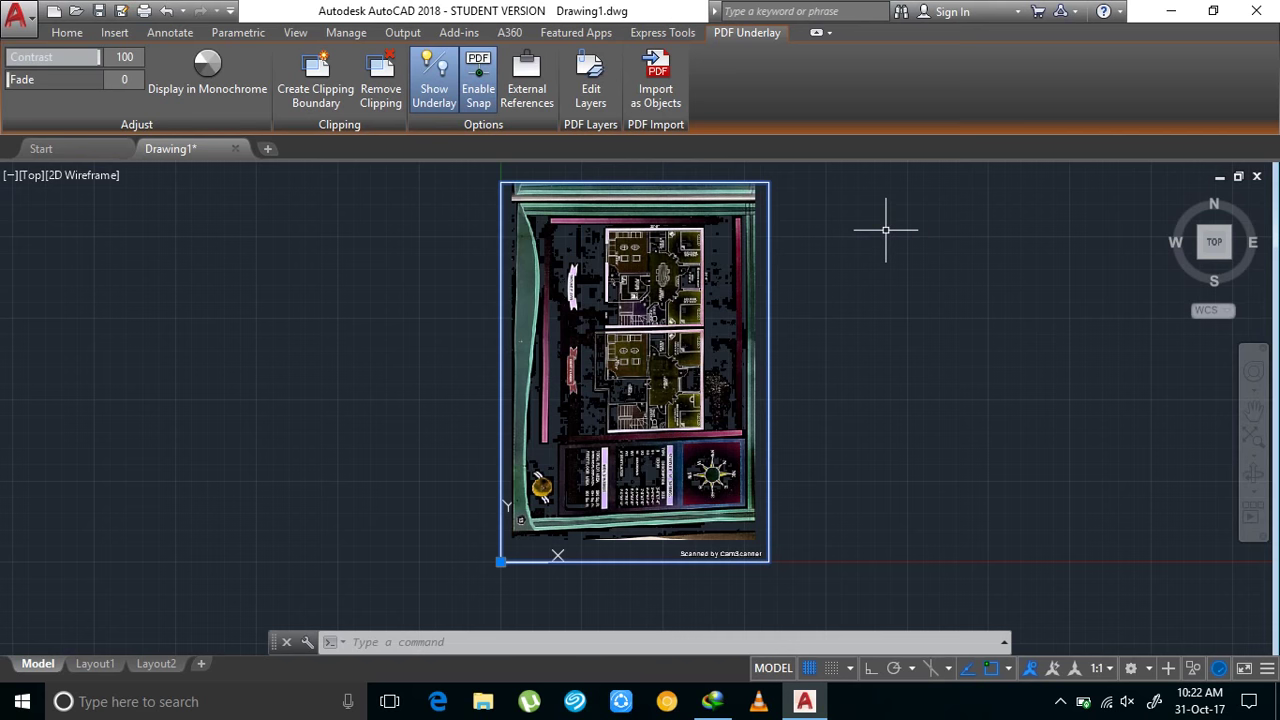
# Deselect the PDF underlay to return to the Home drawing tools
pyautogui.press('Escape')
pyautogui.press('Escape')
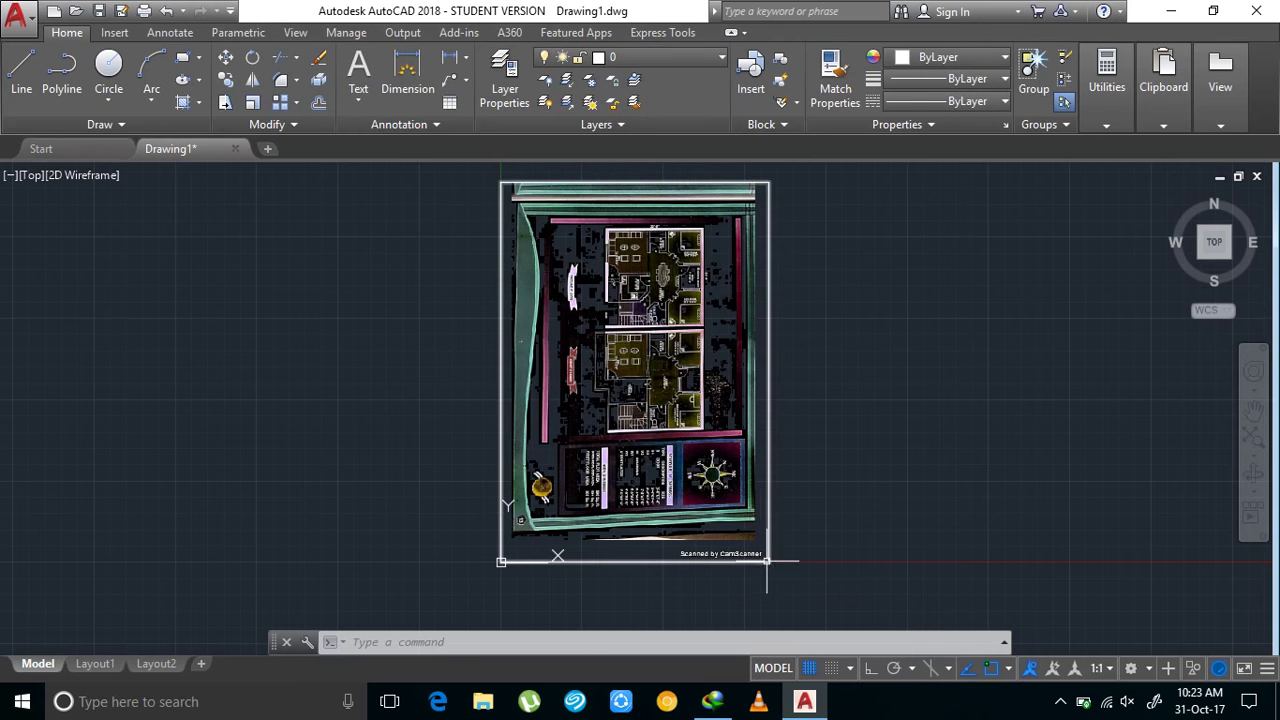
# Try clipping the underlay with XCLIP, which finds it ineligible, then reselect the underlay
pyautogui.click(766, 563)
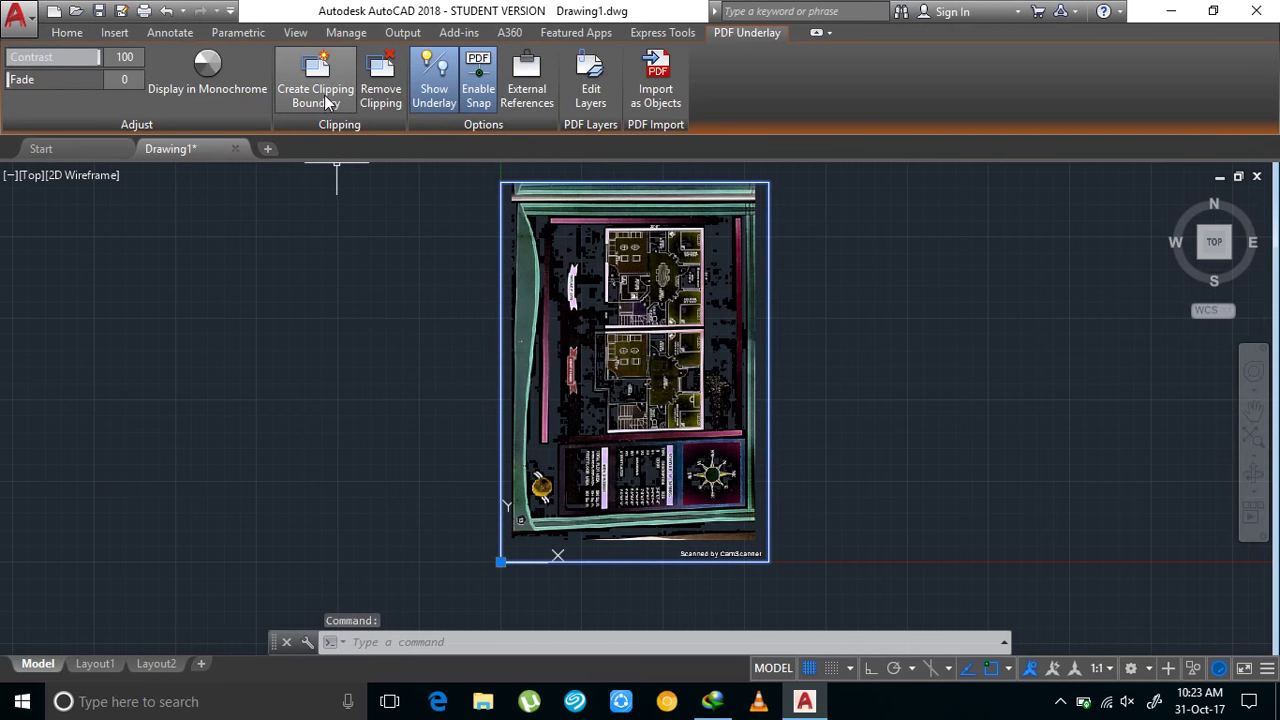
pyautogui.press('Escape')
pyautogui.press('Escape')
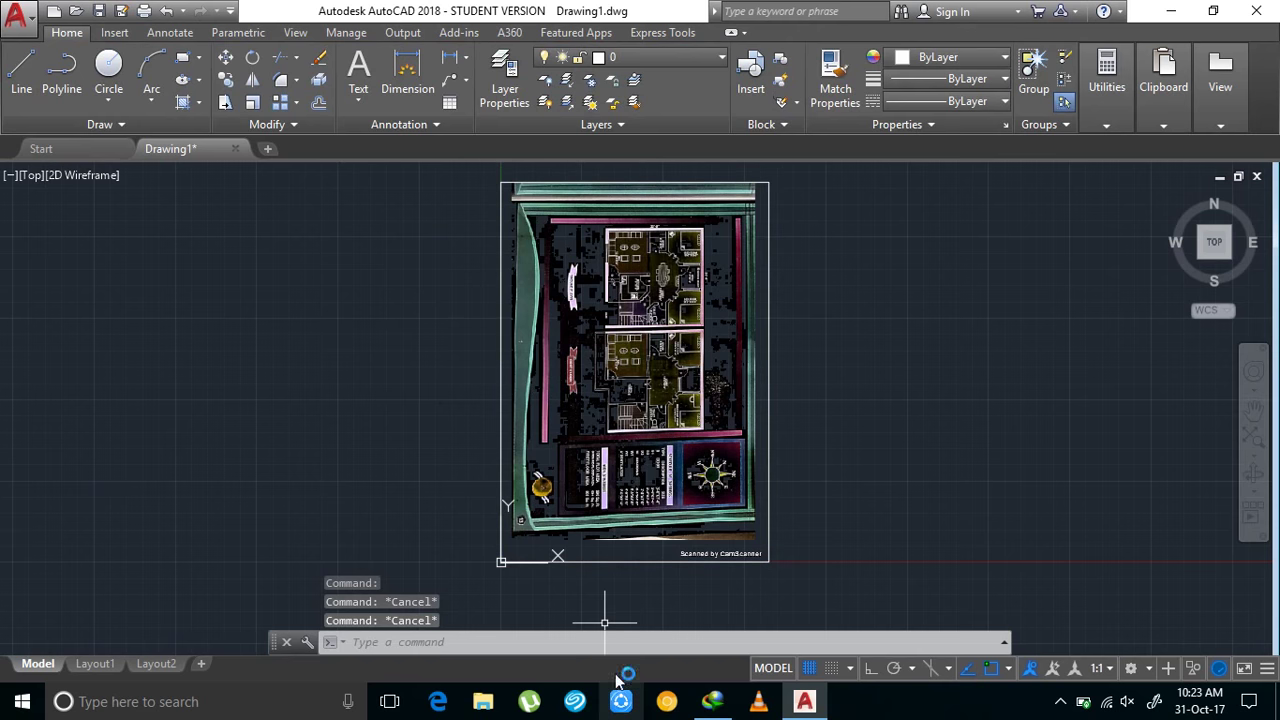
pyautogui.click(608, 641)
pyautogui.write('xc')
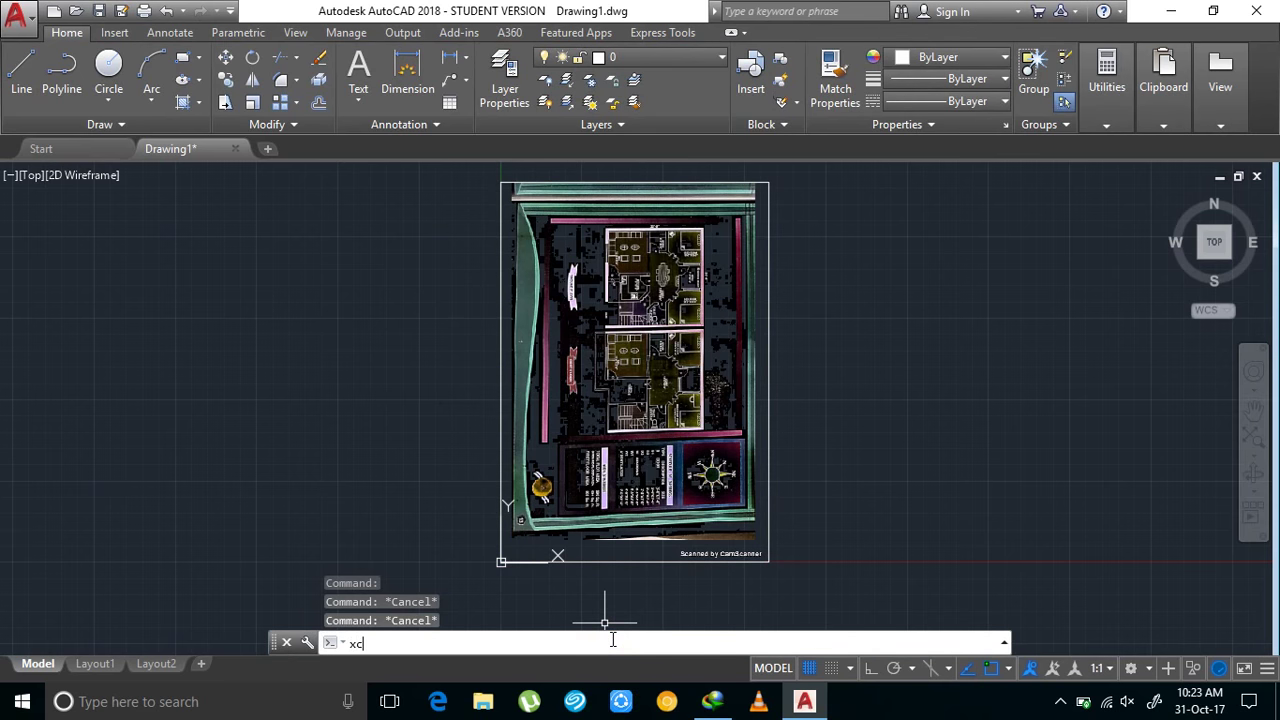
pyautogui.write('lip')
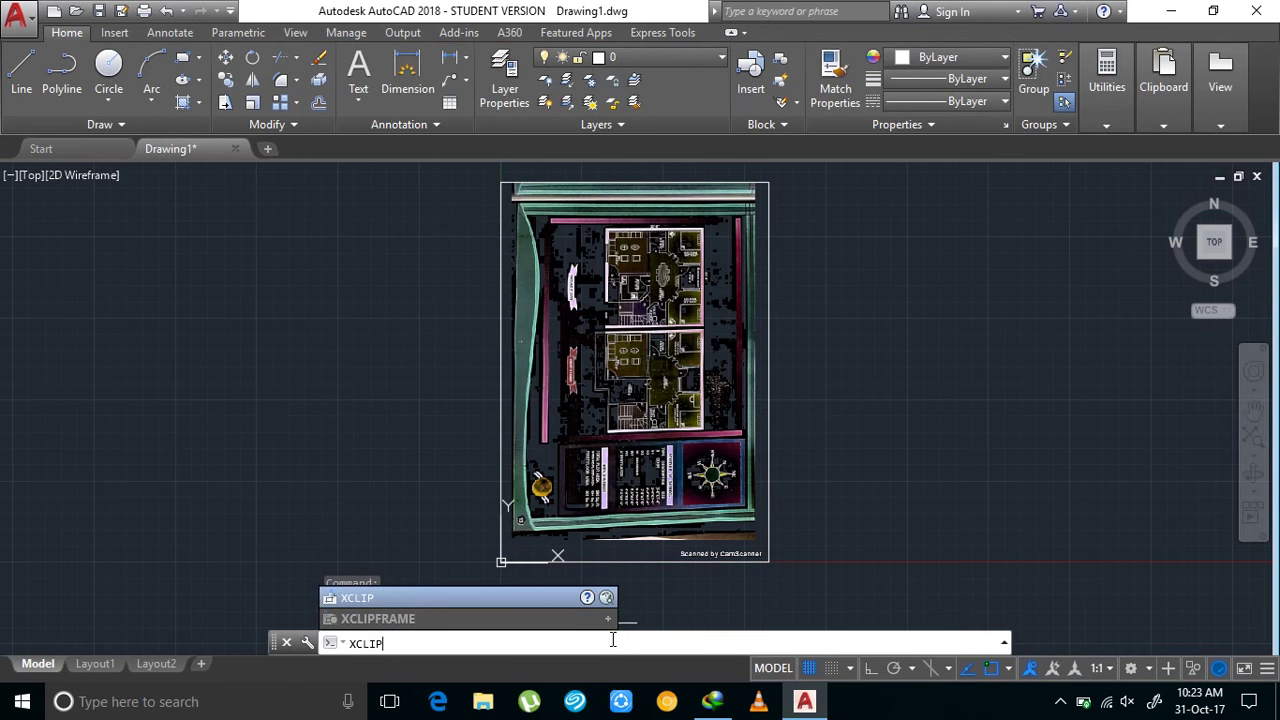
pyautogui.press('Return')
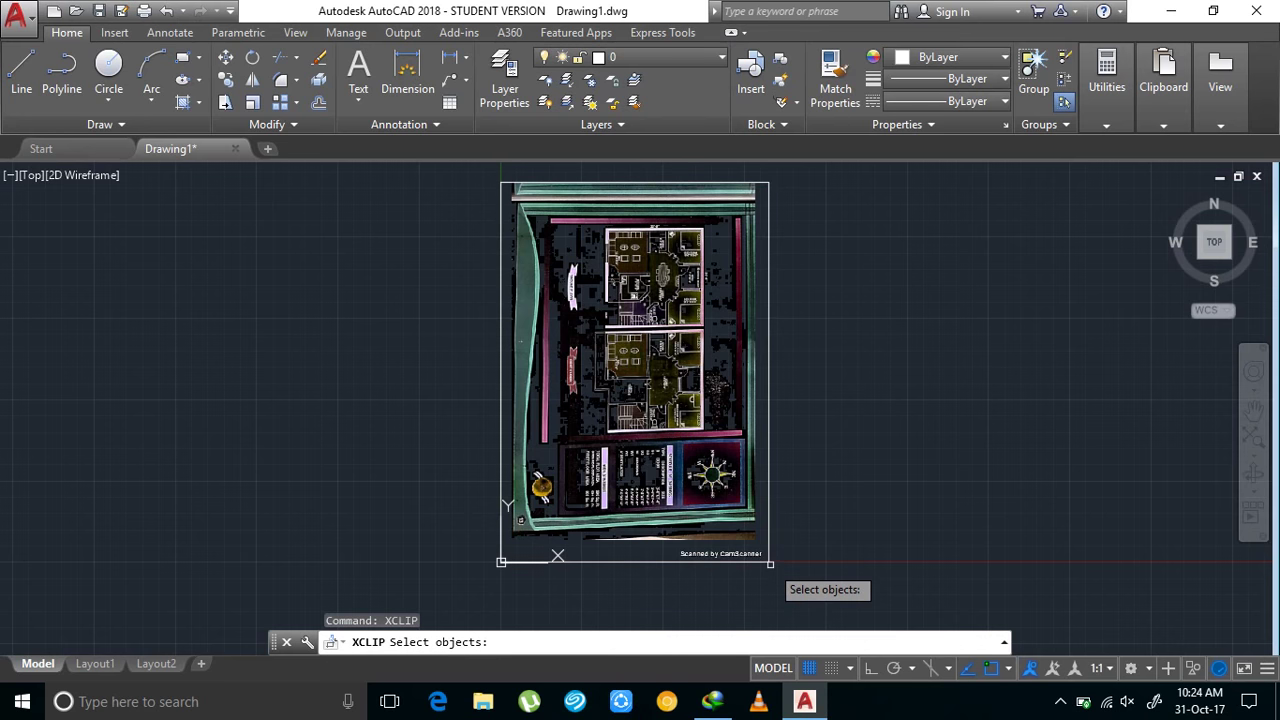
pyautogui.click(768, 561)
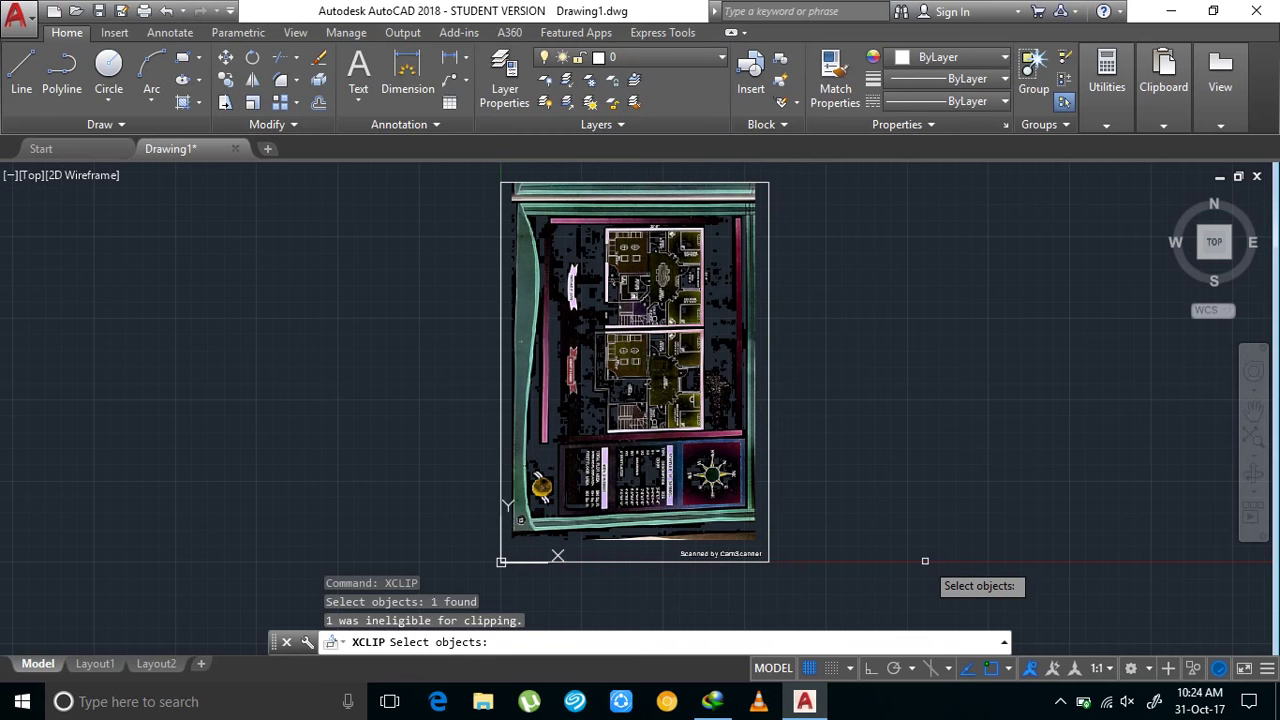
pyautogui.press('Return')
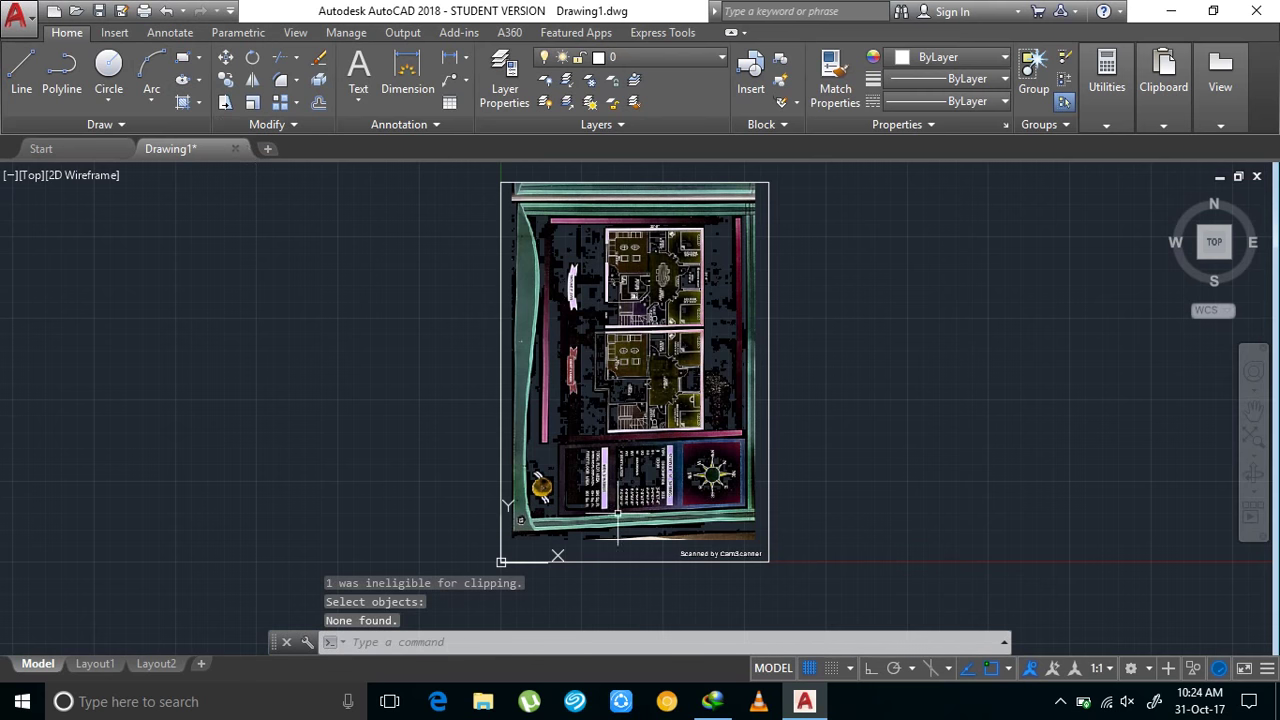
pyautogui.click(770, 563)
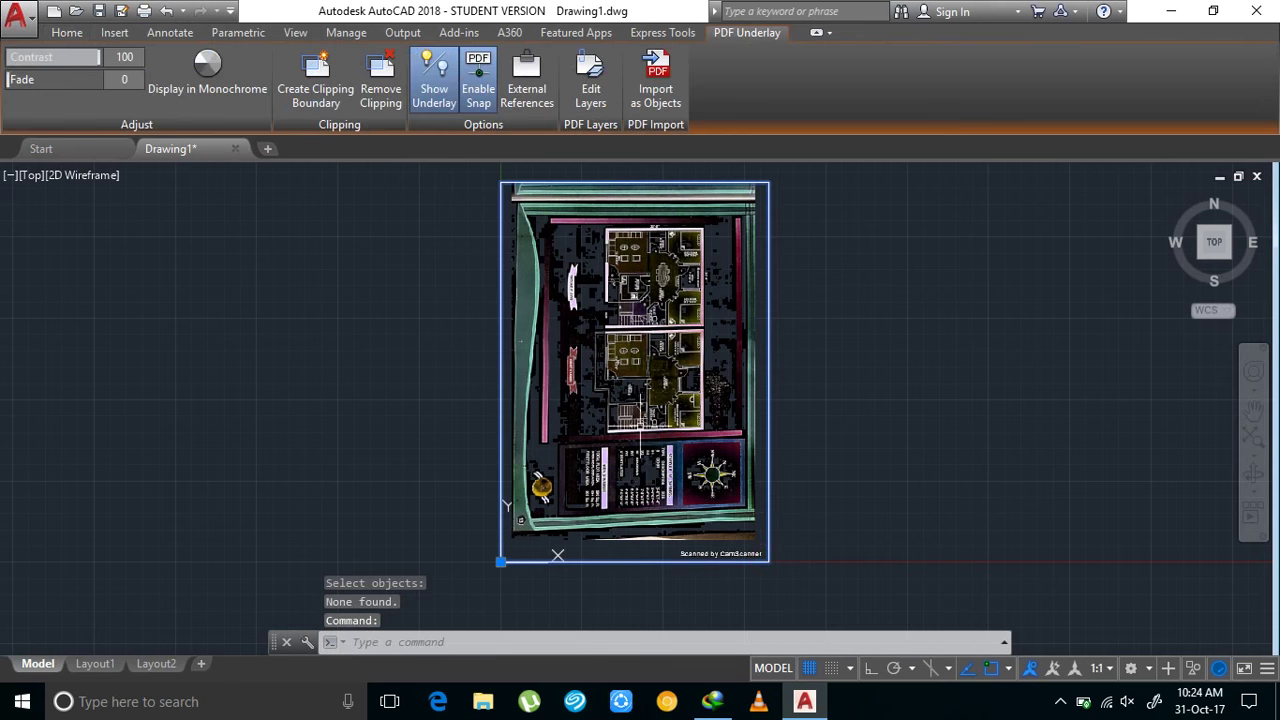
# Draw a rectangular clipping boundary on the underlay around the upper floor plans
pyautogui.click(334, 96)
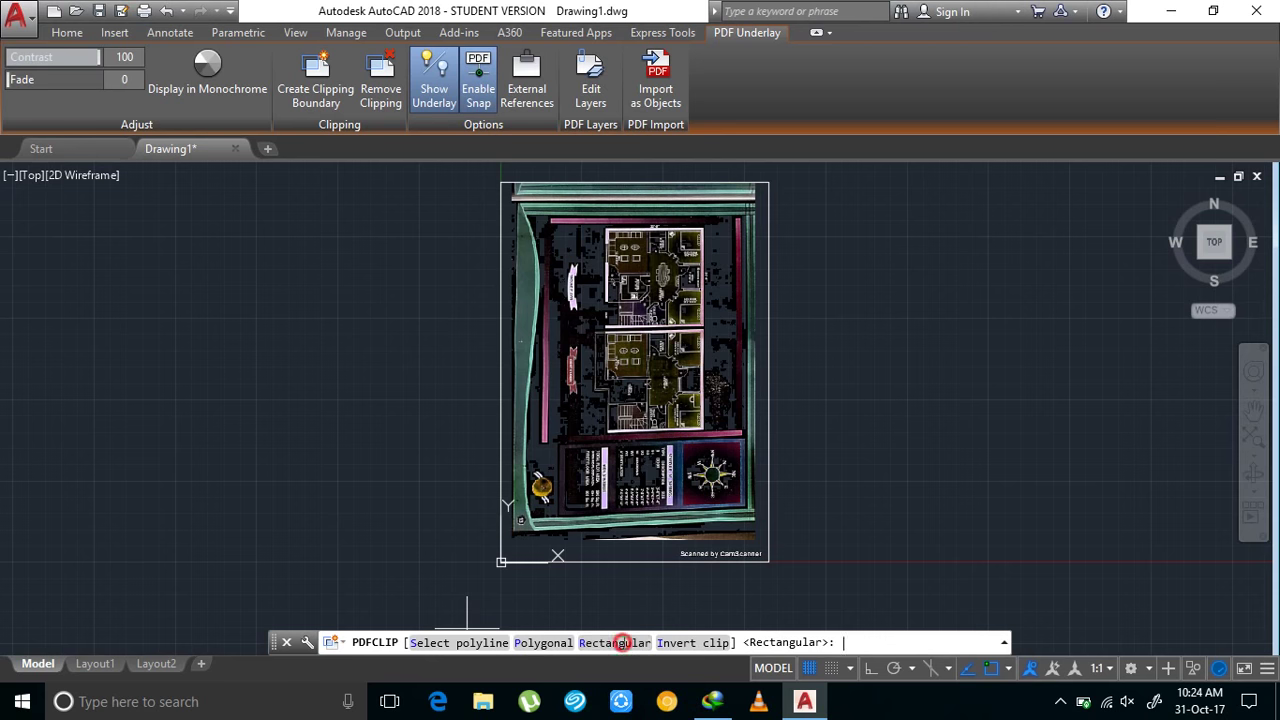
pyautogui.click(614, 643)
pyautogui.click(501, 247)
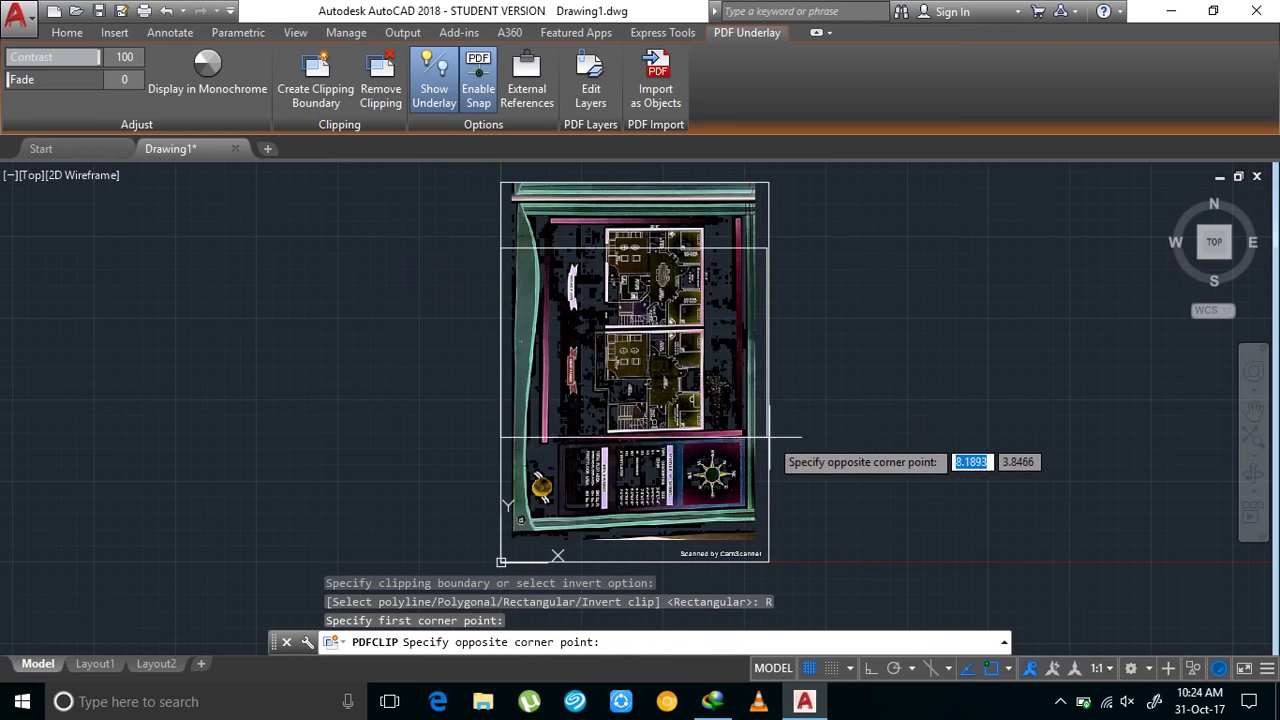
pyautogui.click(795, 451)
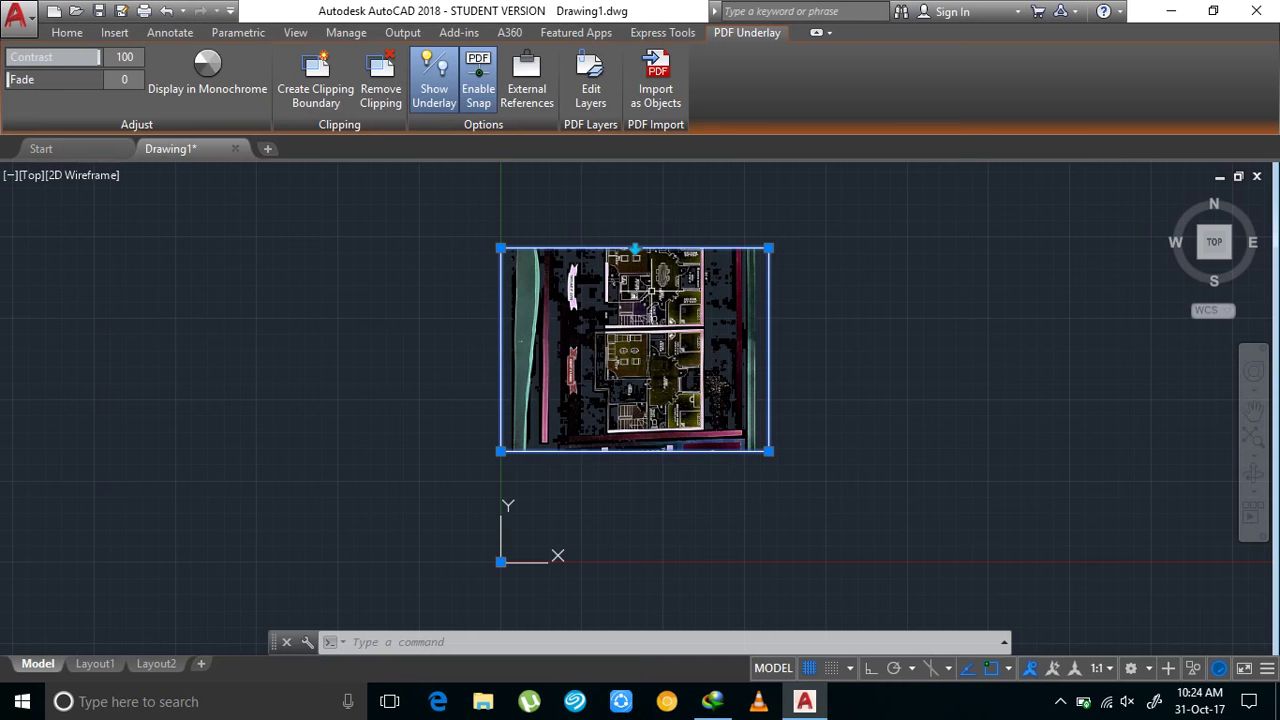
# Toggle the invert-clip grip until the area inside the boundary is hidden
pyautogui.click(634, 248)
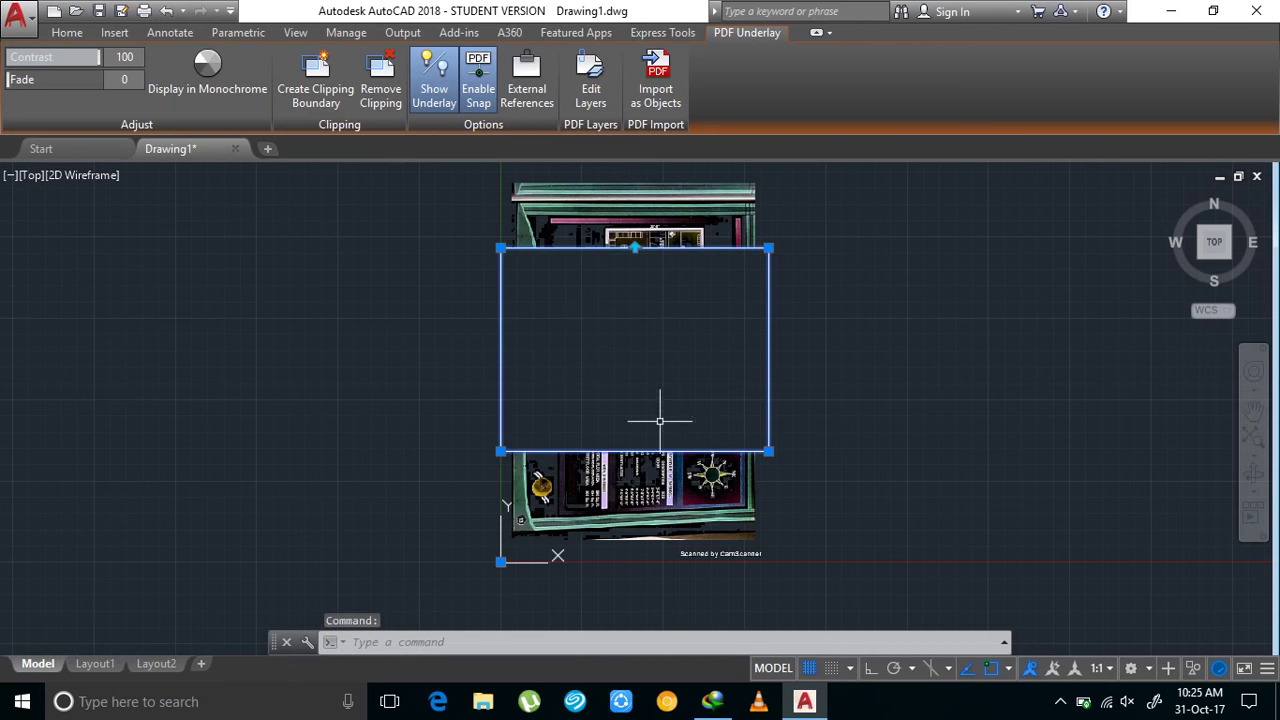
pyautogui.click(634, 248)
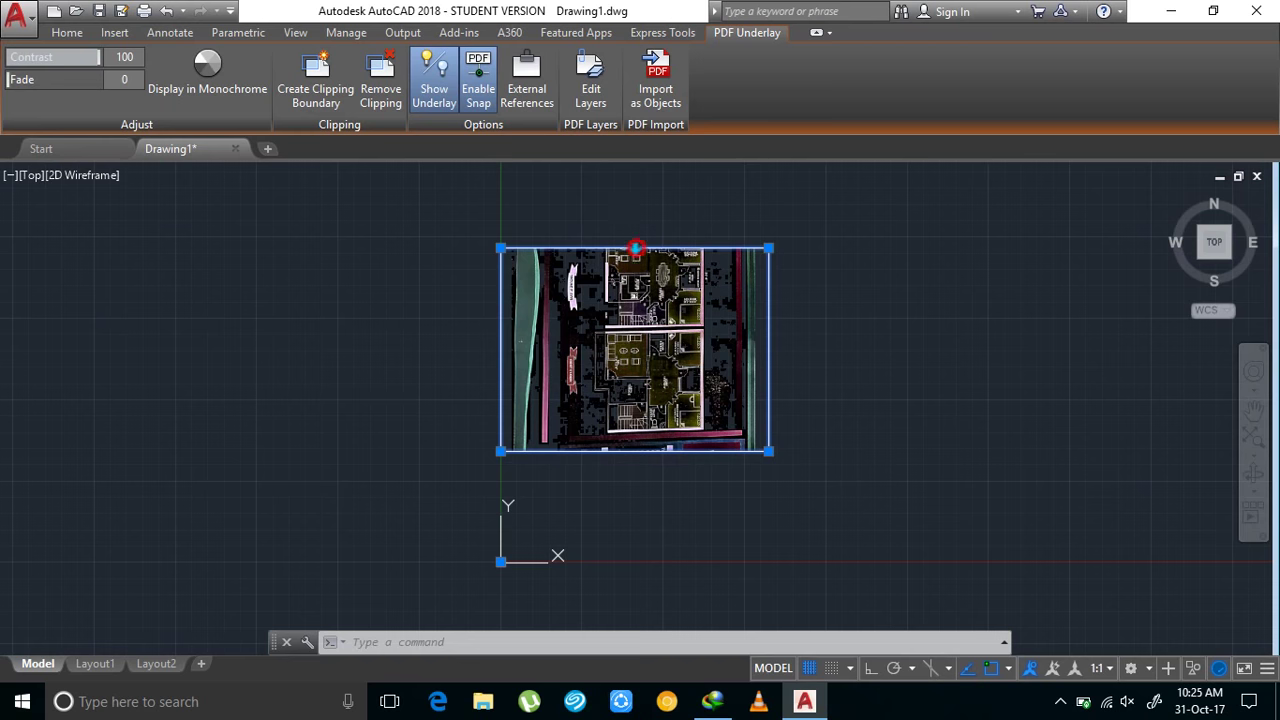
pyautogui.click(635, 247)
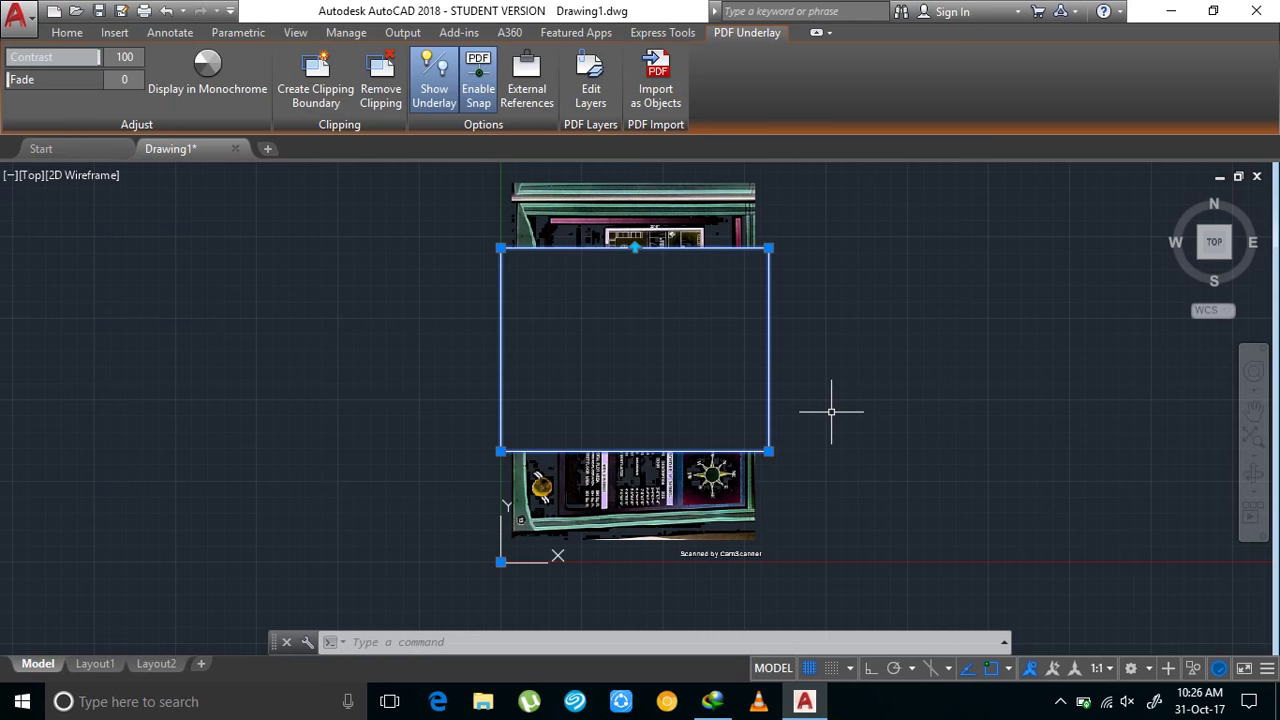
# Shrink the clip boundary with its grips to a small square and flip it to show only the inside
pyautogui.click(501, 451)
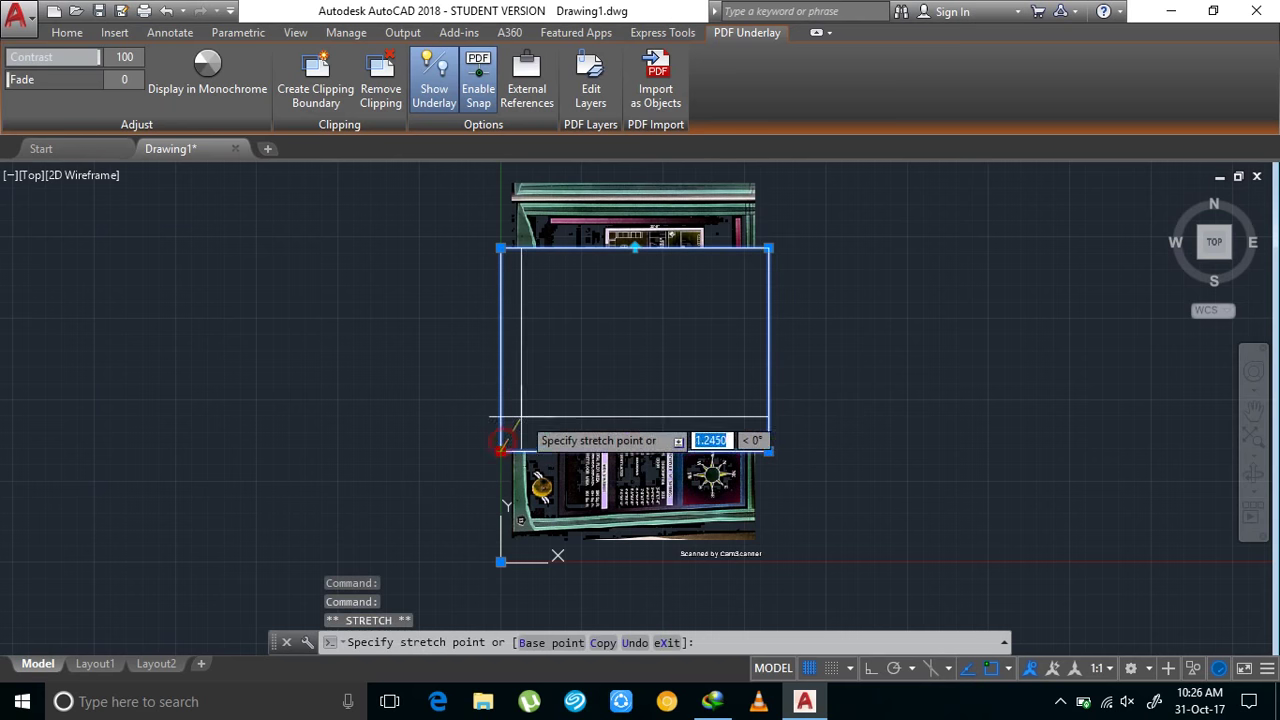
pyautogui.click(501, 380)
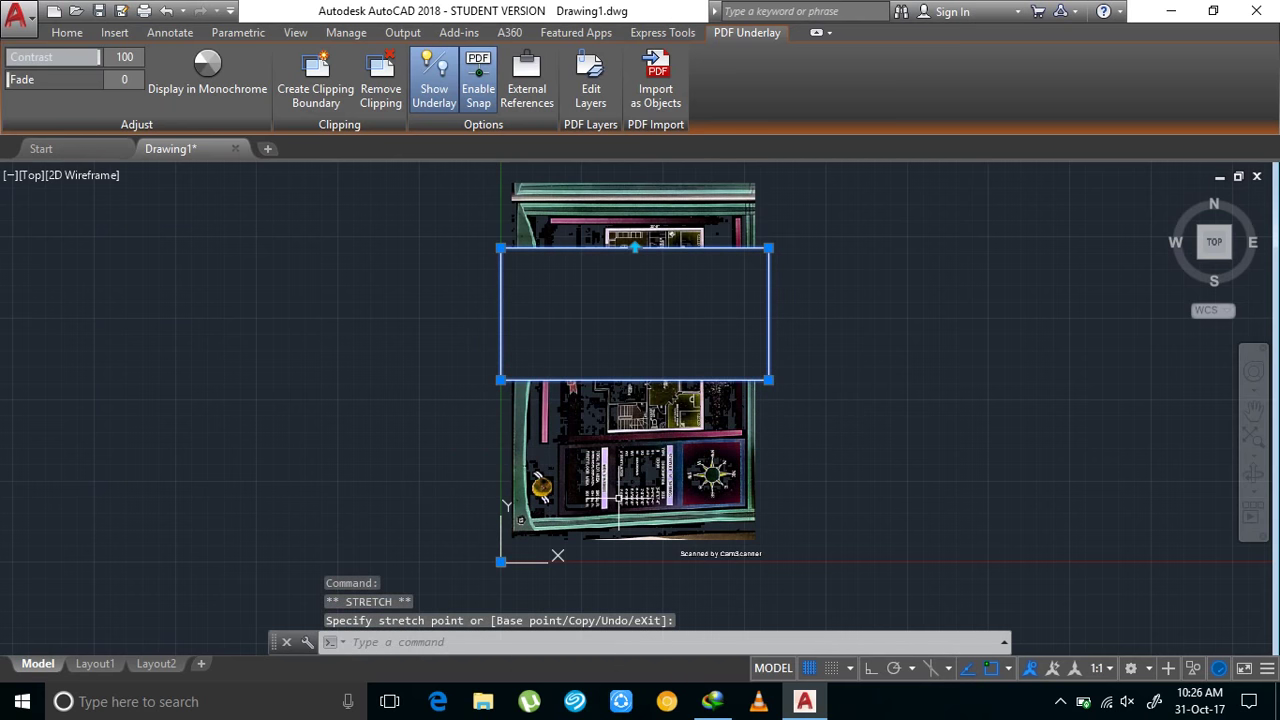
pyautogui.click(634, 249)
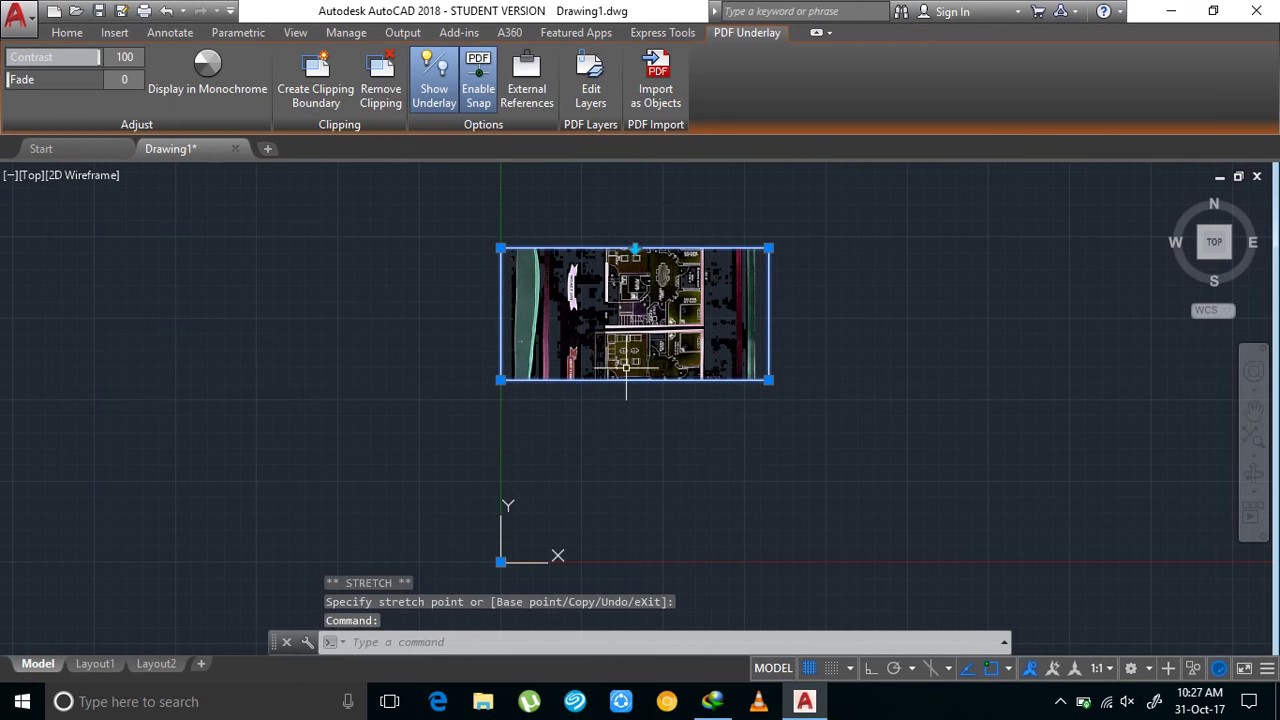
pyautogui.click(634, 248)
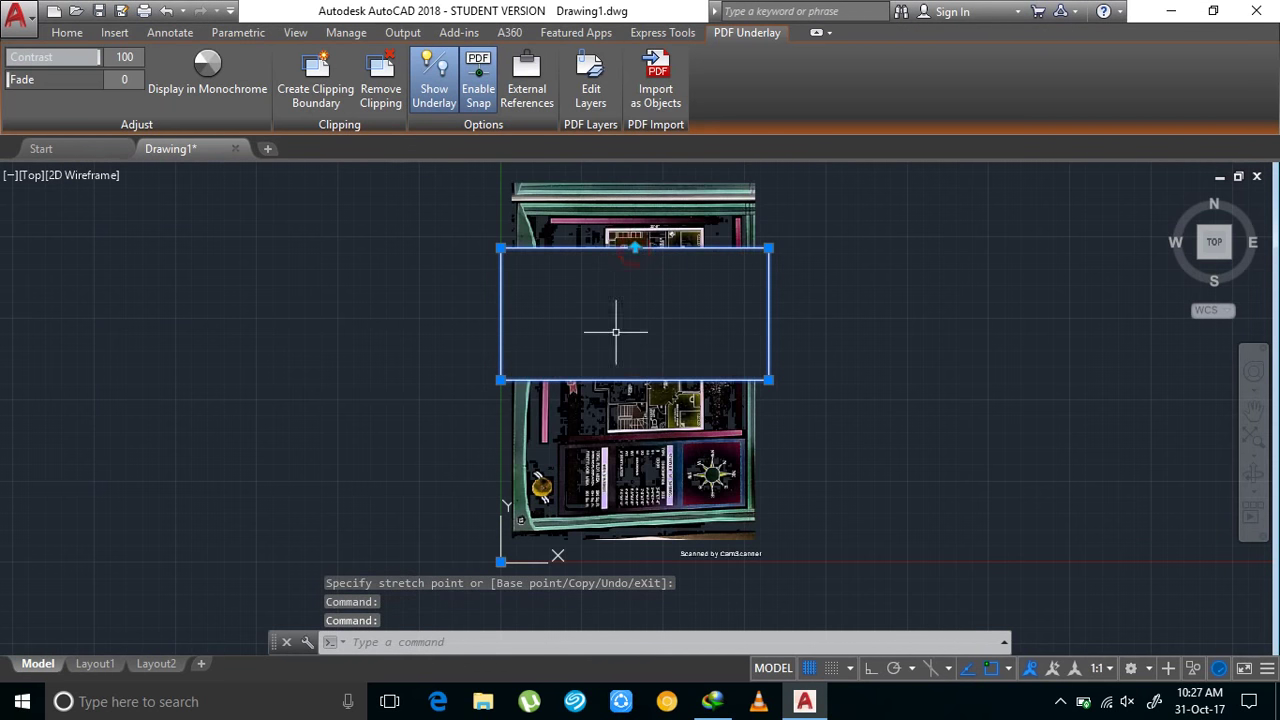
pyautogui.click(500, 380)
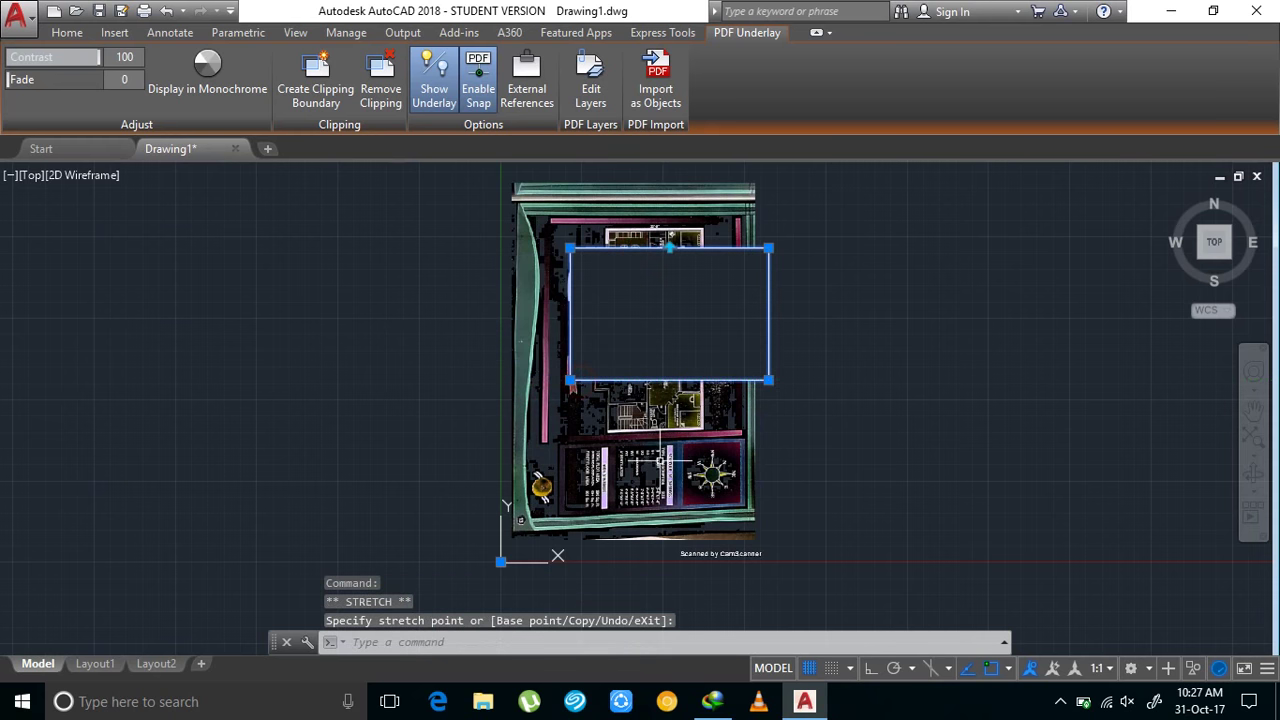
pyautogui.click(768, 380)
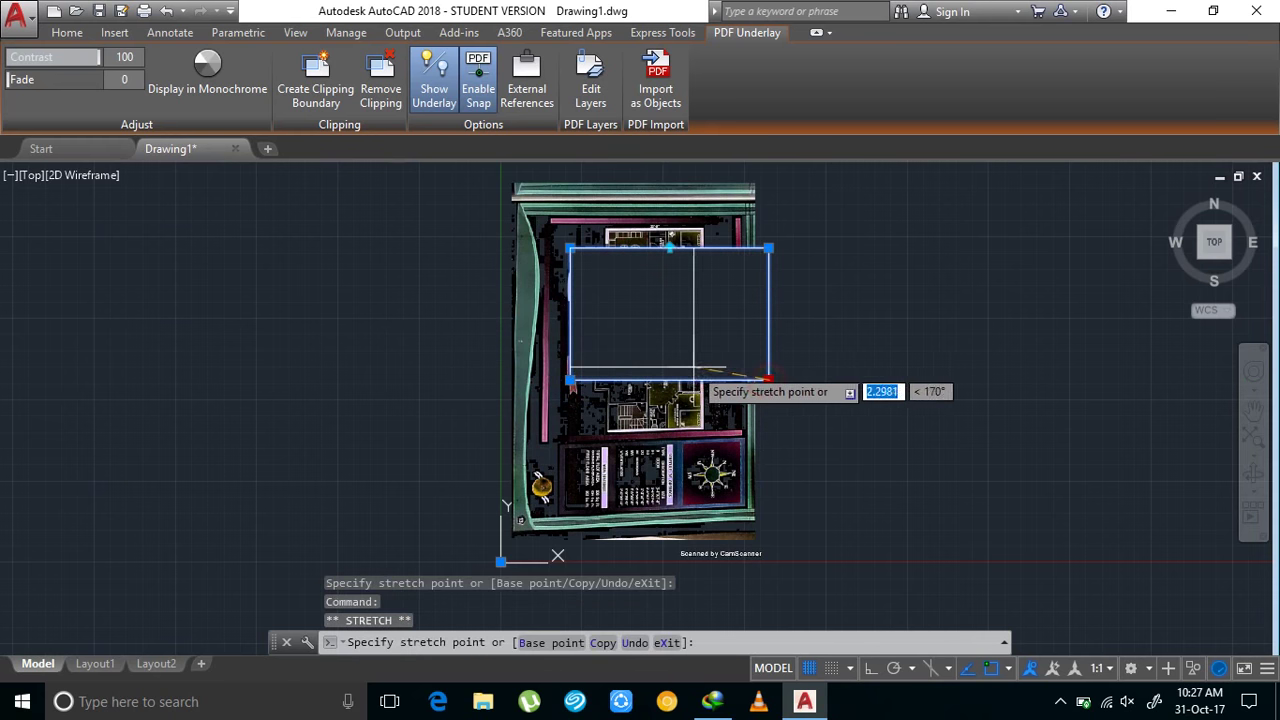
pyautogui.click(694, 367)
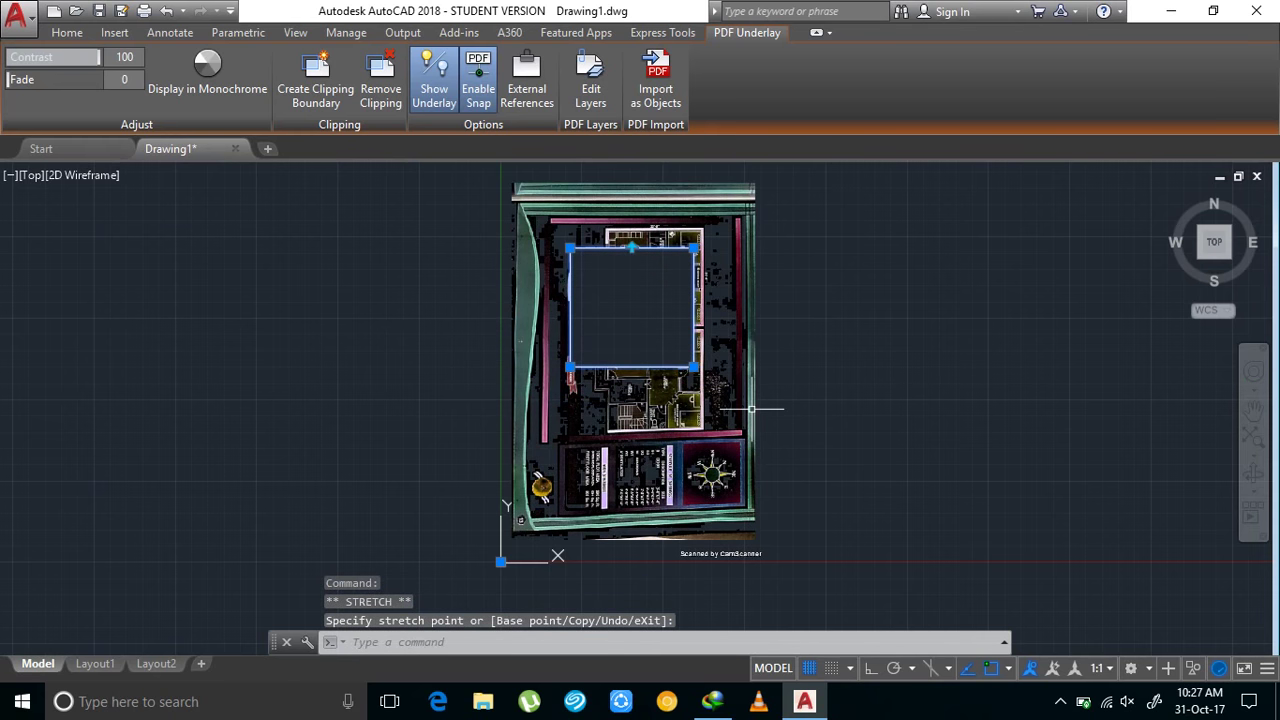
pyautogui.click(683, 340)
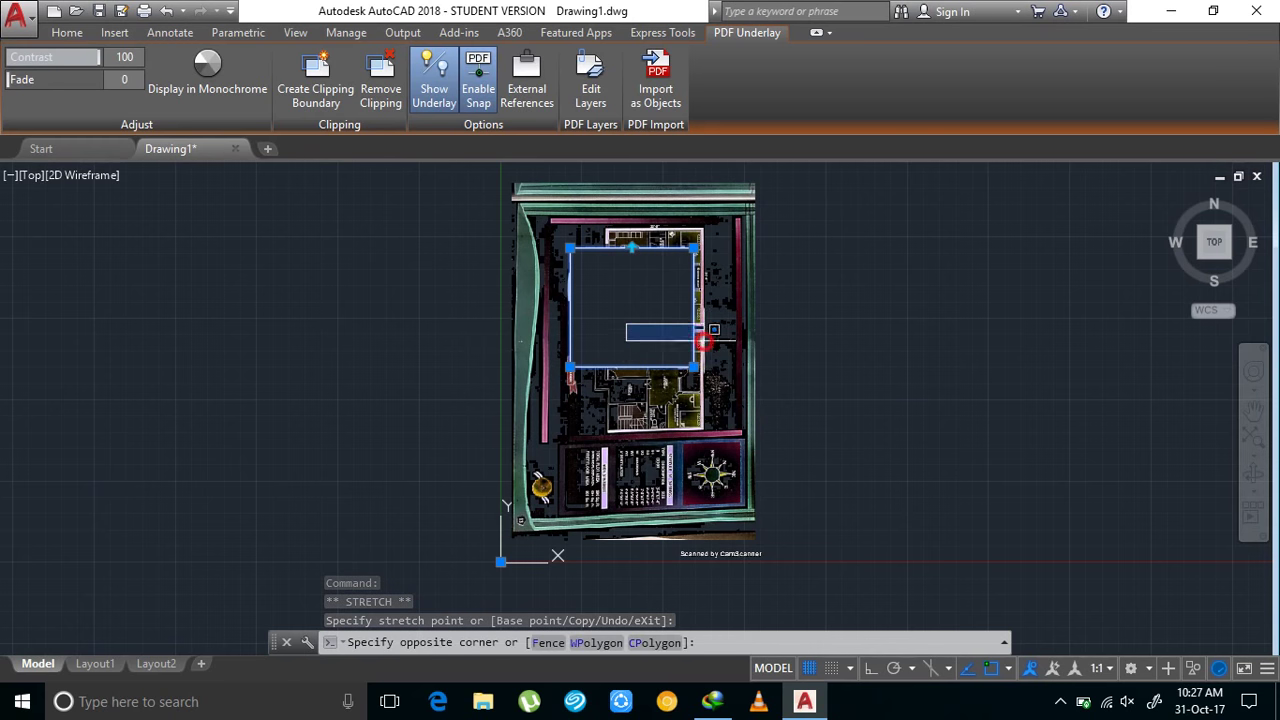
pyautogui.click(628, 250)
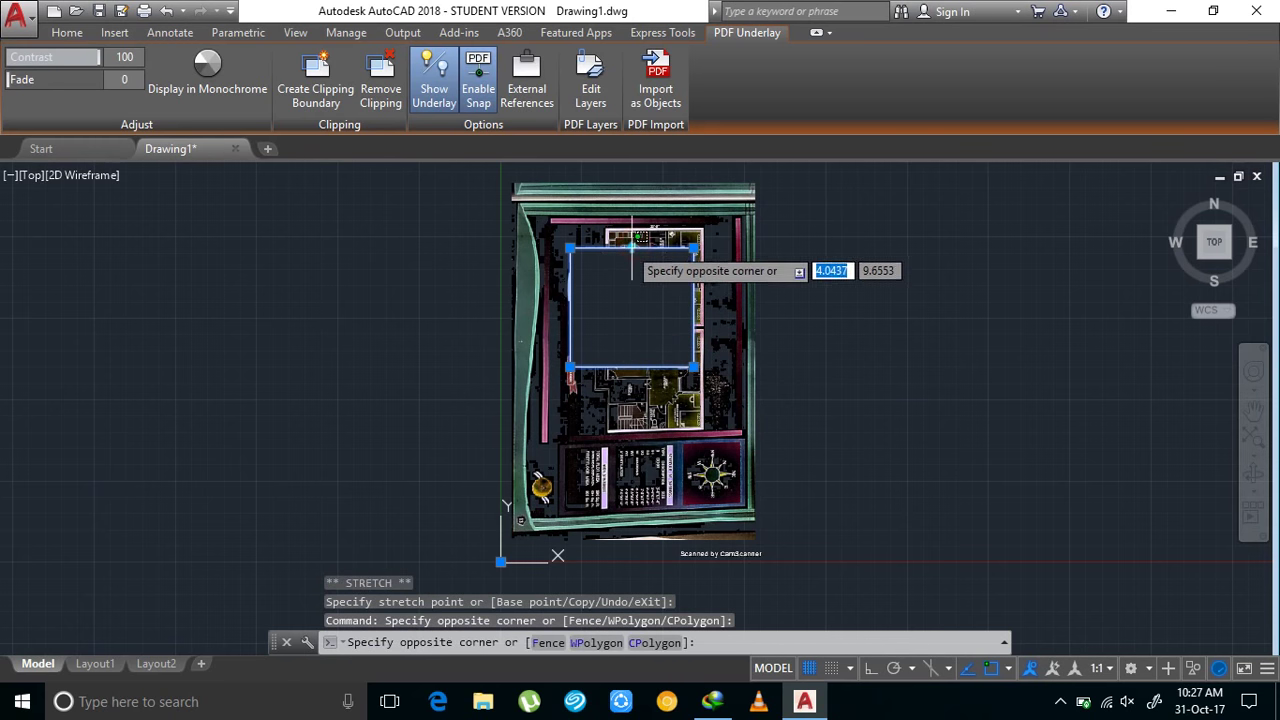
pyautogui.click(631, 247)
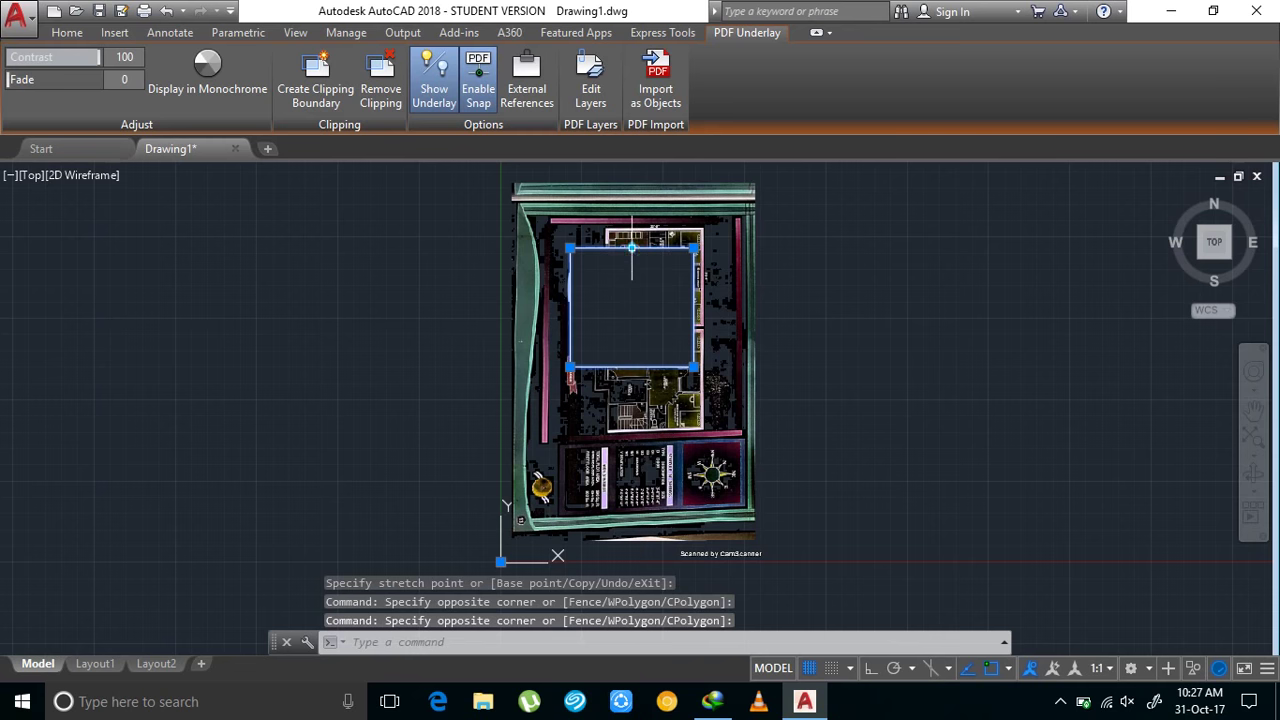
pyautogui.click(631, 248)
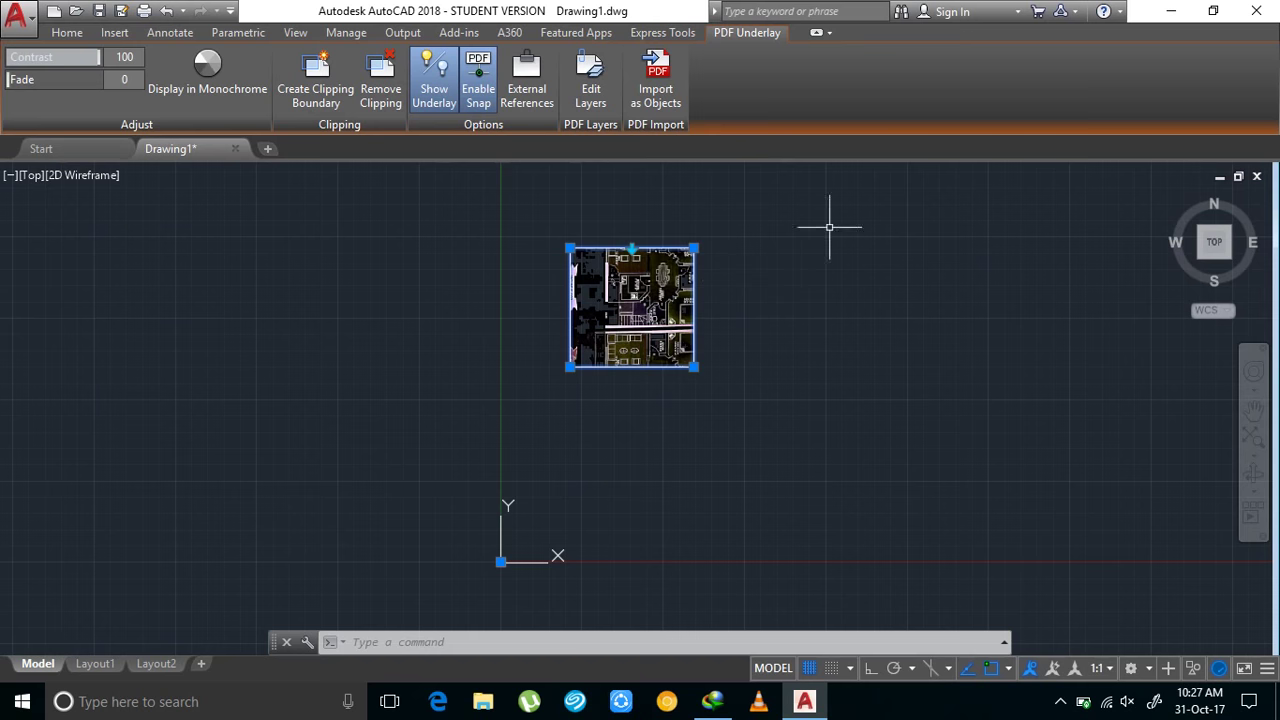
pyautogui.click(380, 85)
pyautogui.press('Escape')
pyautogui.press('Escape')
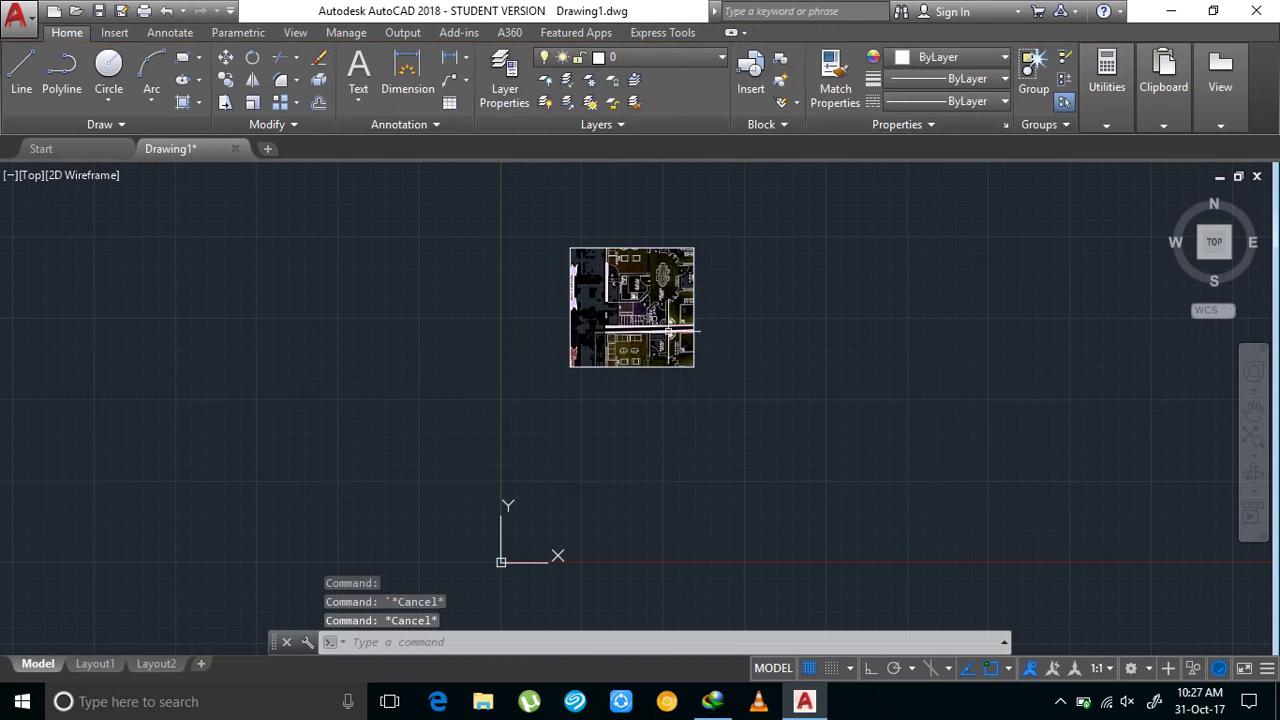
pyautogui.press('Escape')
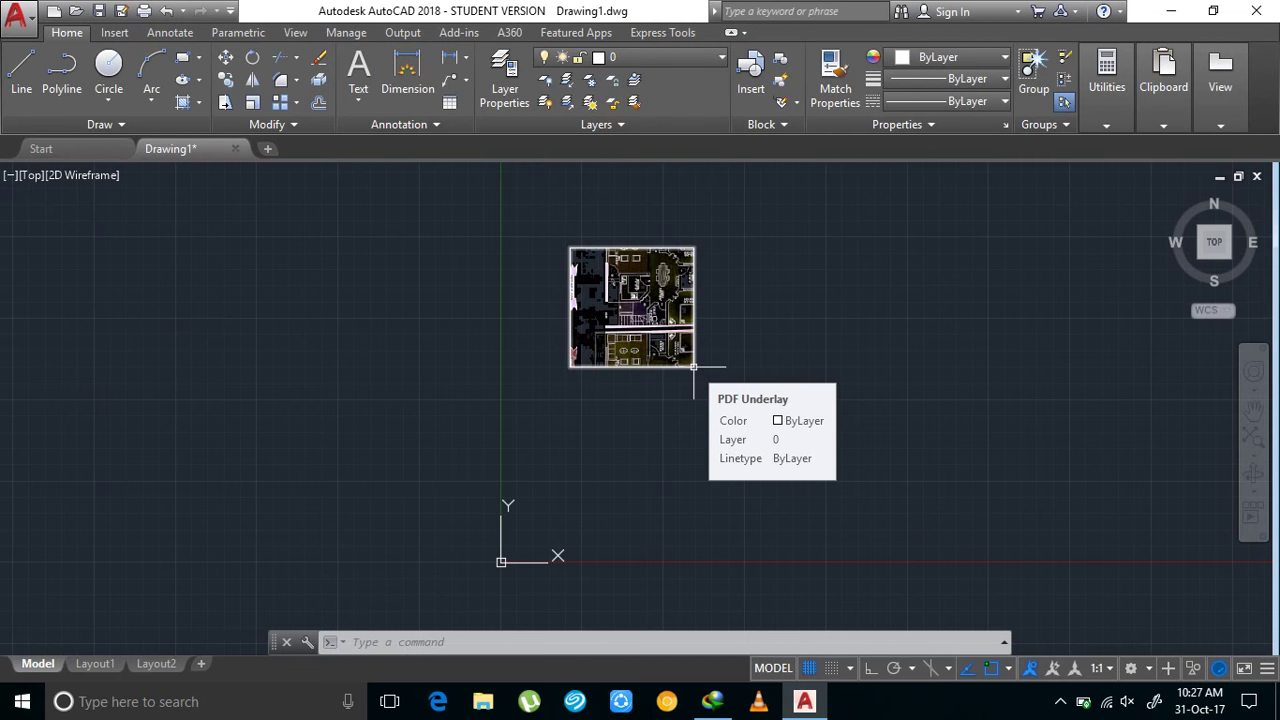
pyautogui.click(694, 367)
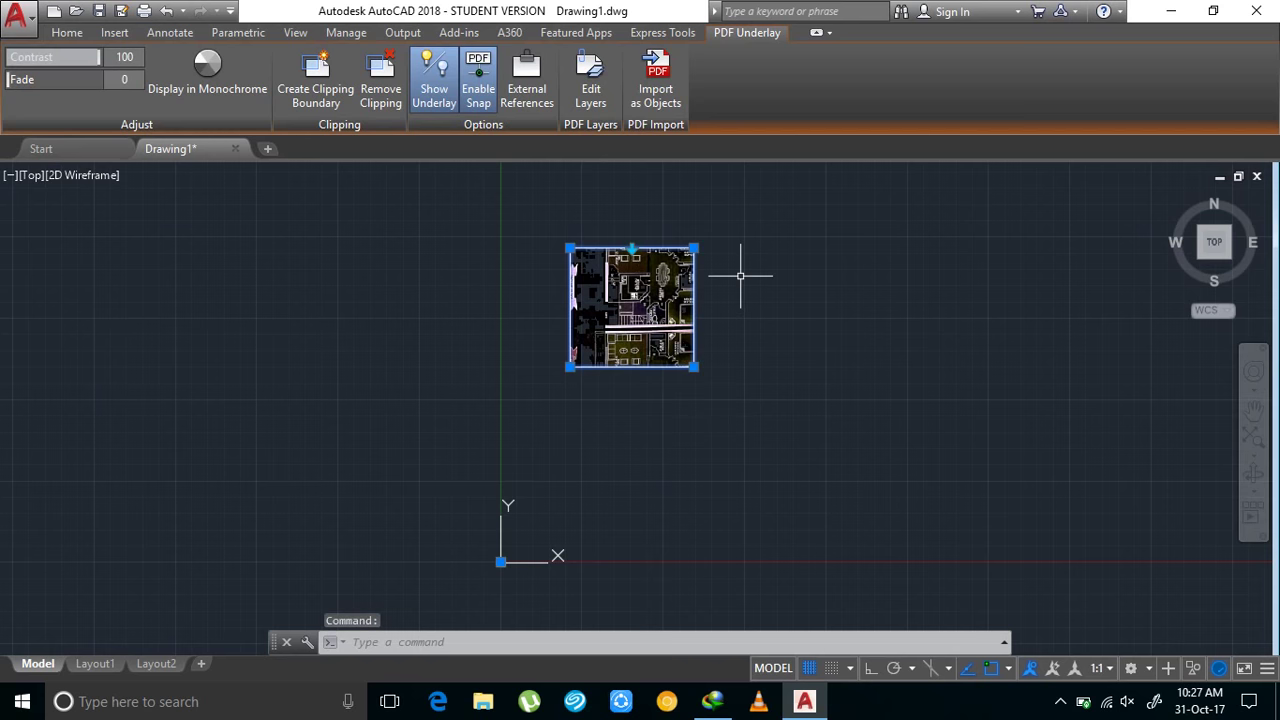
pyautogui.press('Escape')
pyautogui.press('Escape')
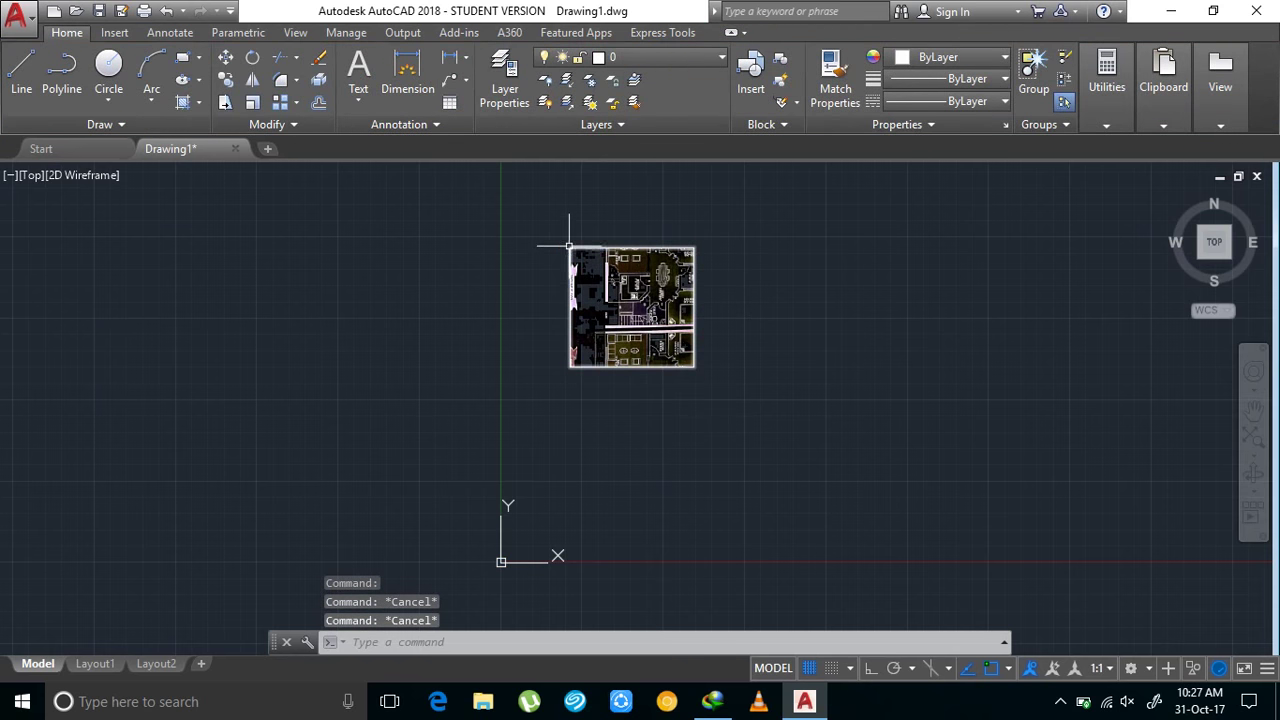
pyautogui.click(569, 251)
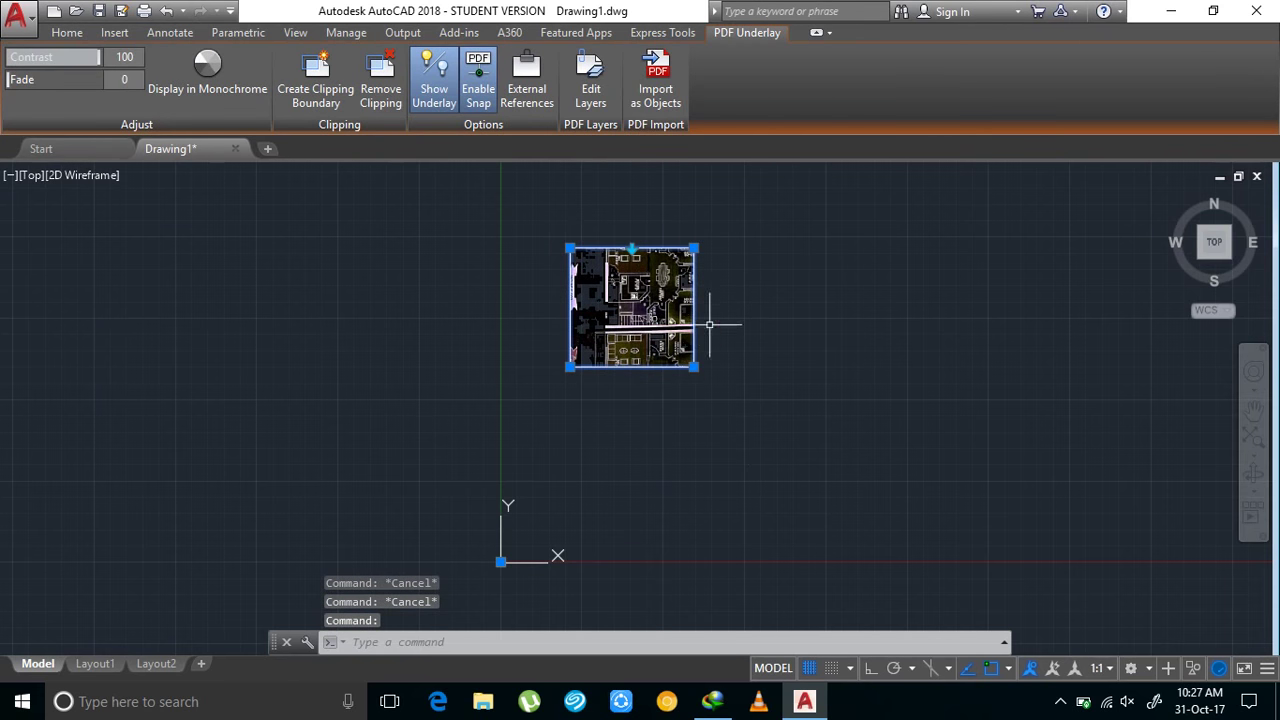
pyautogui.click(382, 98)
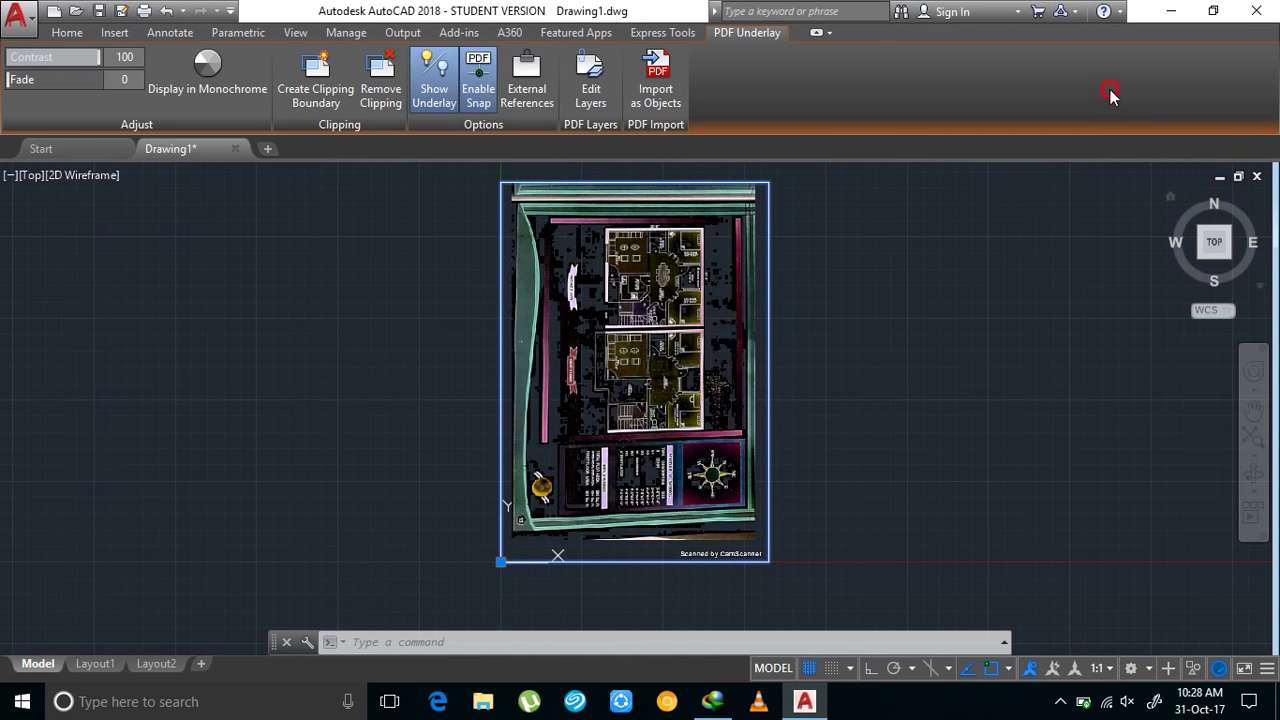
pyautogui.press('Escape')
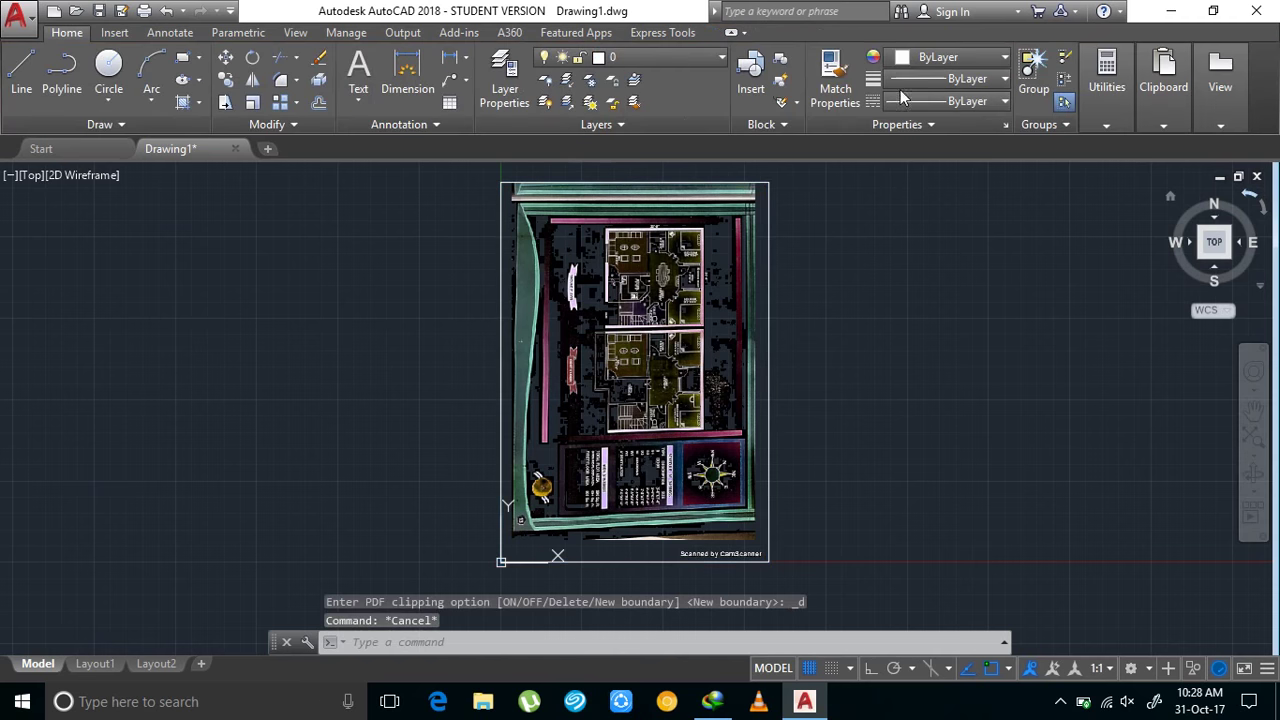
pyautogui.press('Escape')
pyautogui.click(493, 645)
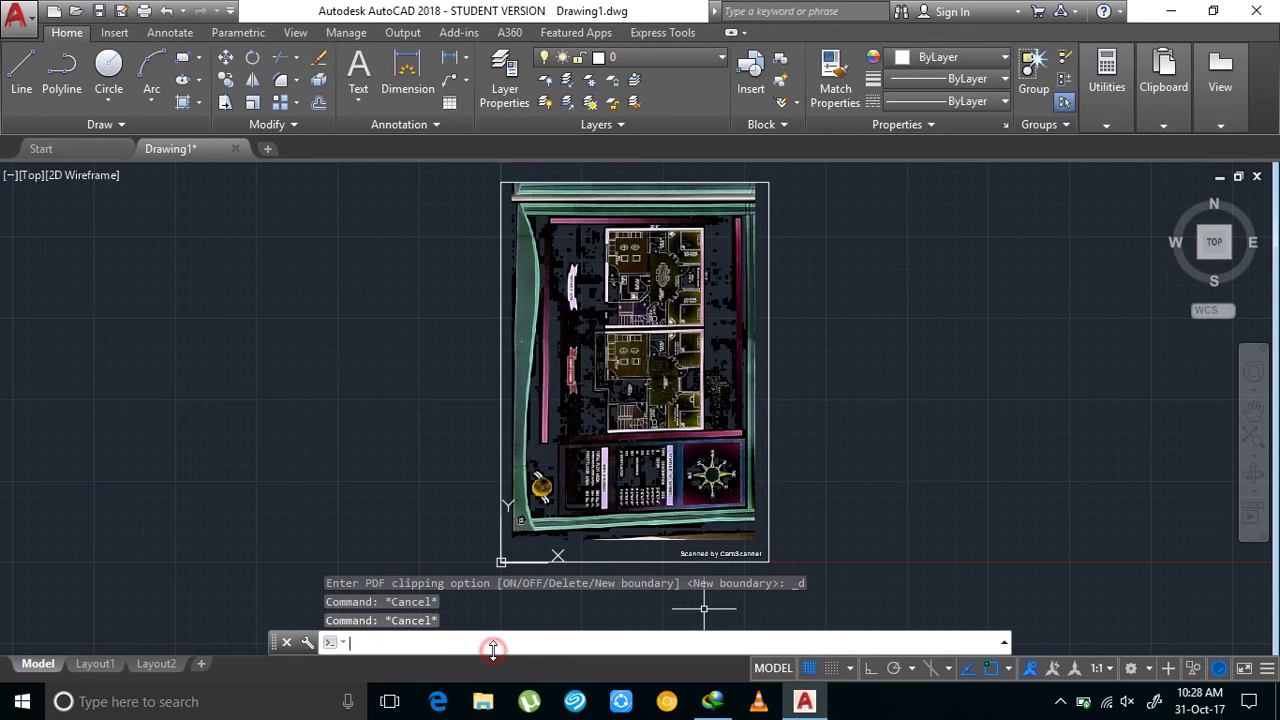
pyautogui.write('xcli')
pyautogui.write('p')
pyautogui.press('Return')
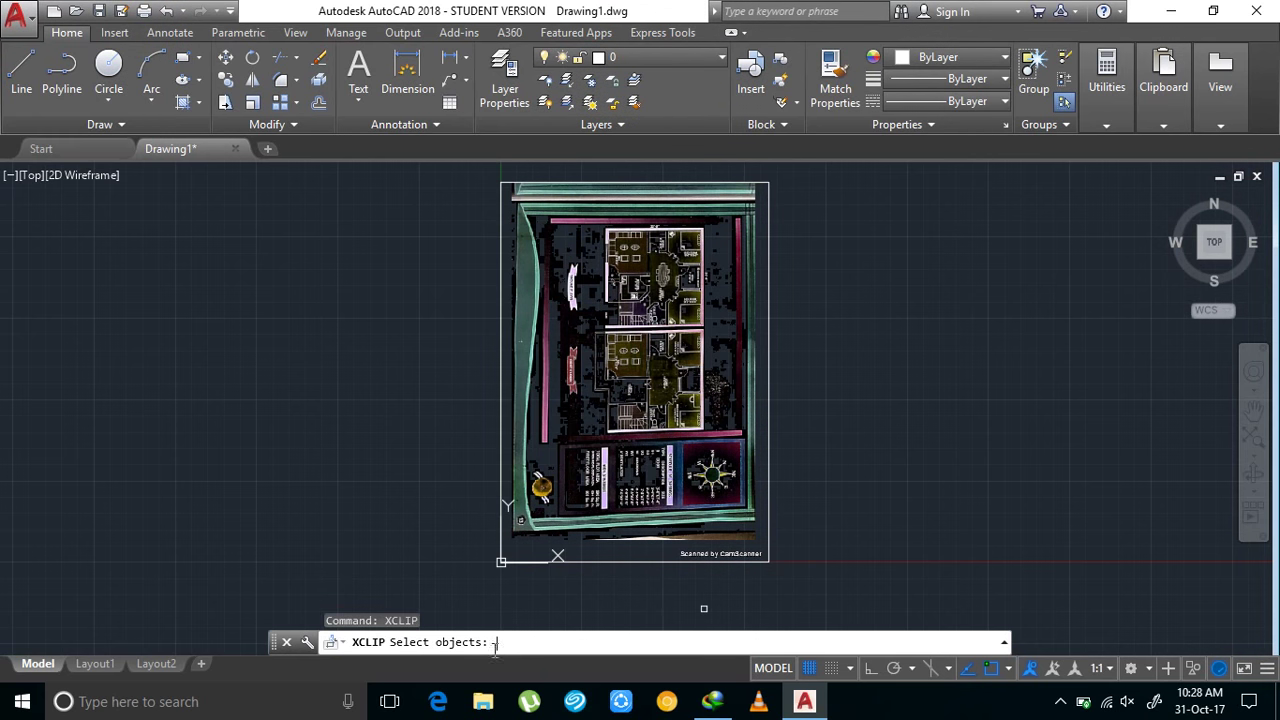
pyautogui.click(557, 555)
pyautogui.click(557, 552)
pyautogui.click(636, 458)
pyautogui.click(636, 458)
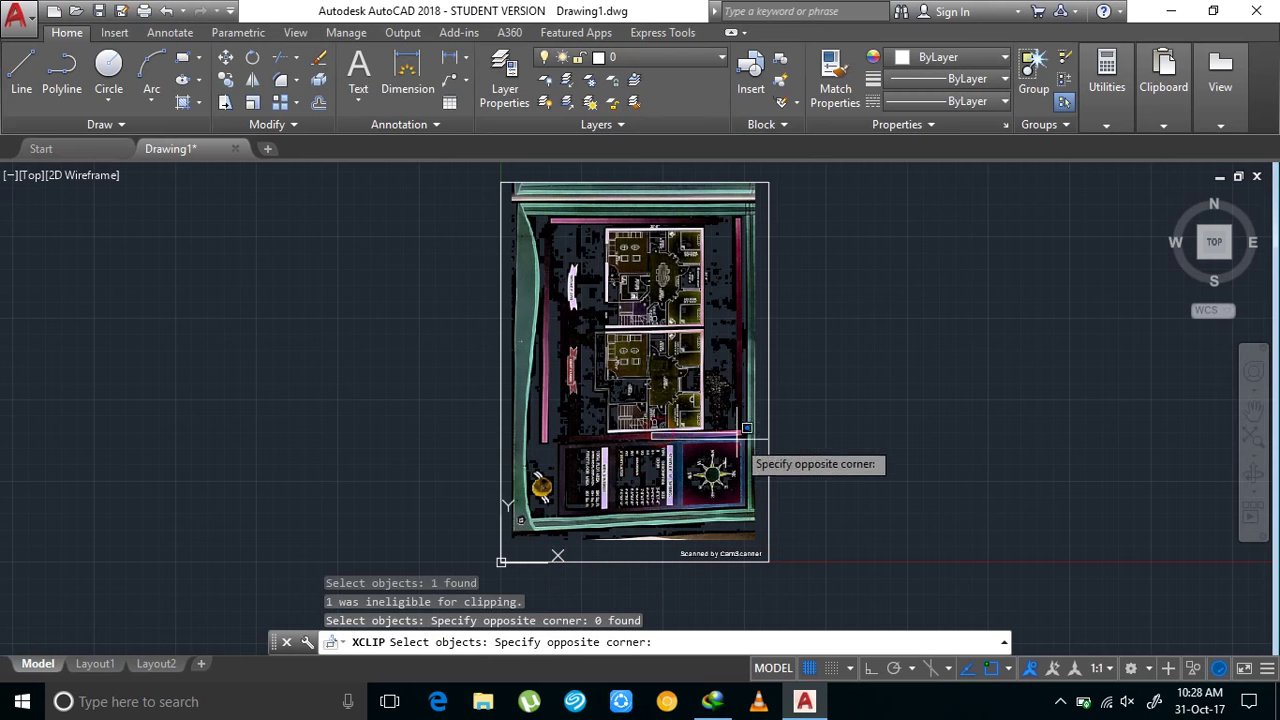
pyautogui.click(750, 450)
pyautogui.click(765, 560)
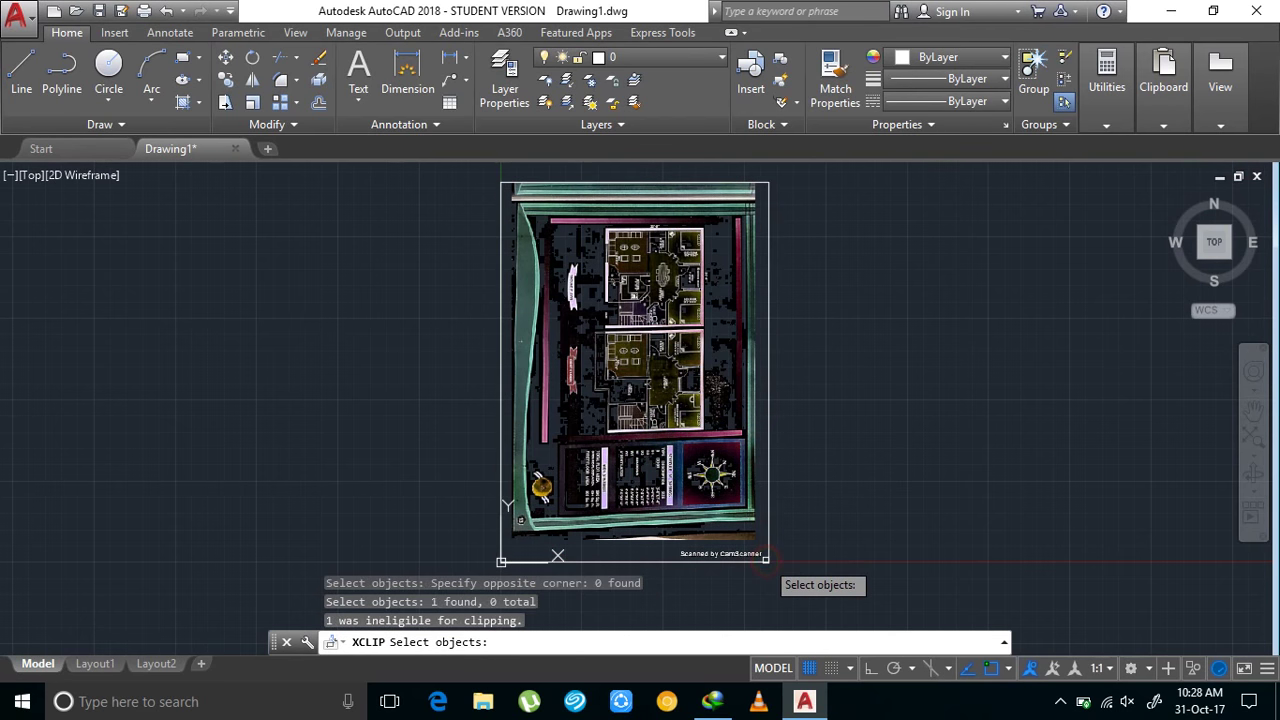
pyautogui.press('Return')
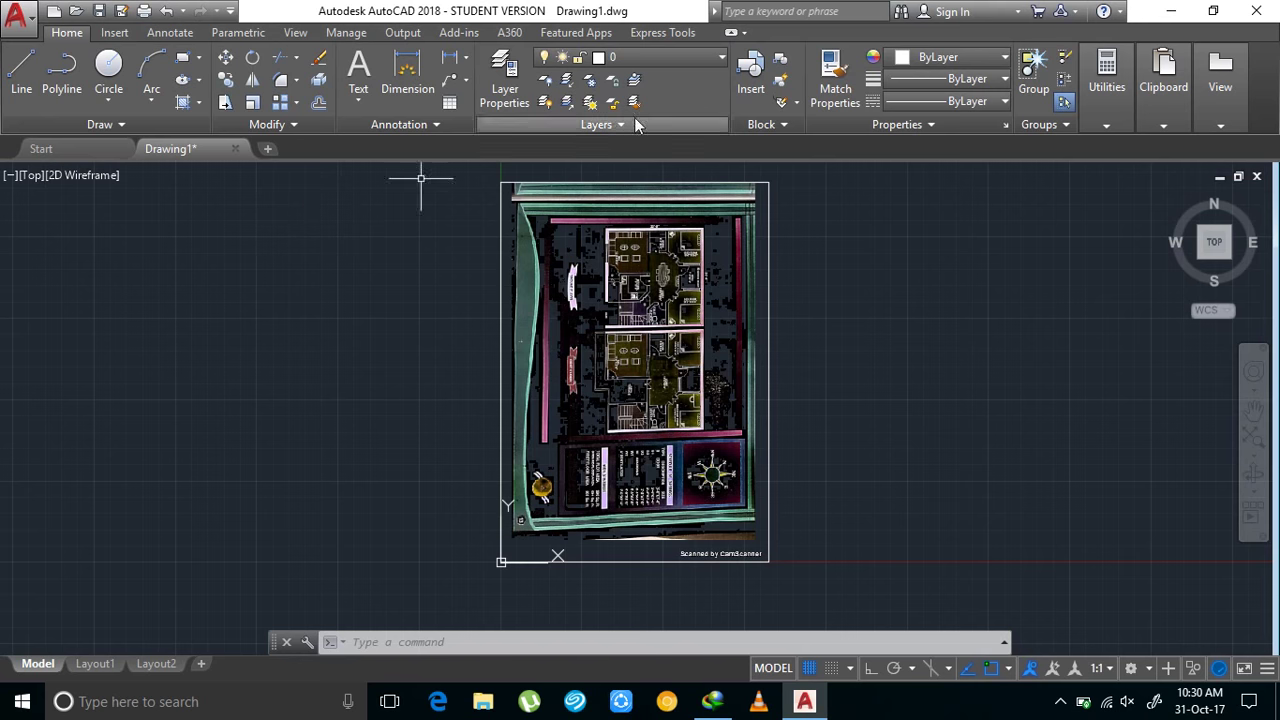
# Zoom out and shift the floor plan left, then cancel a first IO attempt
pyautogui.scroll(-3, 887, 253)
pyautogui.moveTo(923, 303)
pyautogui.mouseDown(button='middle')
pyautogui.moveTo(726, 346)
pyautogui.moveTo(648, 306)
pyautogui.moveTo(463, 316)
pyautogui.mouseUp(button='middle')
pyautogui.scroll(-3, 648, 306)
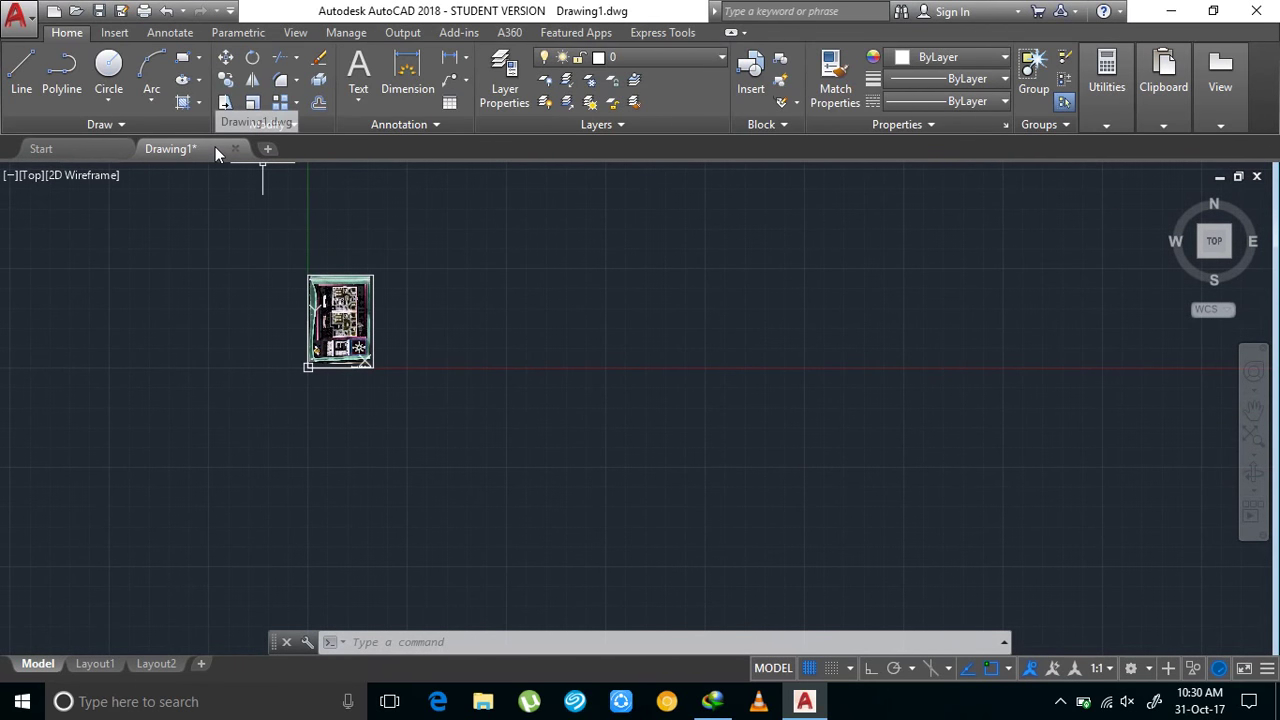
pyautogui.moveTo(170, 148)
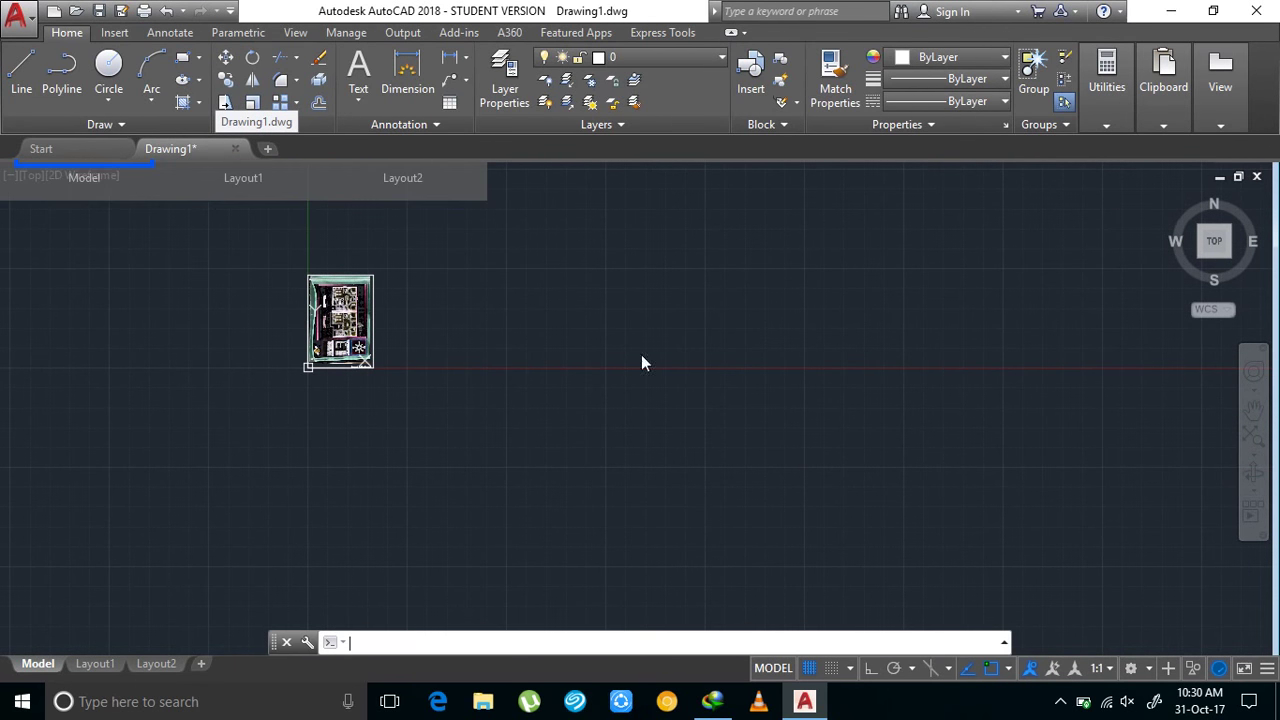
pyautogui.write('io')
pyautogui.press('Return')
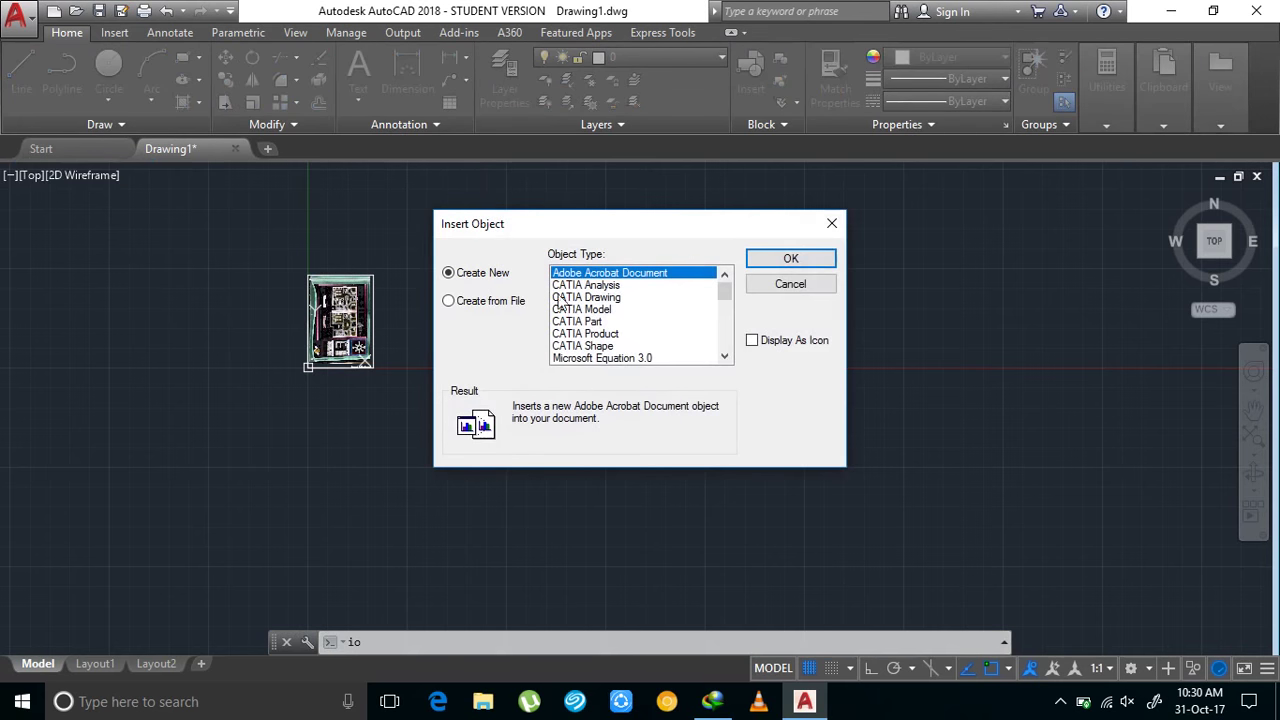
pyautogui.click(833, 228)
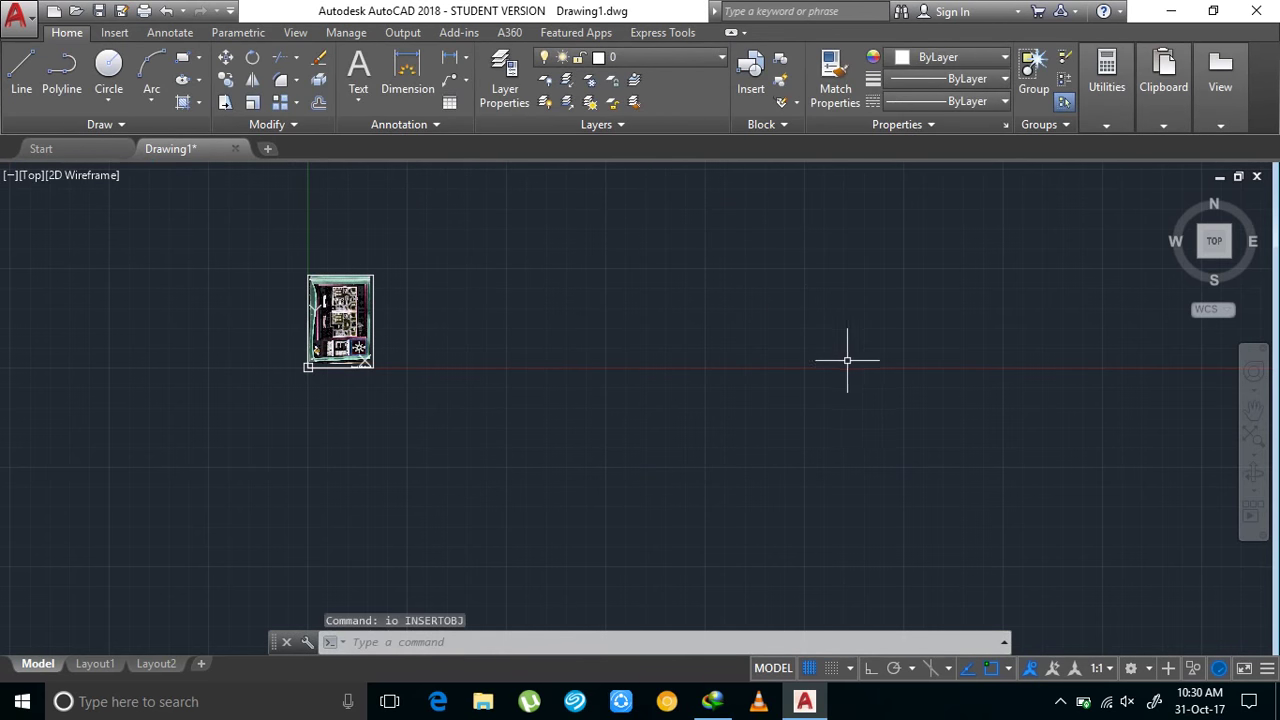
pyautogui.press('Escape')
pyautogui.press('Escape')
pyautogui.press('Escape')
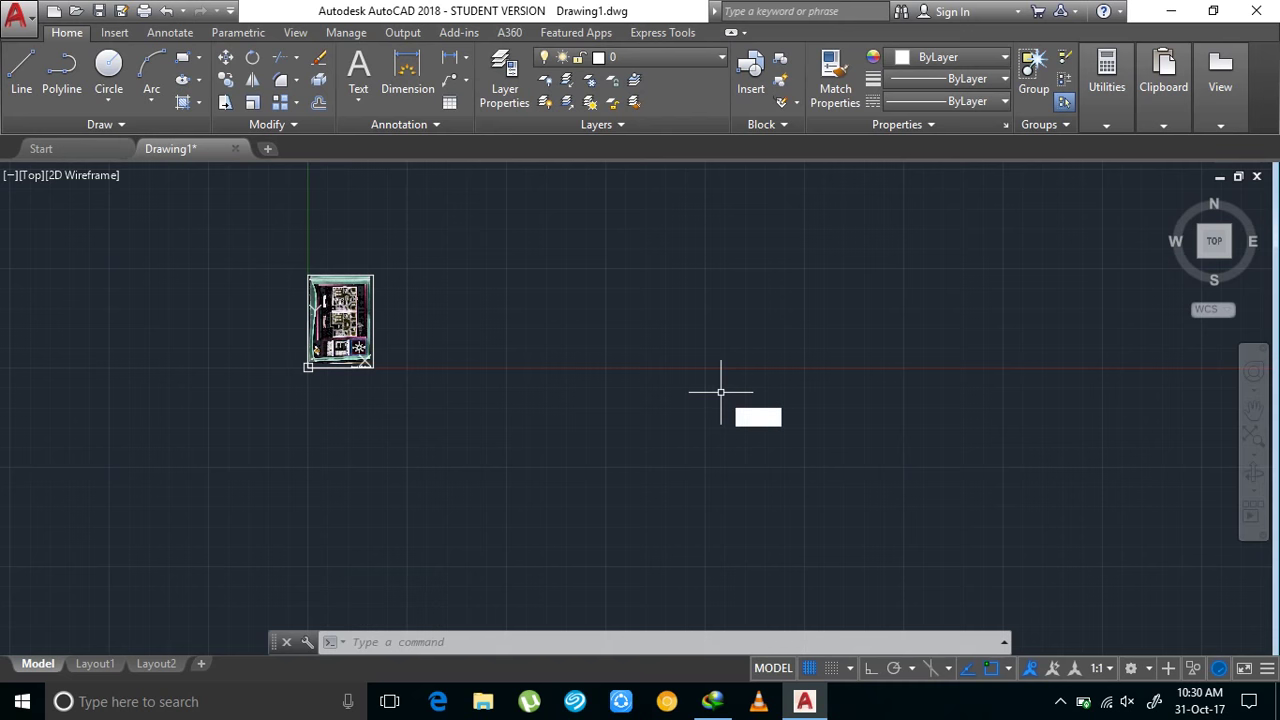
# Run IO again and create a new Wordpad Document object with Create New
pyautogui.write('IO')
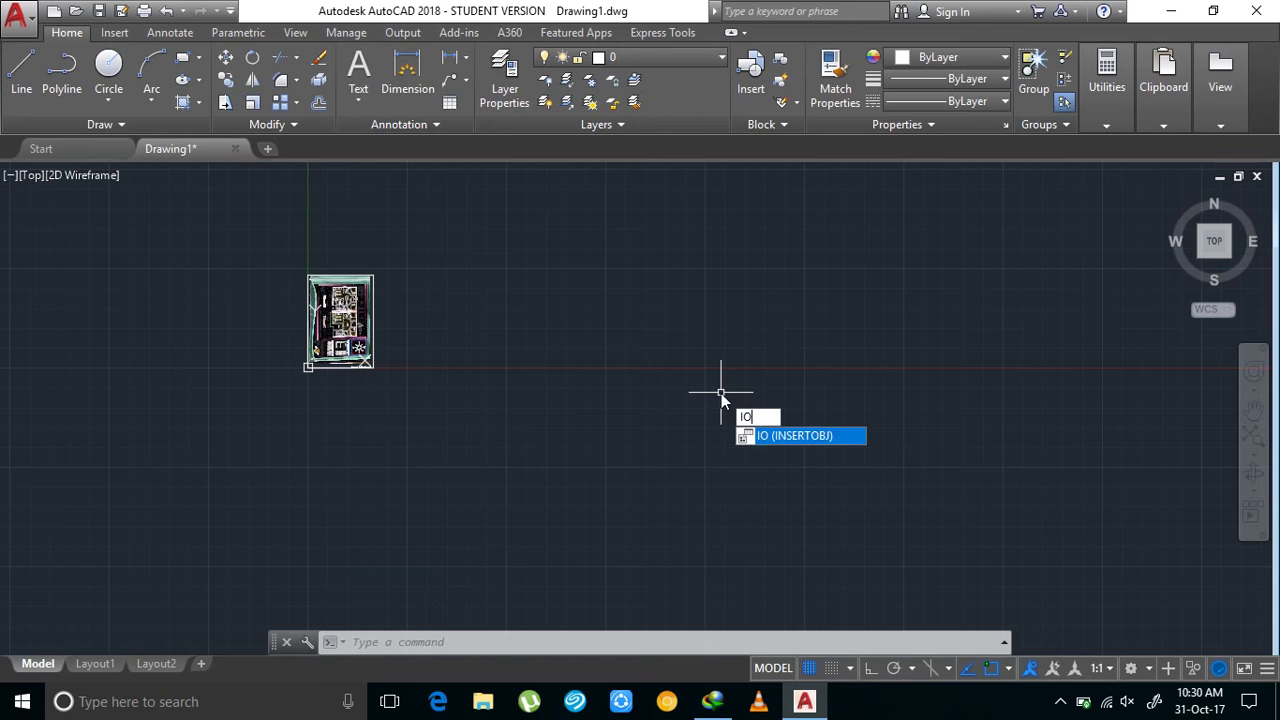
pyautogui.press('Return')
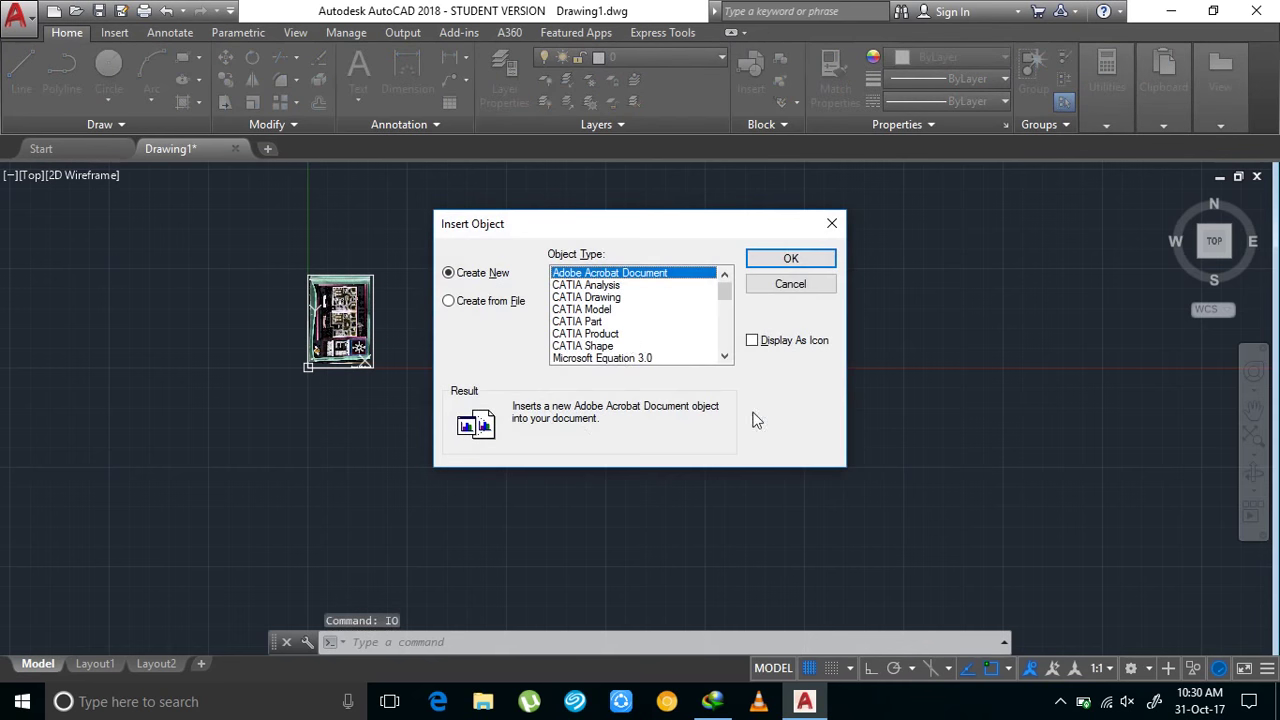
pyautogui.click(451, 303)
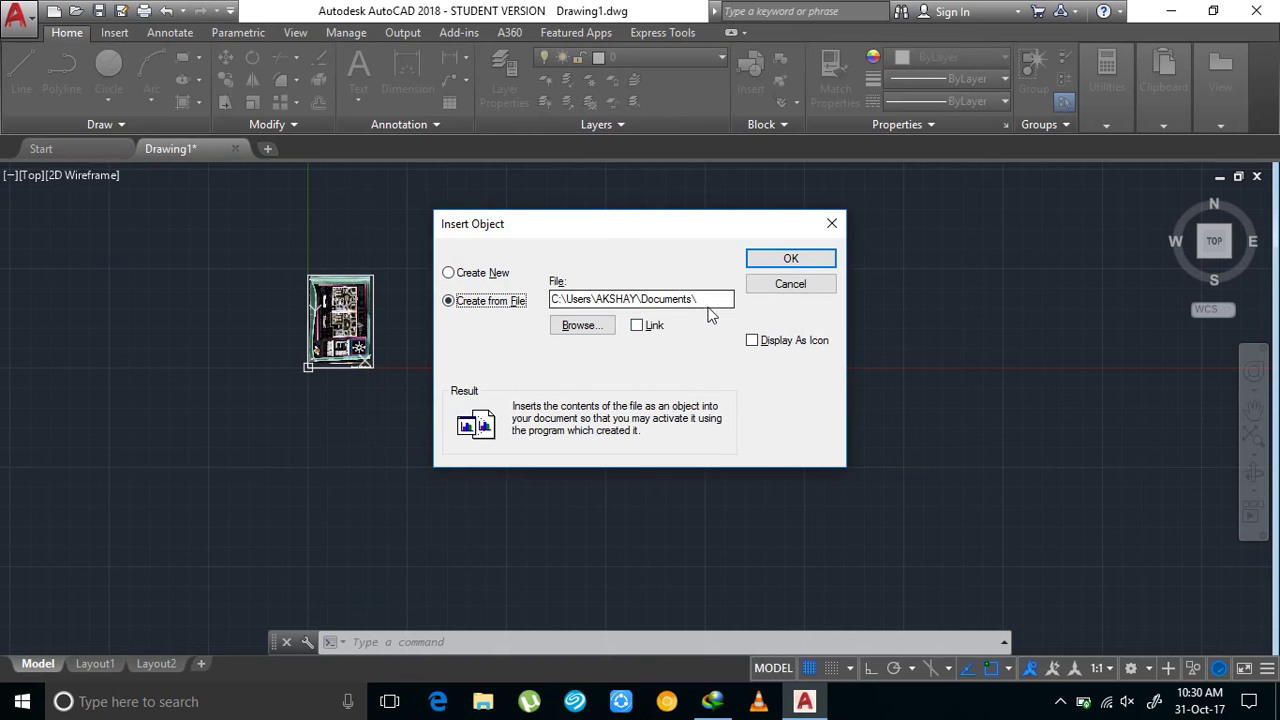
pyautogui.click(450, 273)
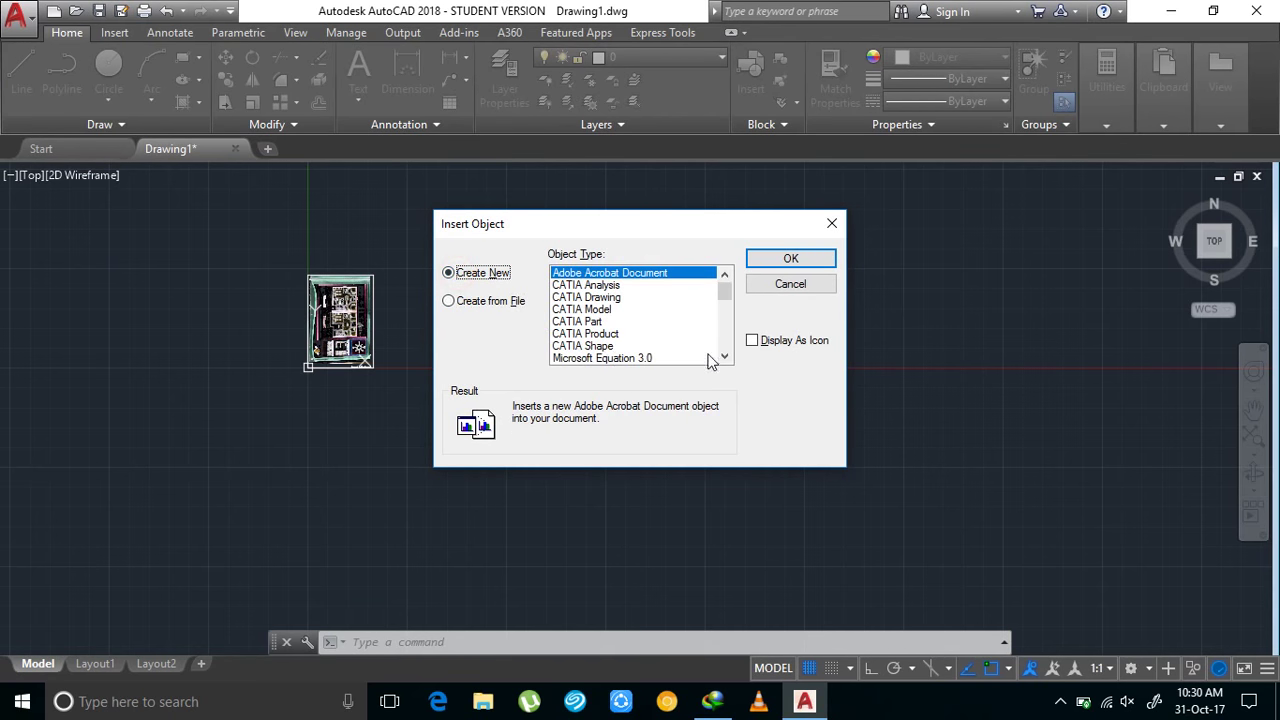
pyautogui.moveTo(722, 290); pyautogui.dragTo(730, 343)
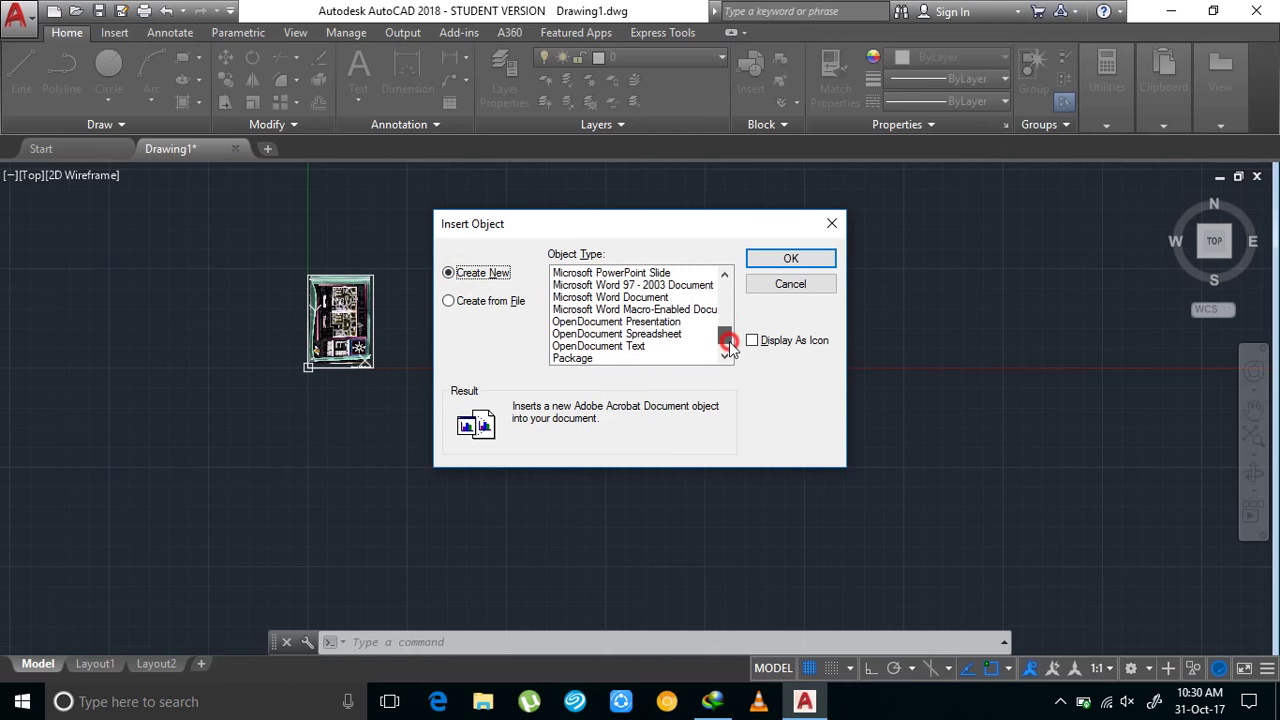
pyautogui.moveTo(729, 344); pyautogui.dragTo(730, 350)
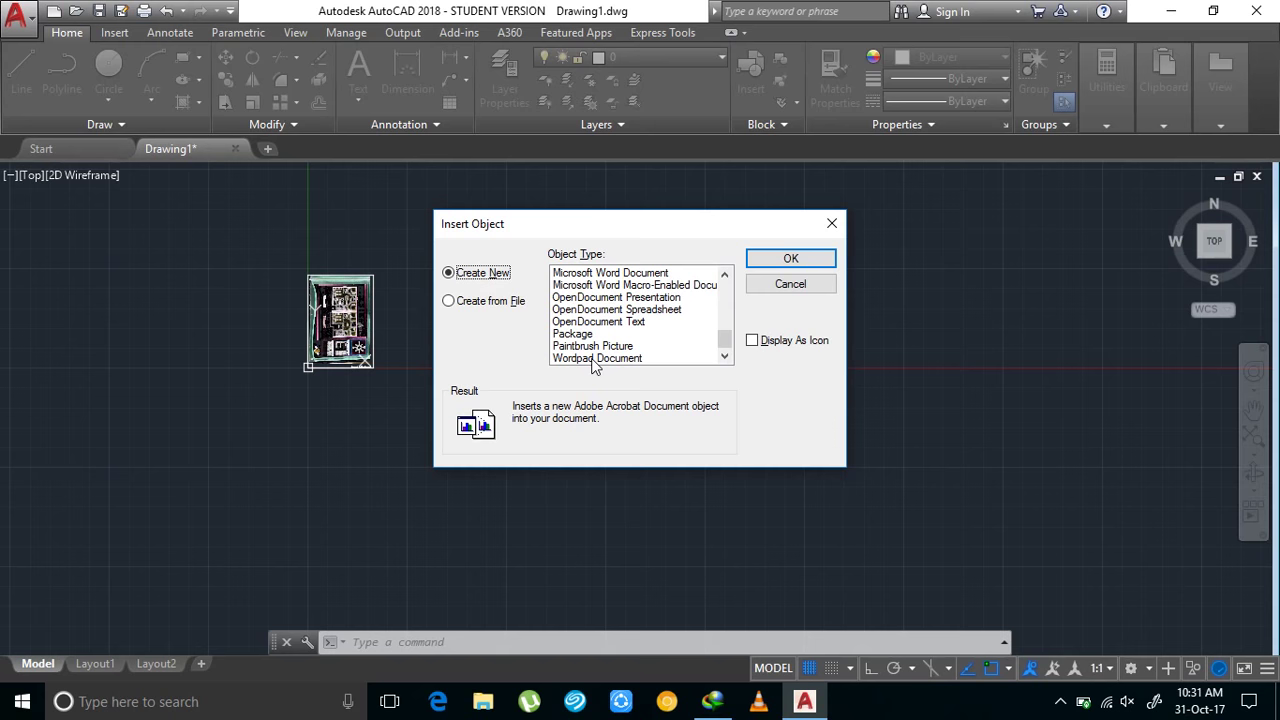
pyautogui.doubleClick(593, 359)
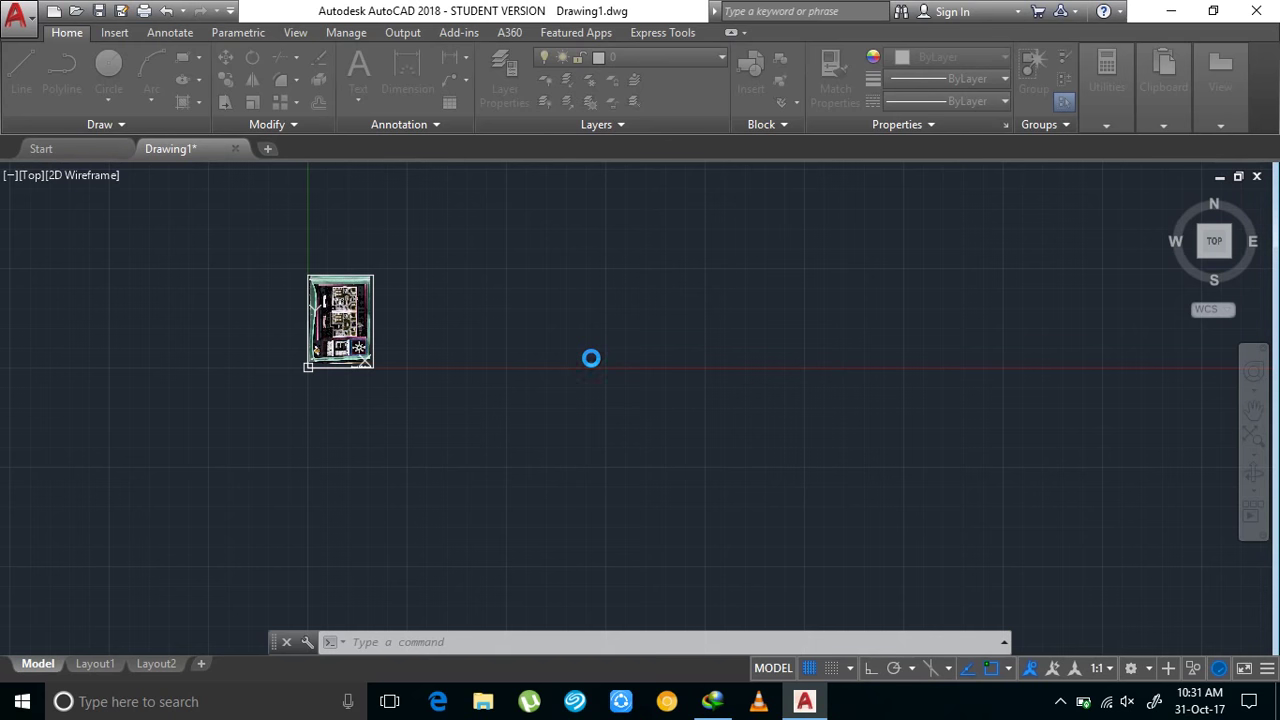
# Turn battery saver off and lower screen brightness to 30% from the taskbar battery flyout
pyautogui.click(1083, 702)
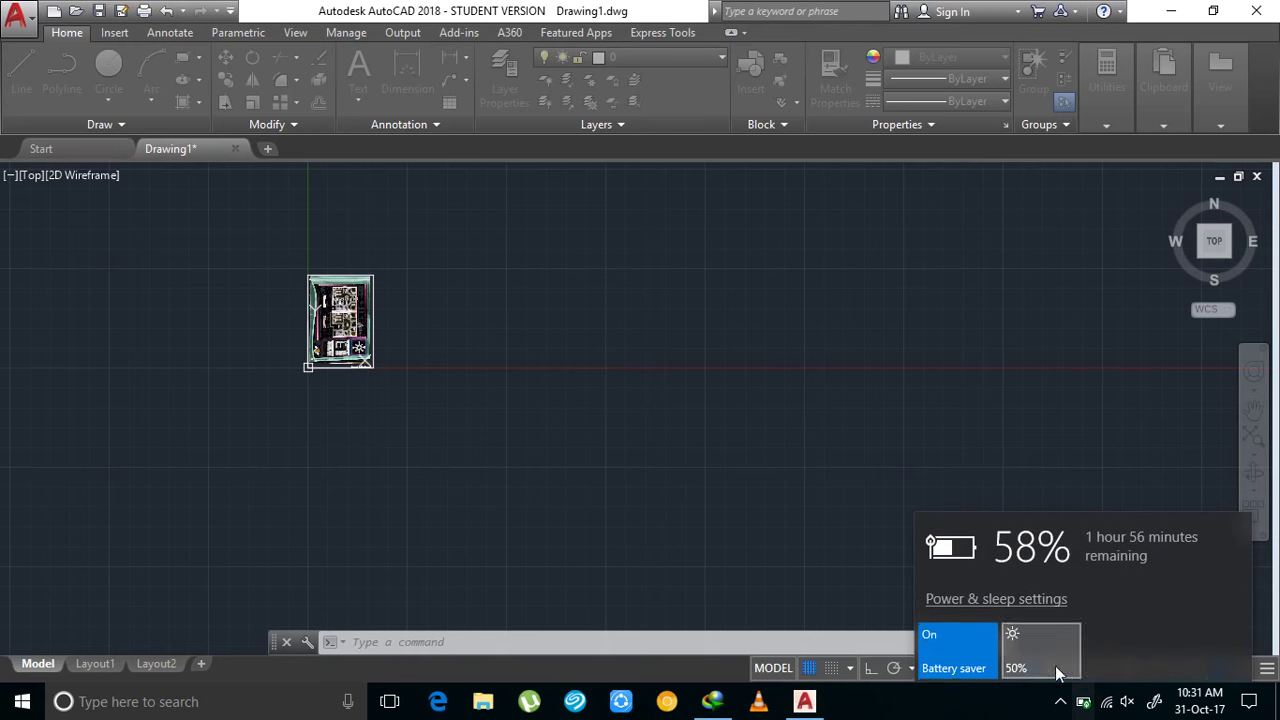
pyautogui.click(963, 657)
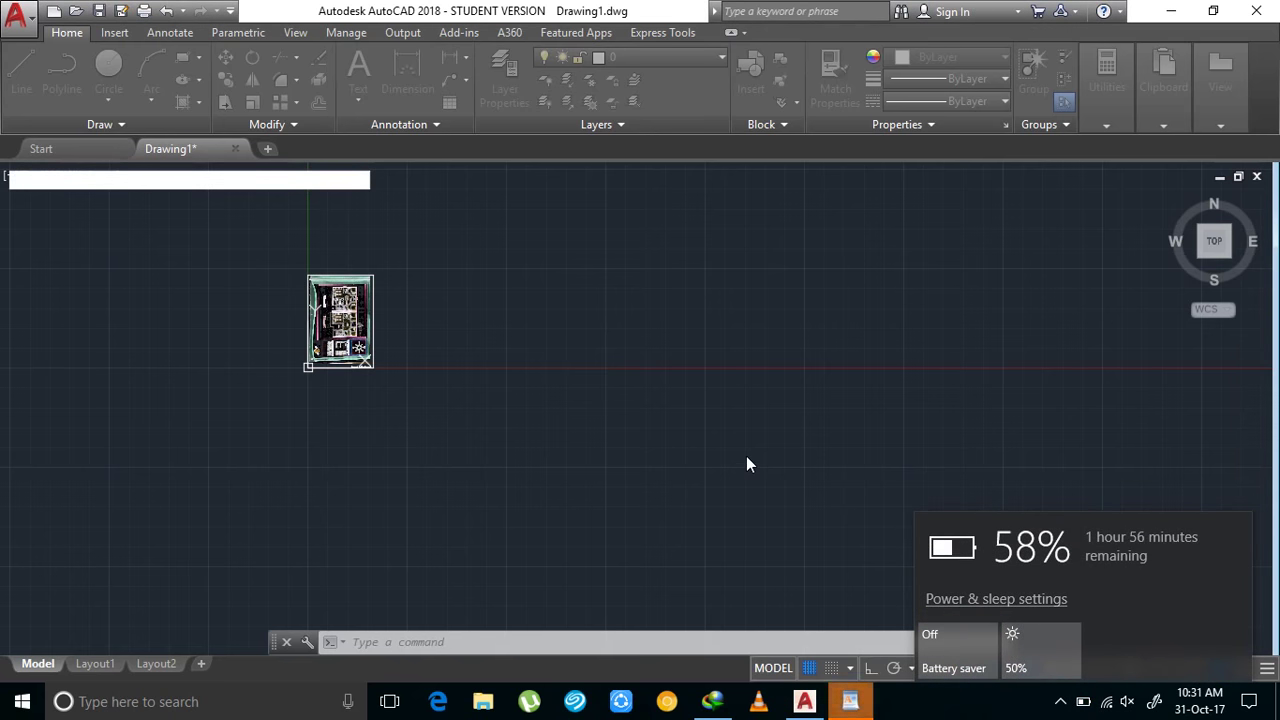
pyautogui.press('XF86MonBrightnessDown')
pyautogui.press('XF86MonBrightnessDown')
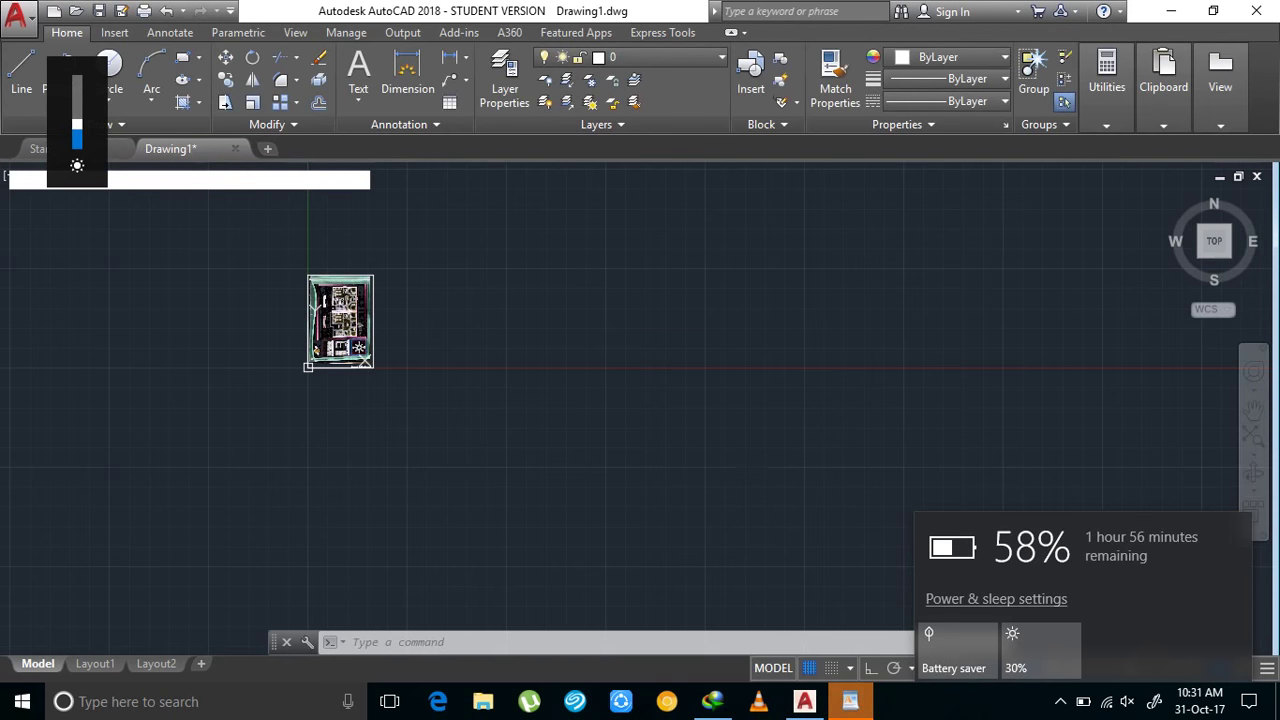
pyautogui.scroll(2, 437, 355)
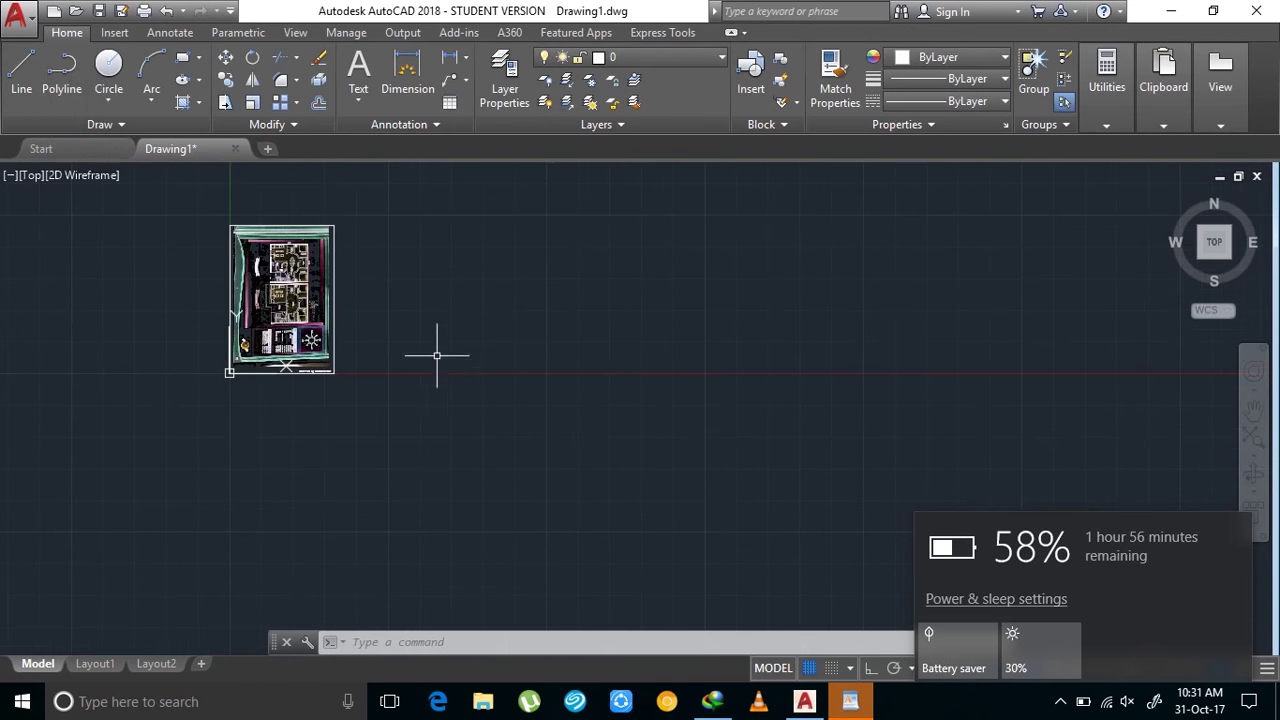
pyautogui.scroll(-2, 515, 320)
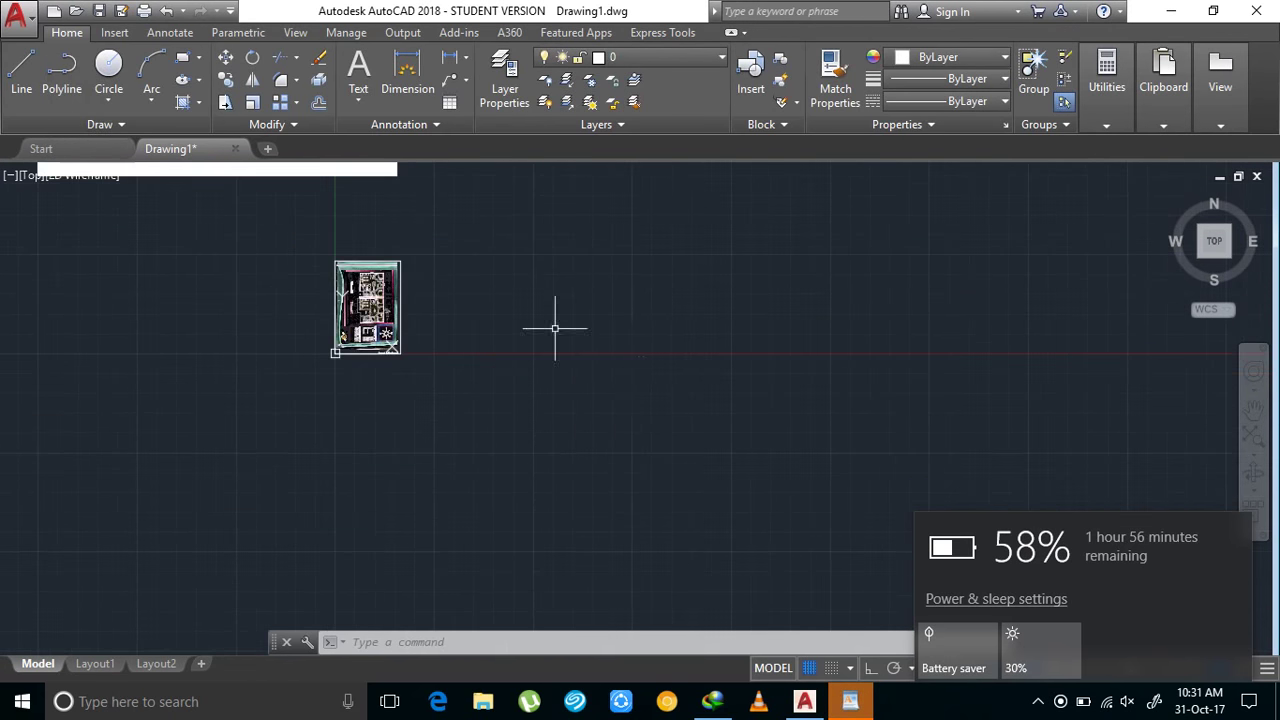
pyautogui.click(636, 642)
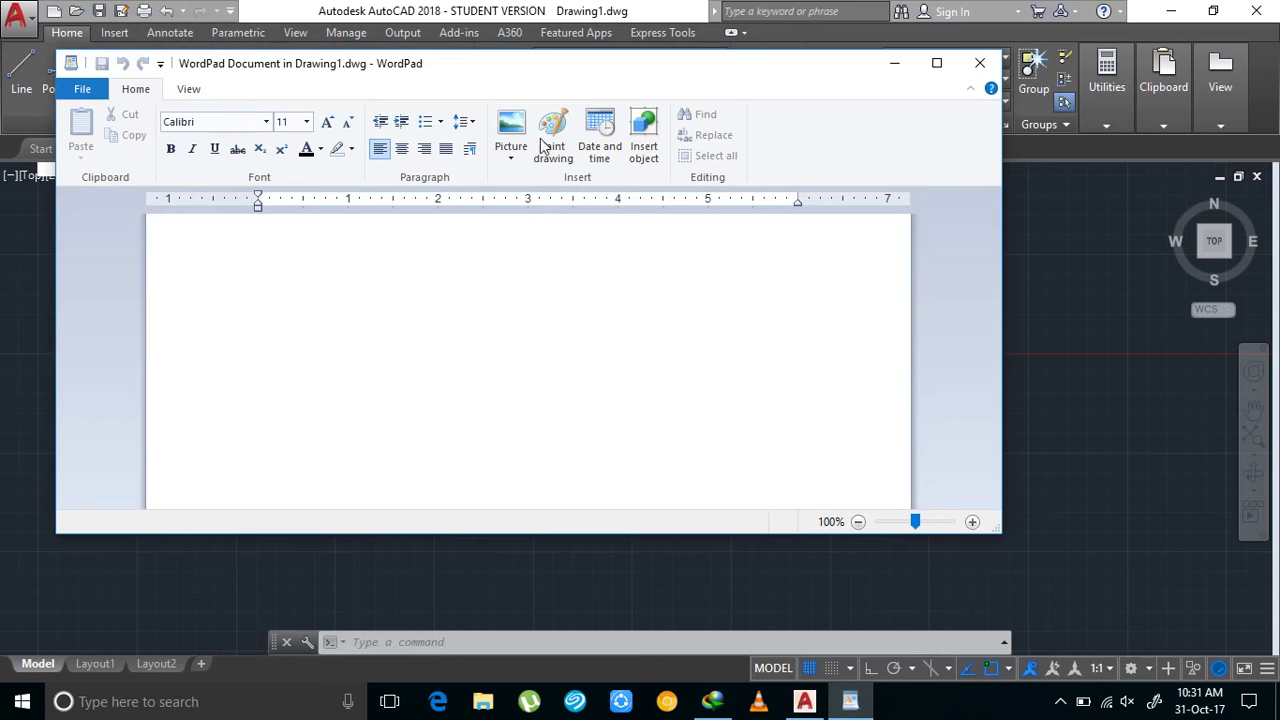
# Type 'ghggjbnmbmbmbbmb' into the embedded WordPad document and close it back into the drawing
pyautogui.moveTo(507, 72); pyautogui.dragTo(834, 416)
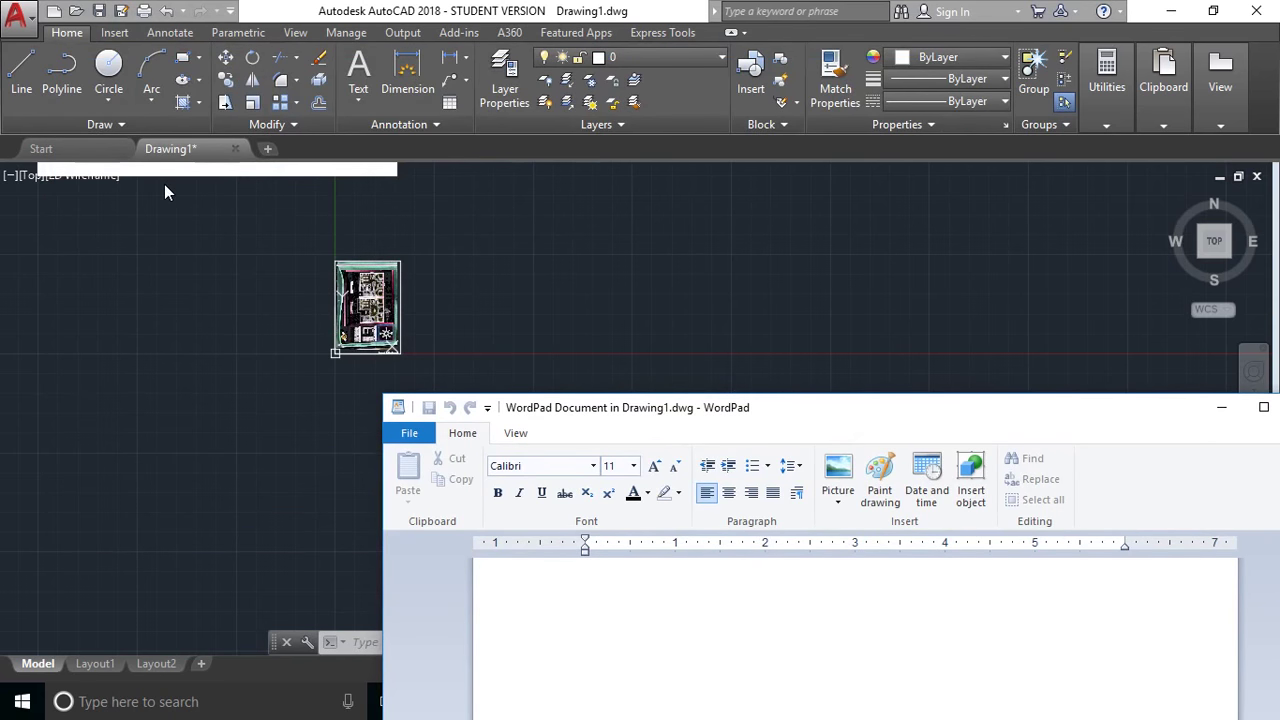
pyautogui.click(244, 226)
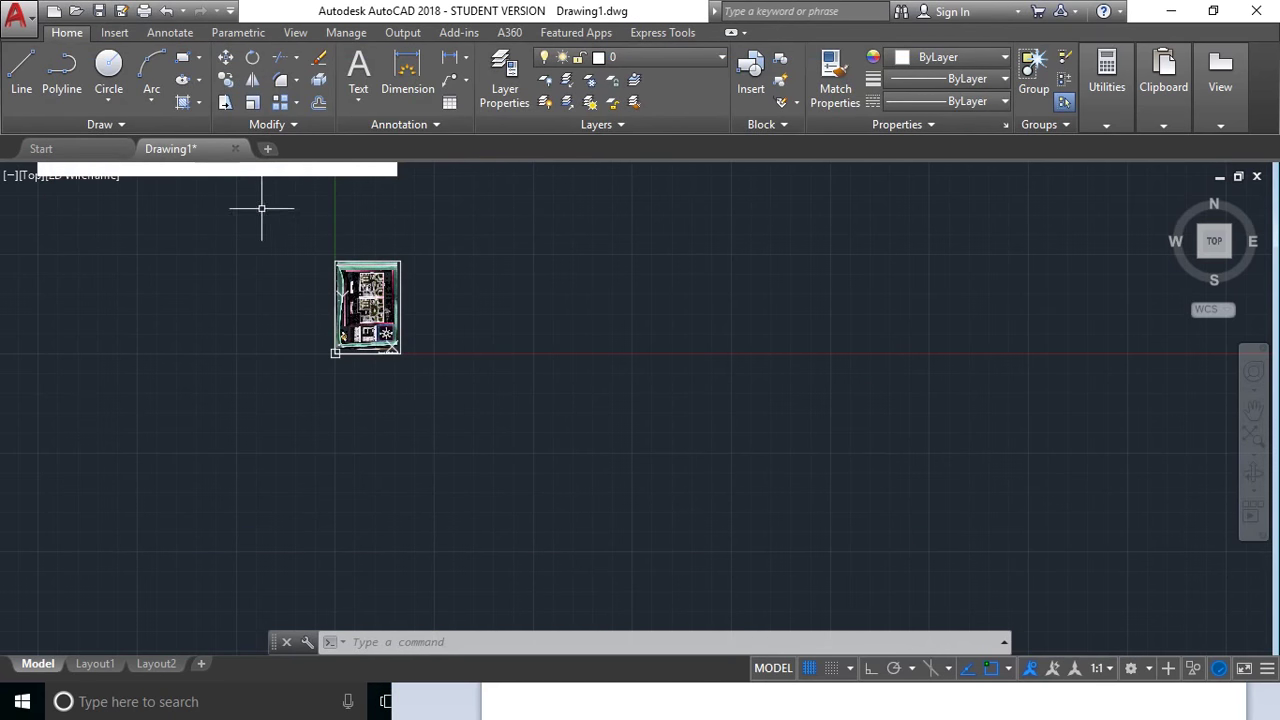
pyautogui.click(526, 710)
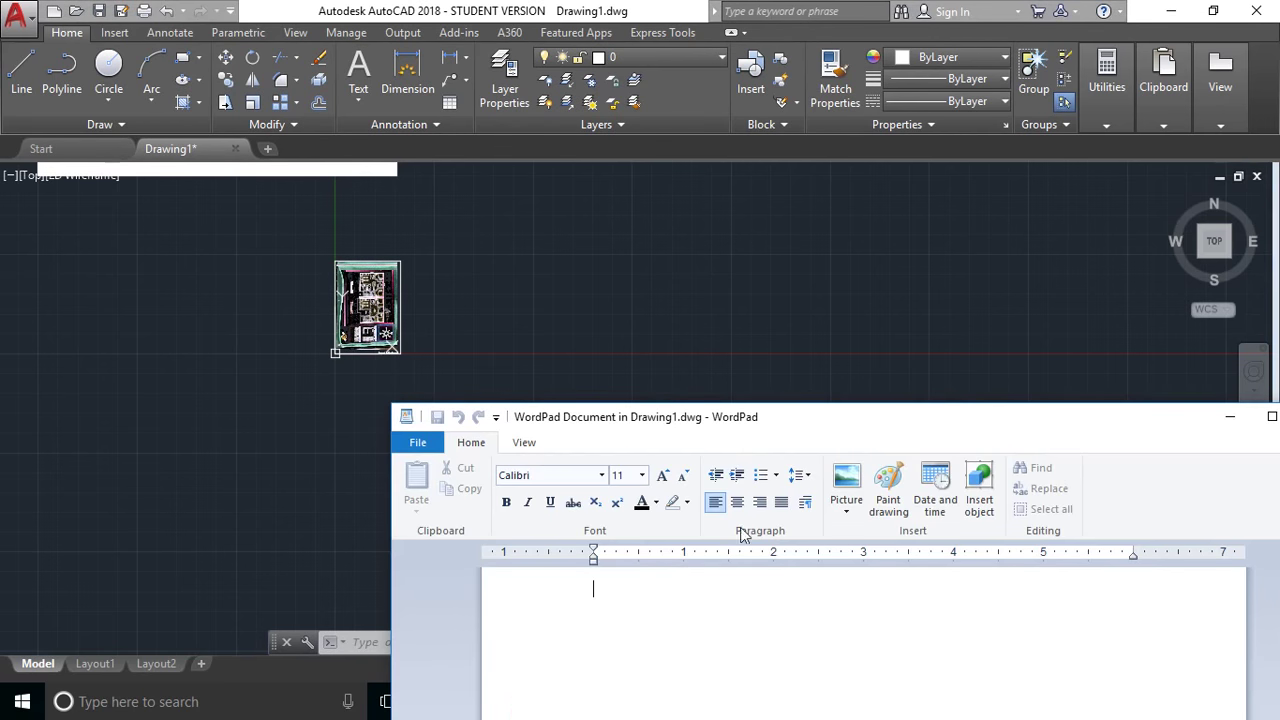
pyautogui.moveTo(791, 418); pyautogui.dragTo(757, 146)
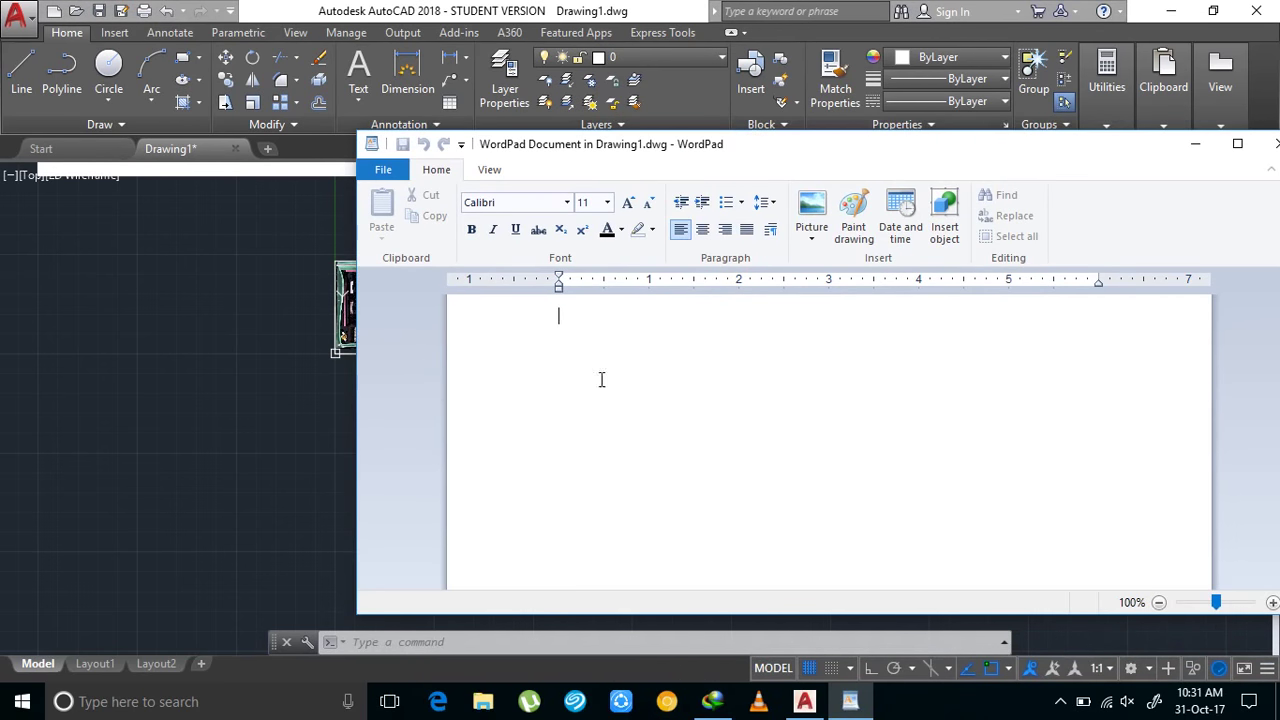
pyautogui.write('ghggj')
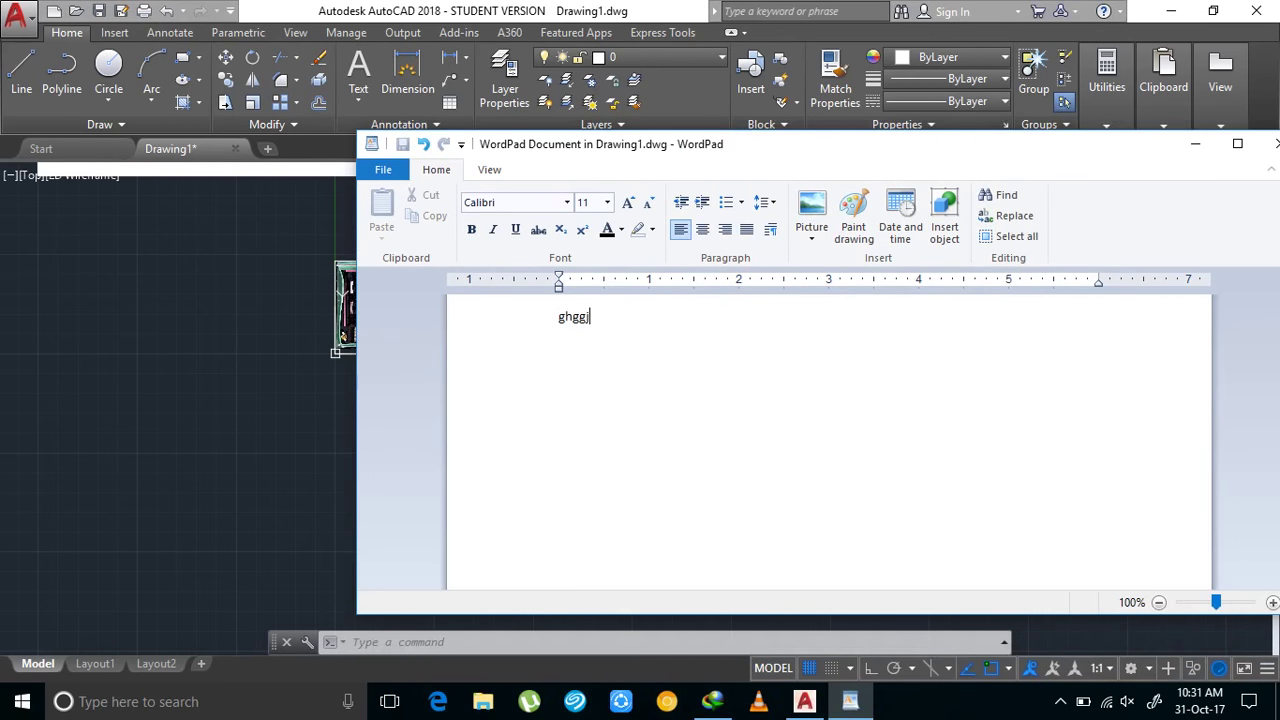
pyautogui.write('bnmbmbmbbm')
pyautogui.write('b')
pyautogui.click(1197, 143)
pyautogui.moveTo(120, 197); pyautogui.dragTo(120, 294, button='middle')
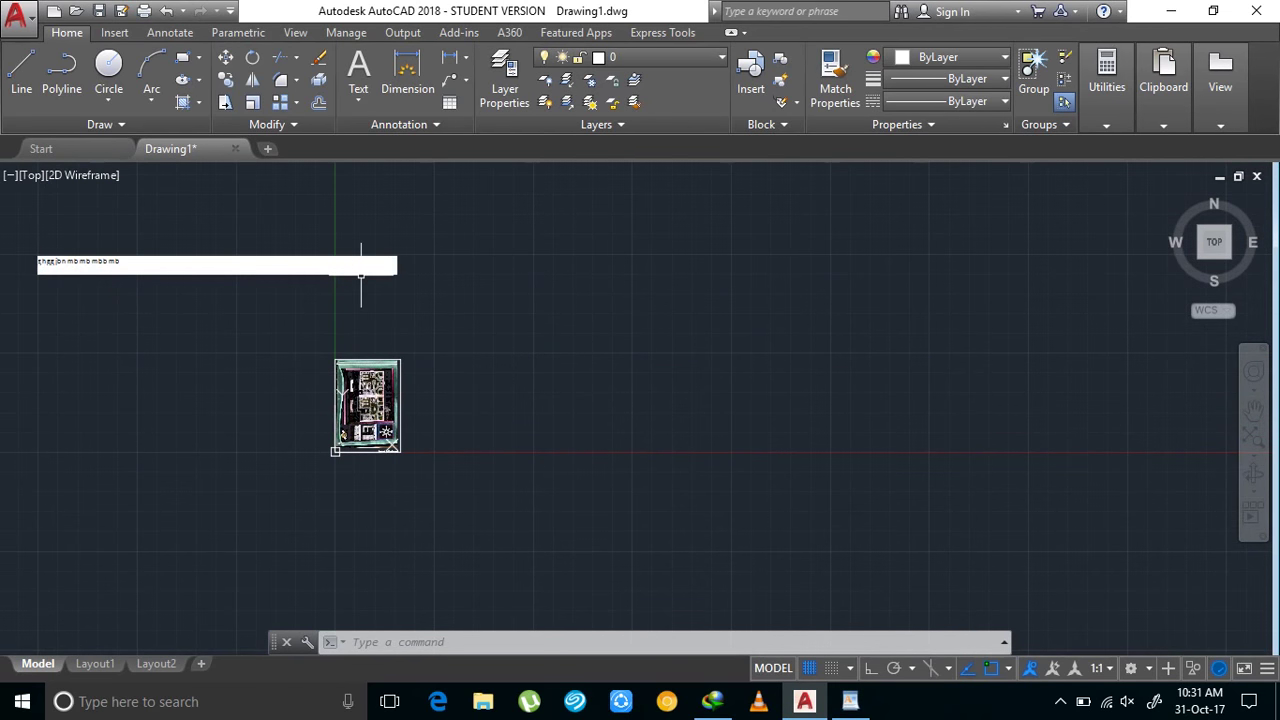
# Recentre the text box, reopen it in WordPad, and close the editor again
pyautogui.scroll(6, 94, 257)
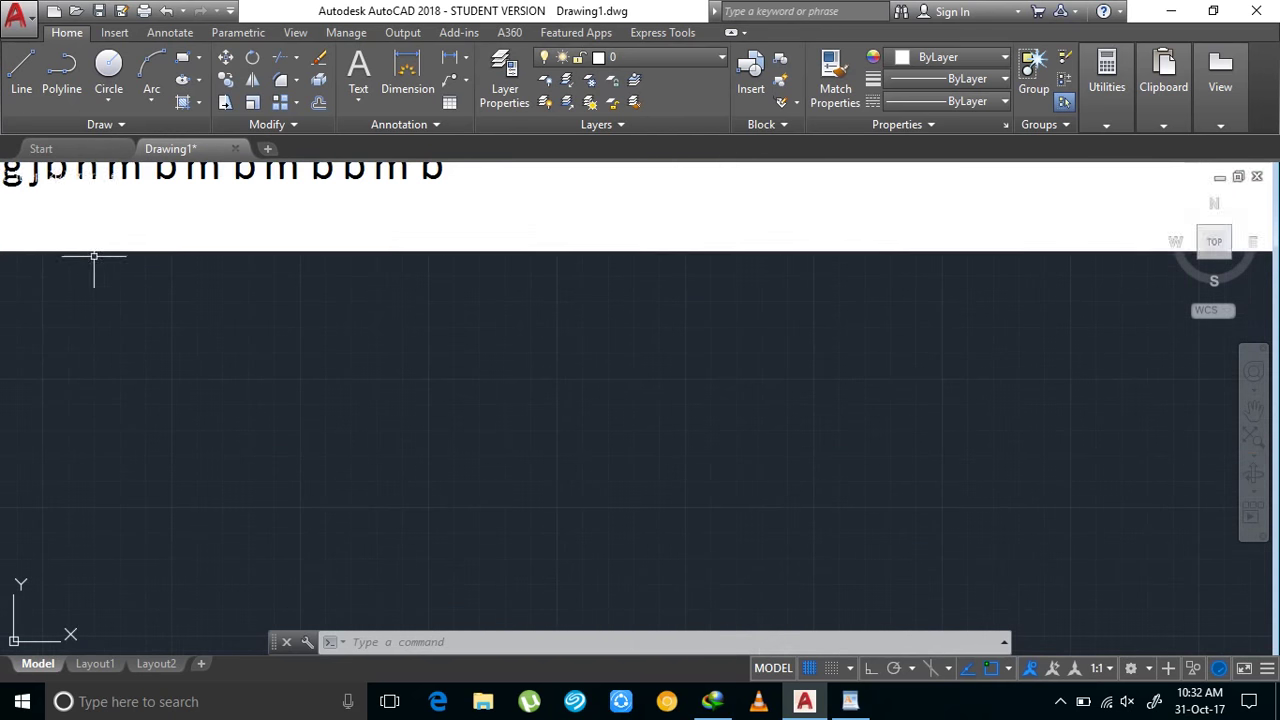
pyautogui.scroll(-3, 94, 257)
pyautogui.moveTo(143, 257); pyautogui.dragTo(260, 360, button='middle')
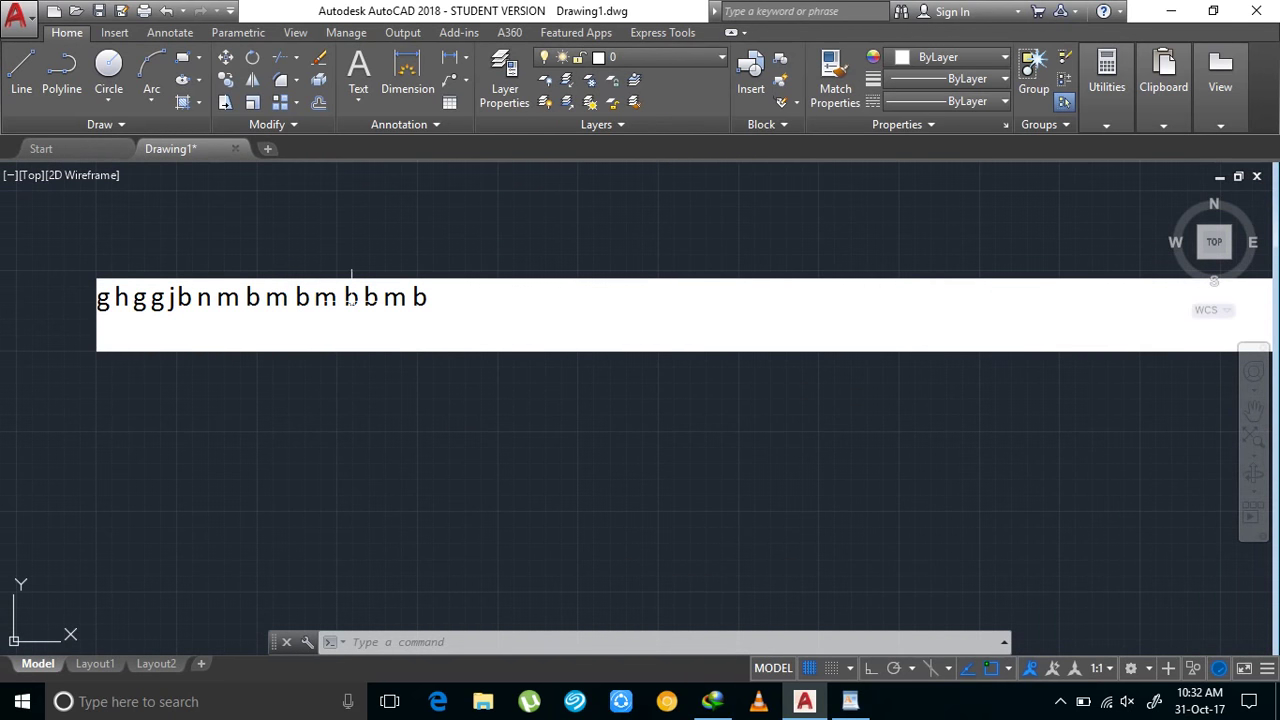
pyautogui.doubleClick(351, 297)
pyautogui.scroll(-3, 760, 450)
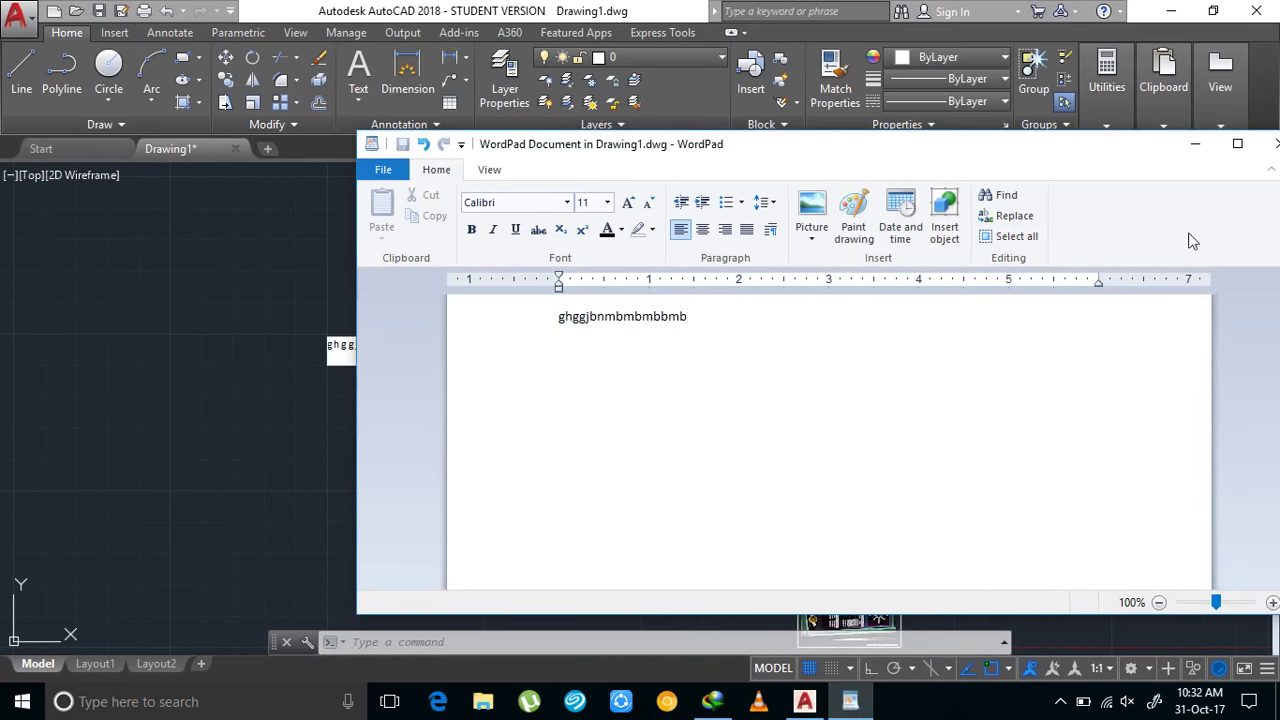
pyautogui.click(1276, 144)
# Select the embedded text box and drag it down onto the top of the floor plan
pyautogui.scroll(4, 470, 355)
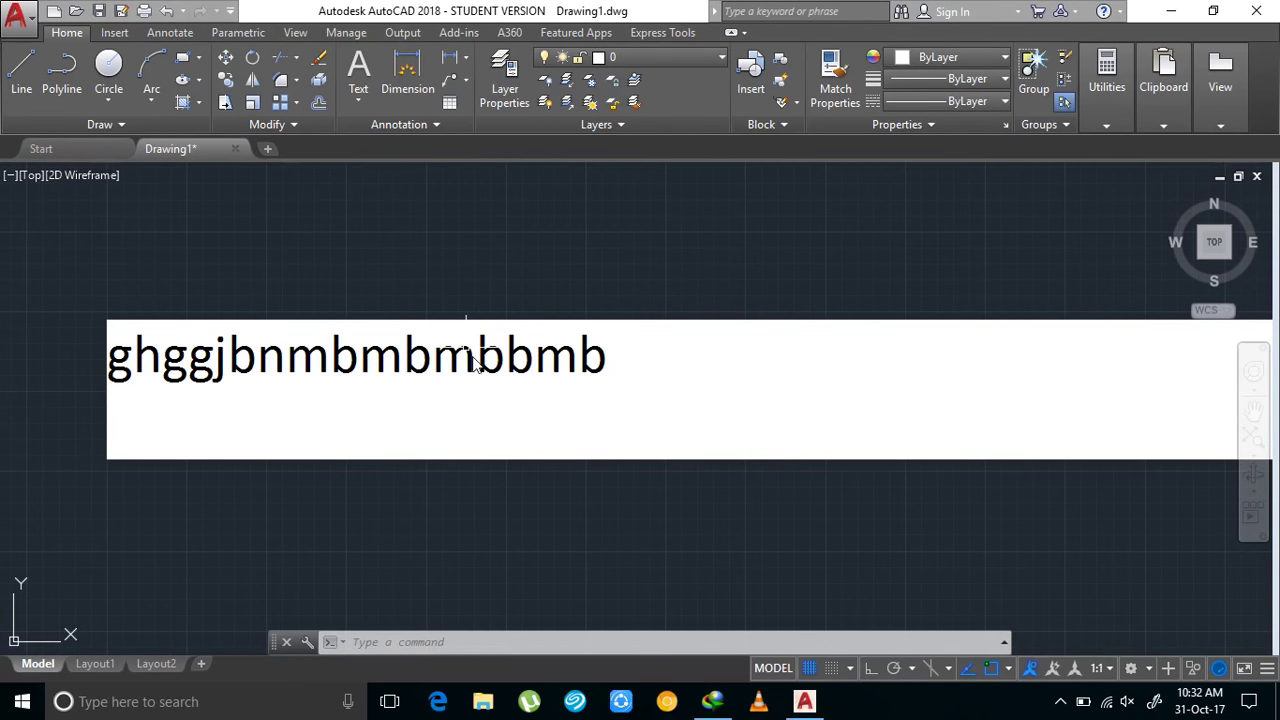
pyautogui.scroll(-2, 476, 360)
pyautogui.scroll(-2, 520, 350)
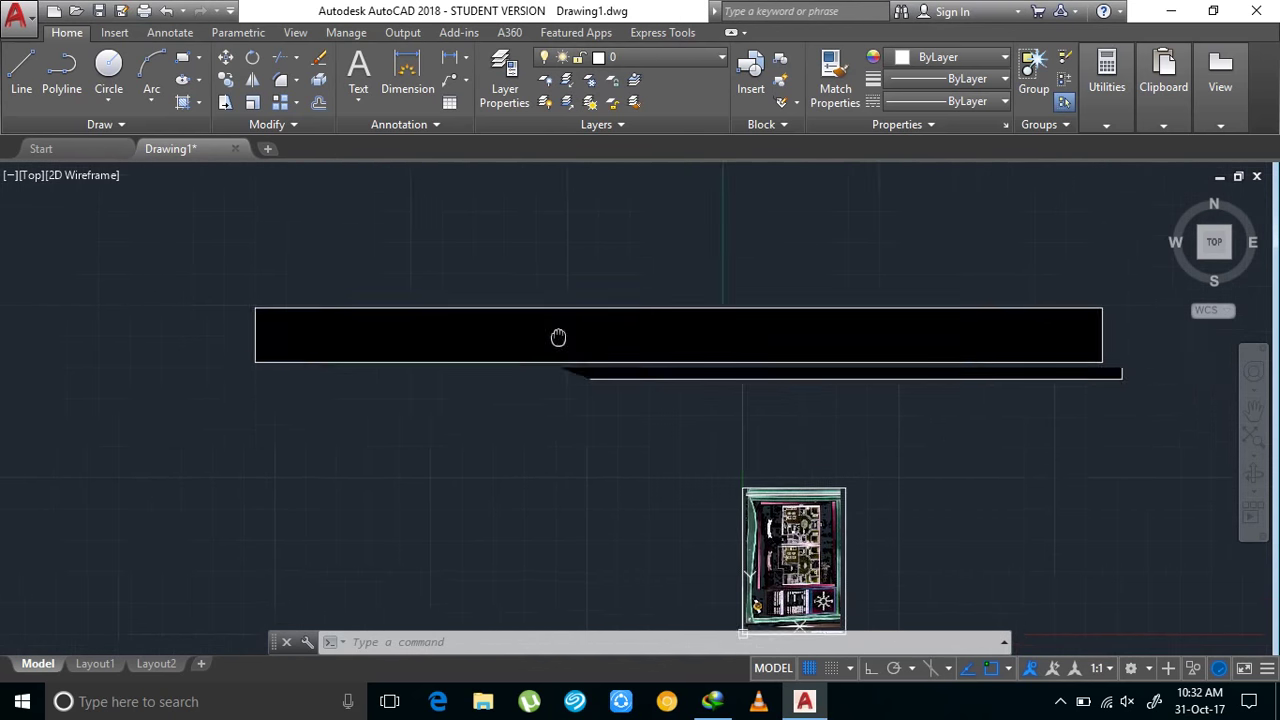
pyautogui.moveTo(567, 325); pyautogui.dragTo(446, 270, button='middle')
pyautogui.click(434, 297)
pyautogui.click(434, 297)
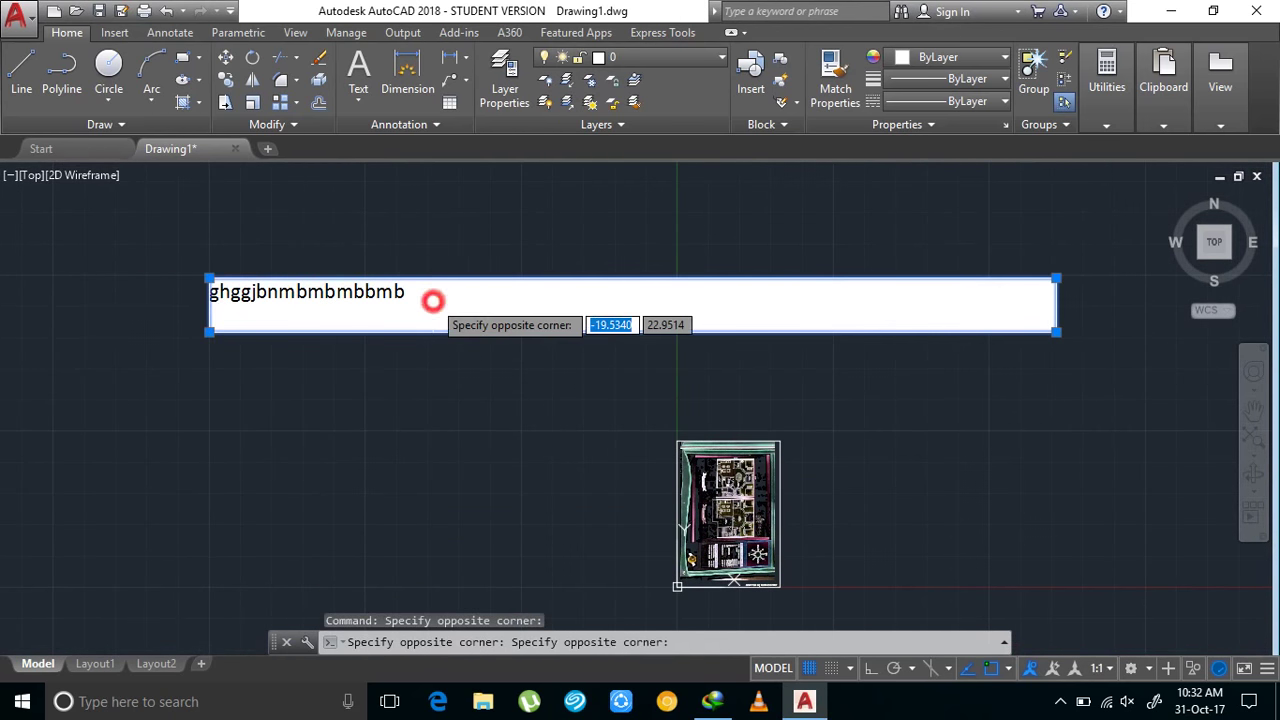
pyautogui.click(434, 298)
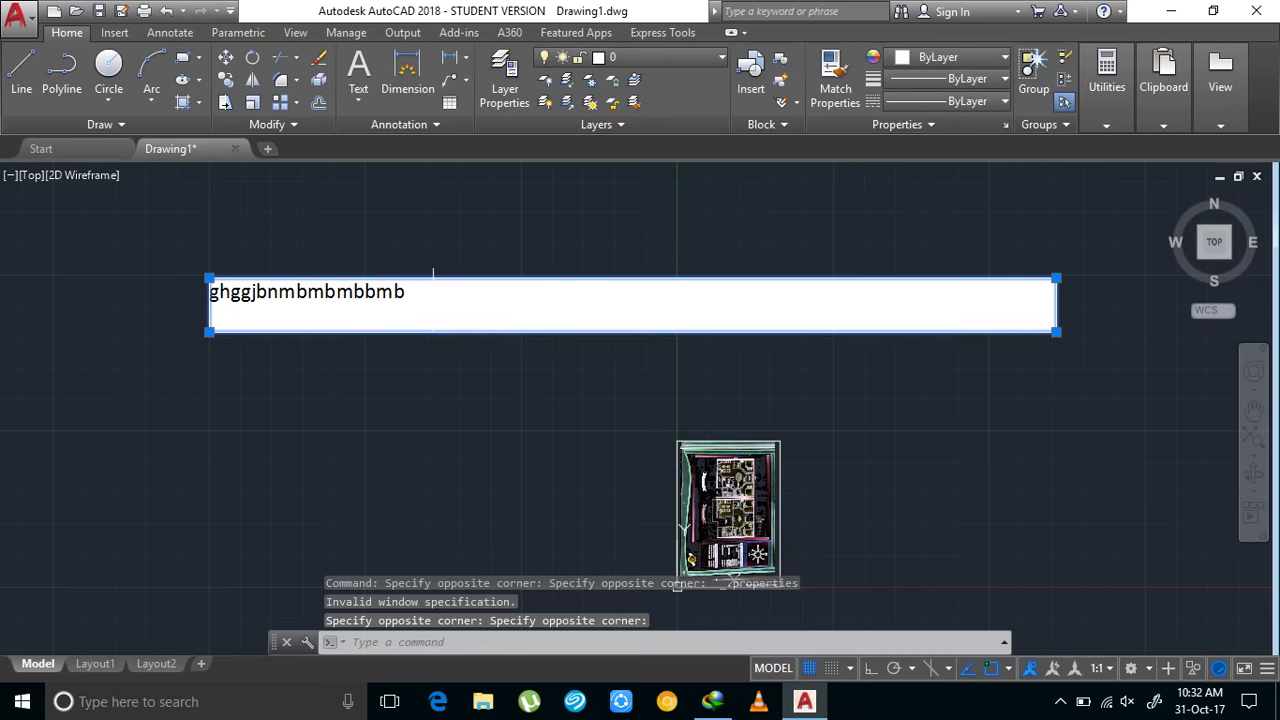
pyautogui.moveTo(433, 274); pyautogui.dragTo(735, 382)
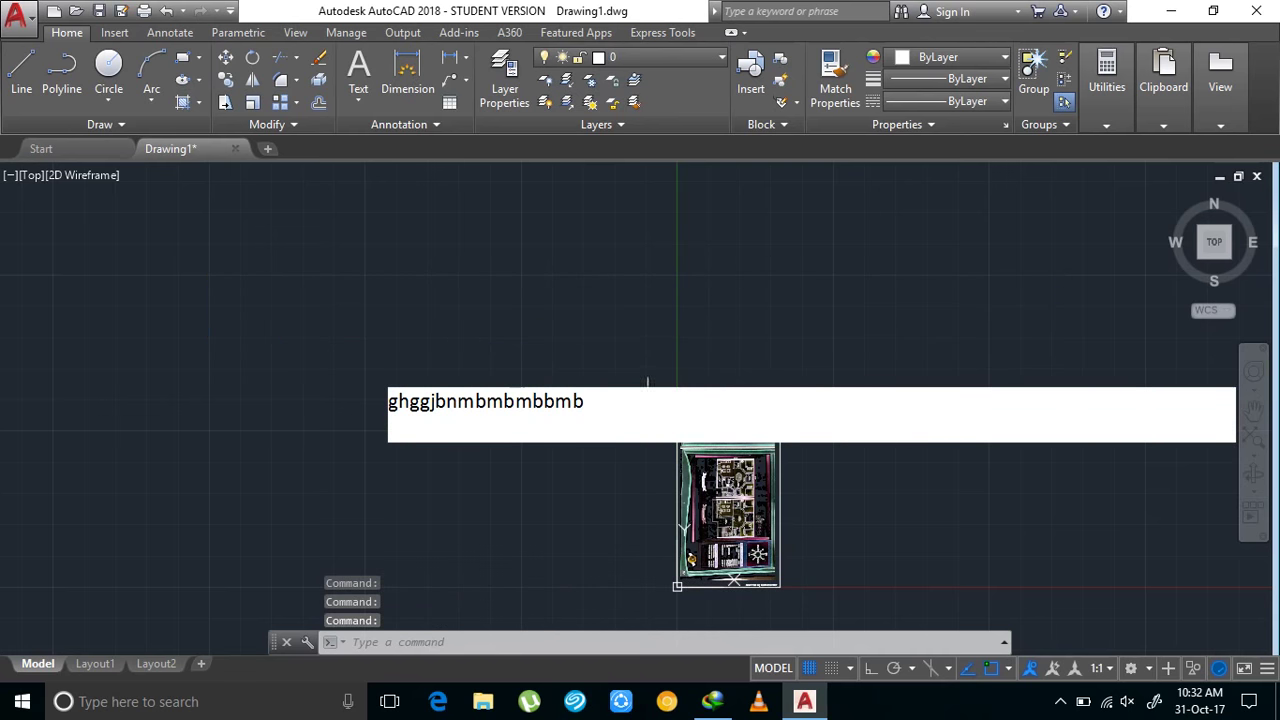
# Reopen the embedded text in WordPad, close it, and reframe the view around the box
pyautogui.doubleClick(646, 406)
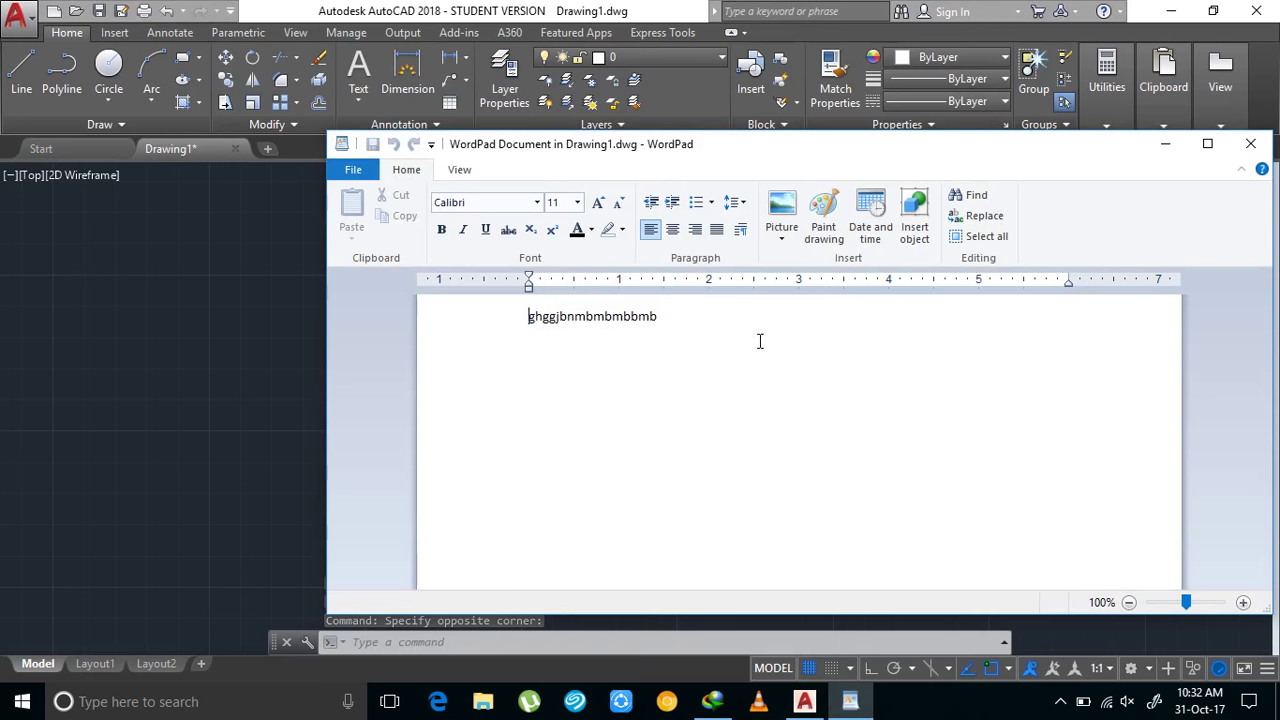
pyautogui.click(1250, 143)
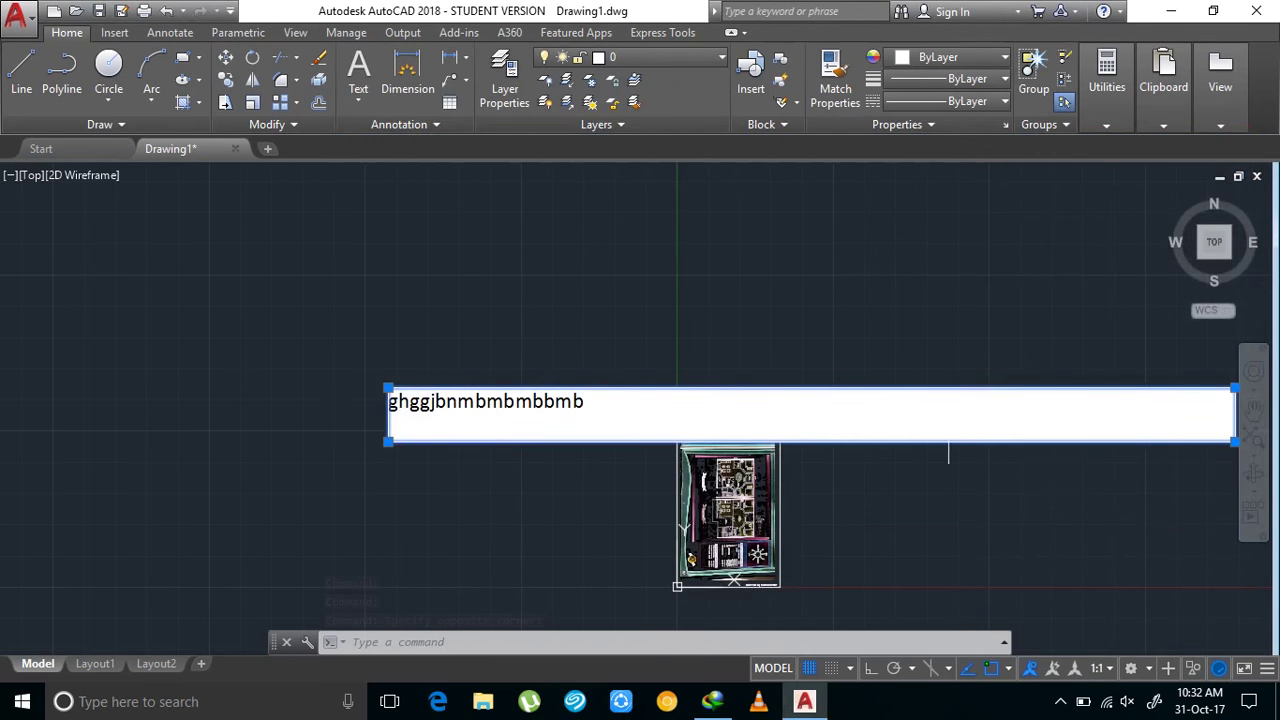
pyautogui.scroll(-4, 1000, 410)
pyautogui.moveTo(1029, 429); pyautogui.dragTo(829, 386, button='middle')
pyautogui.scroll(2, 818, 381)
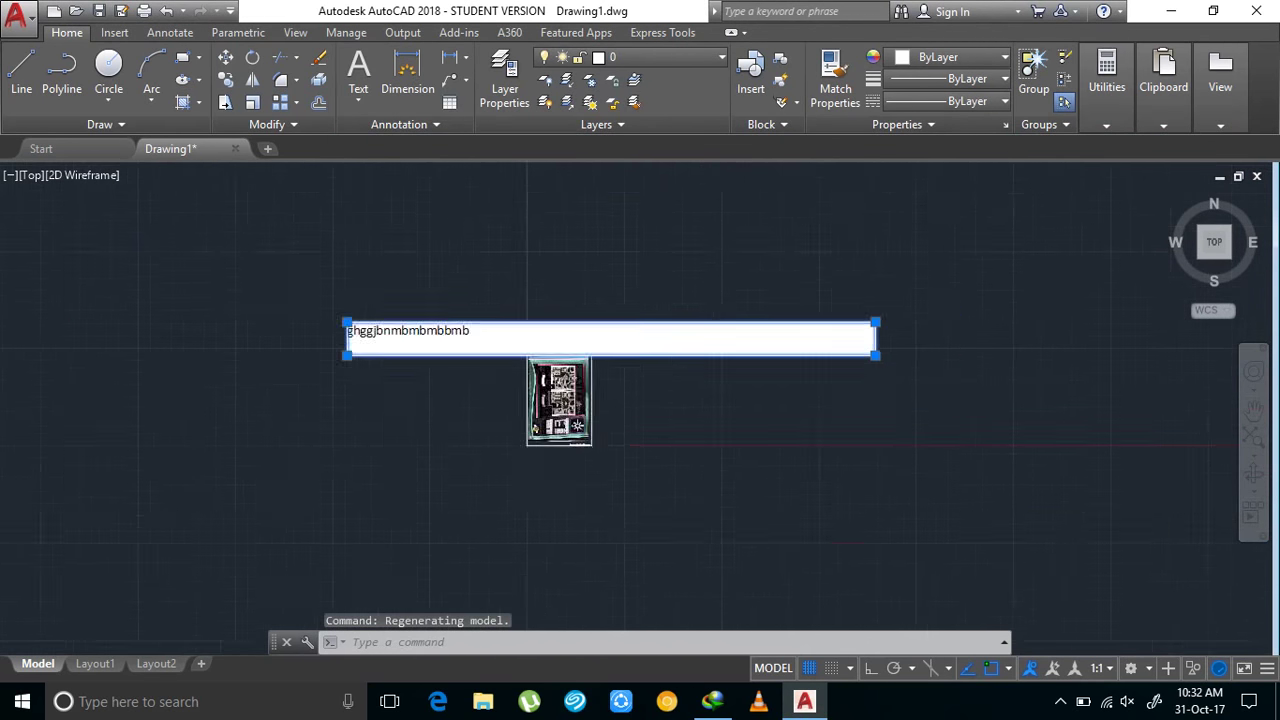
pyautogui.scroll(2, 790, 350)
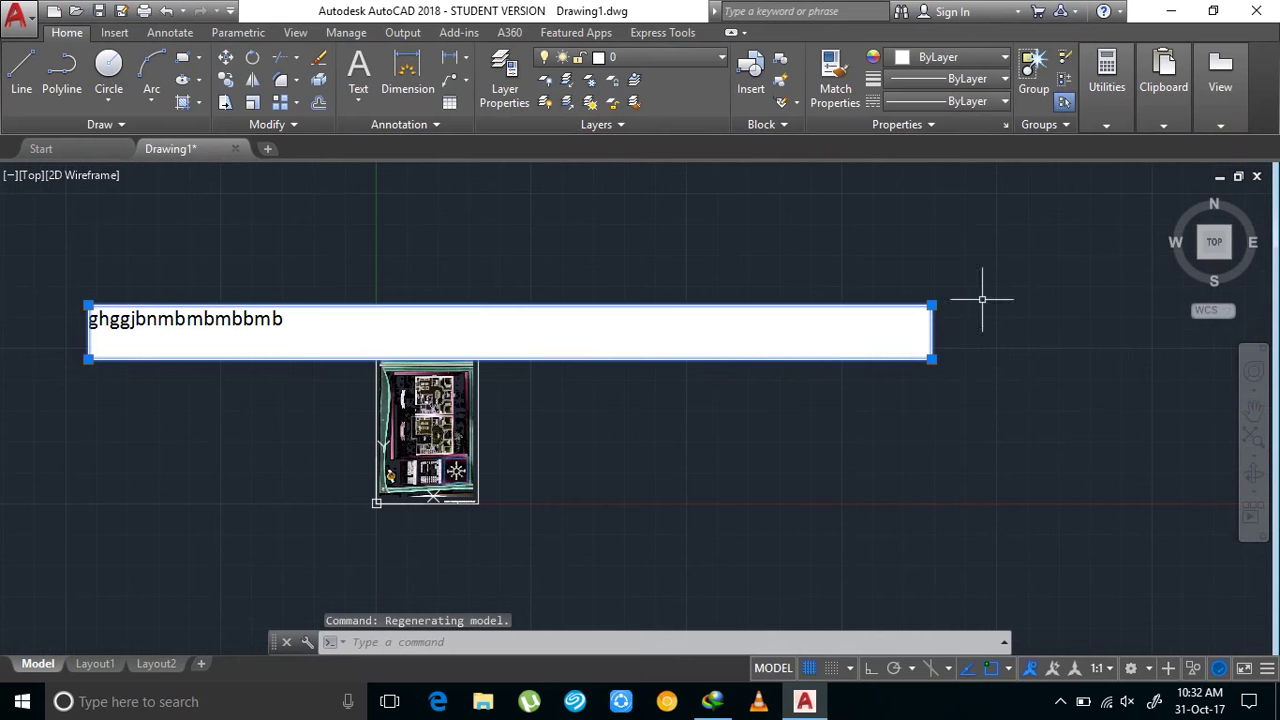
# Stretch the text box from its top-right grip so it is far wider than the floor plan
pyautogui.click(932, 303)
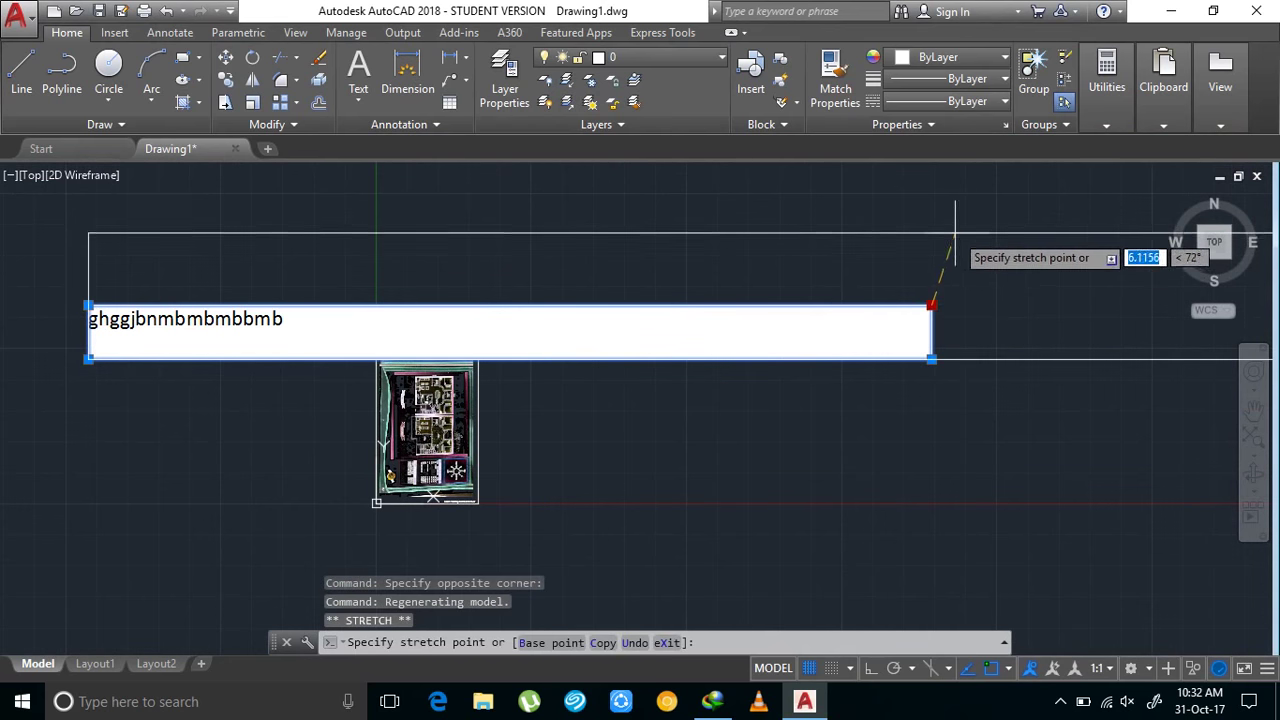
pyautogui.scroll(-3, 920, 458)
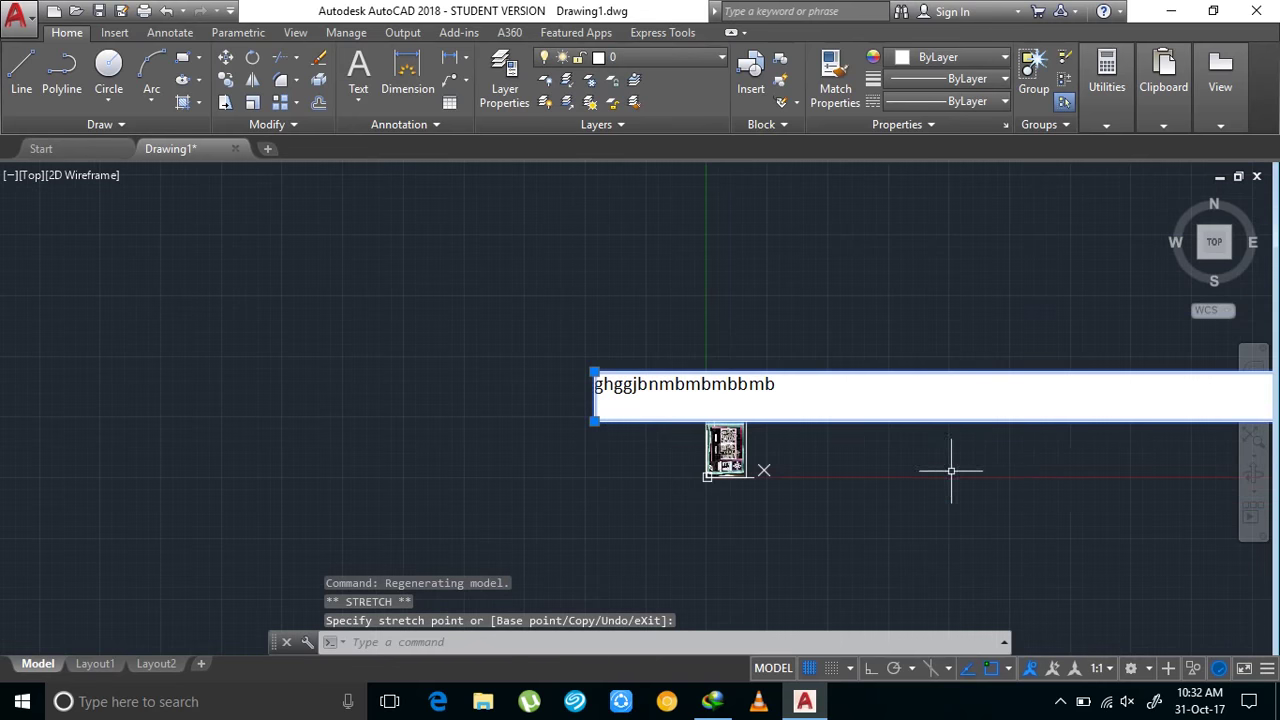
pyautogui.moveTo(989, 459); pyautogui.dragTo(614, 409, button='middle')
pyautogui.press('Escape')
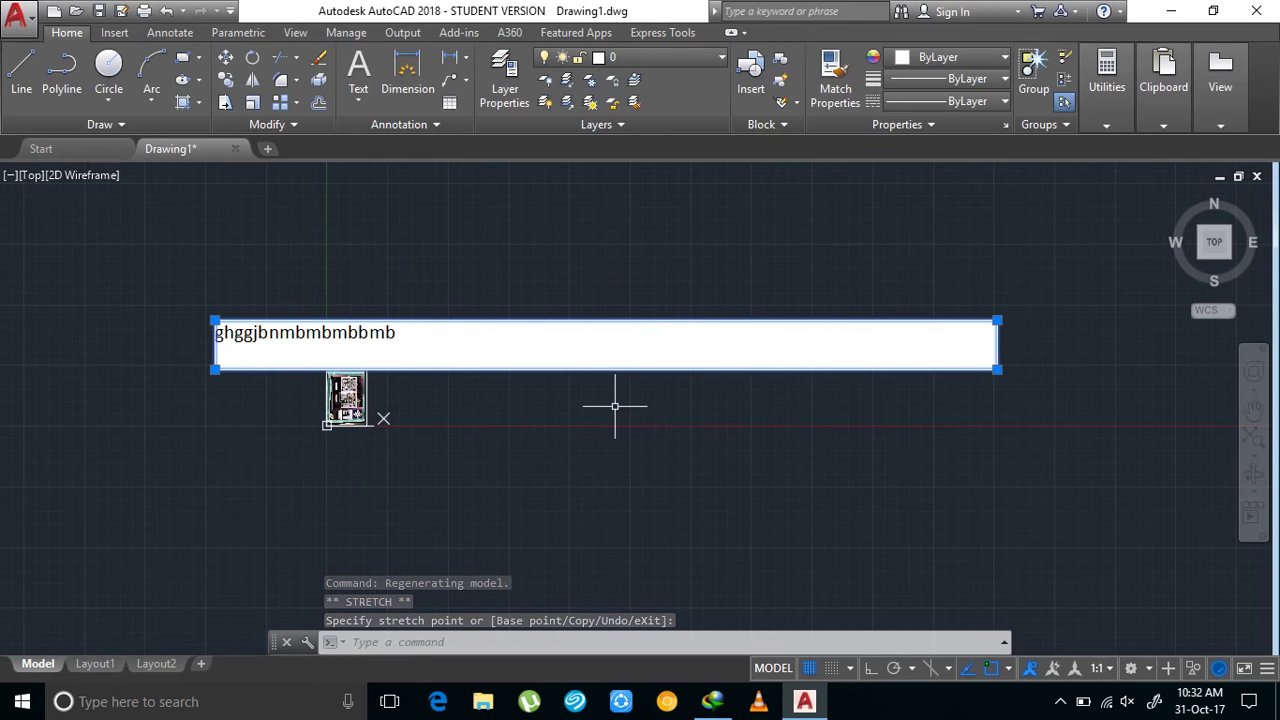
pyautogui.press('Escape')
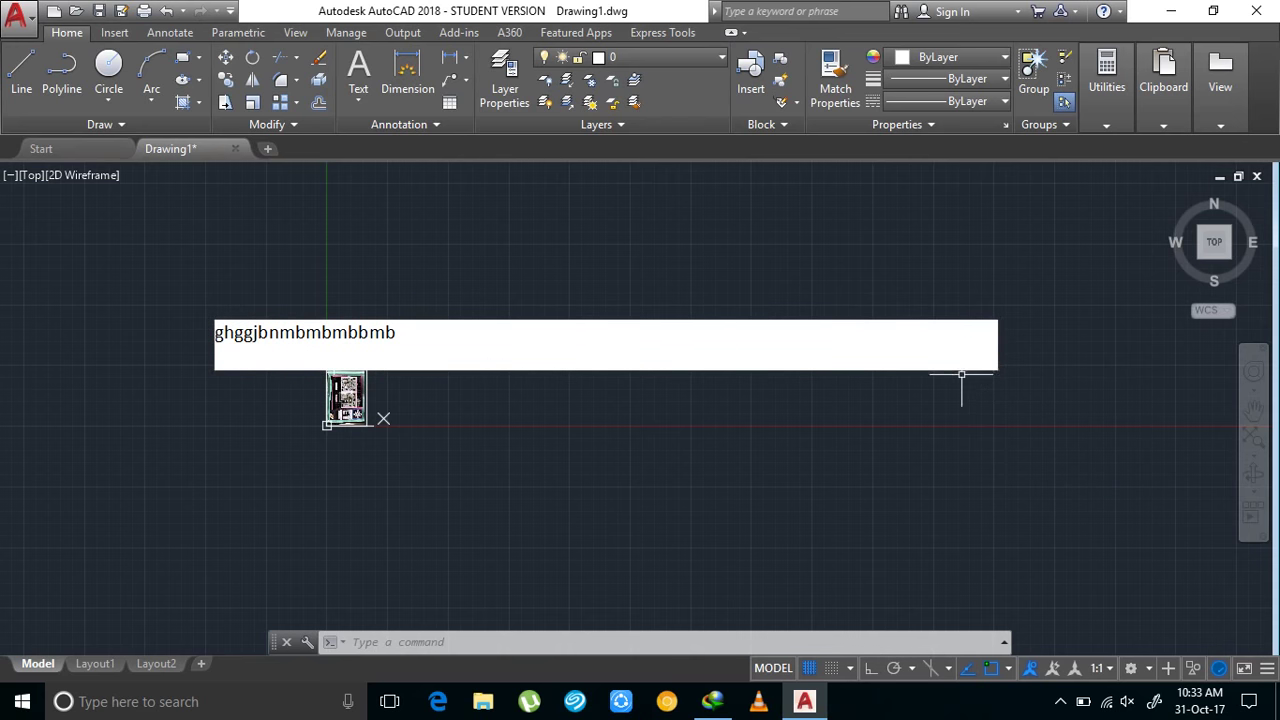
# Window-select the embedded text box and delete it
pyautogui.scroll(-2, 963, 377)
pyautogui.moveTo(986, 429); pyautogui.dragTo(867, 293, button='middle')
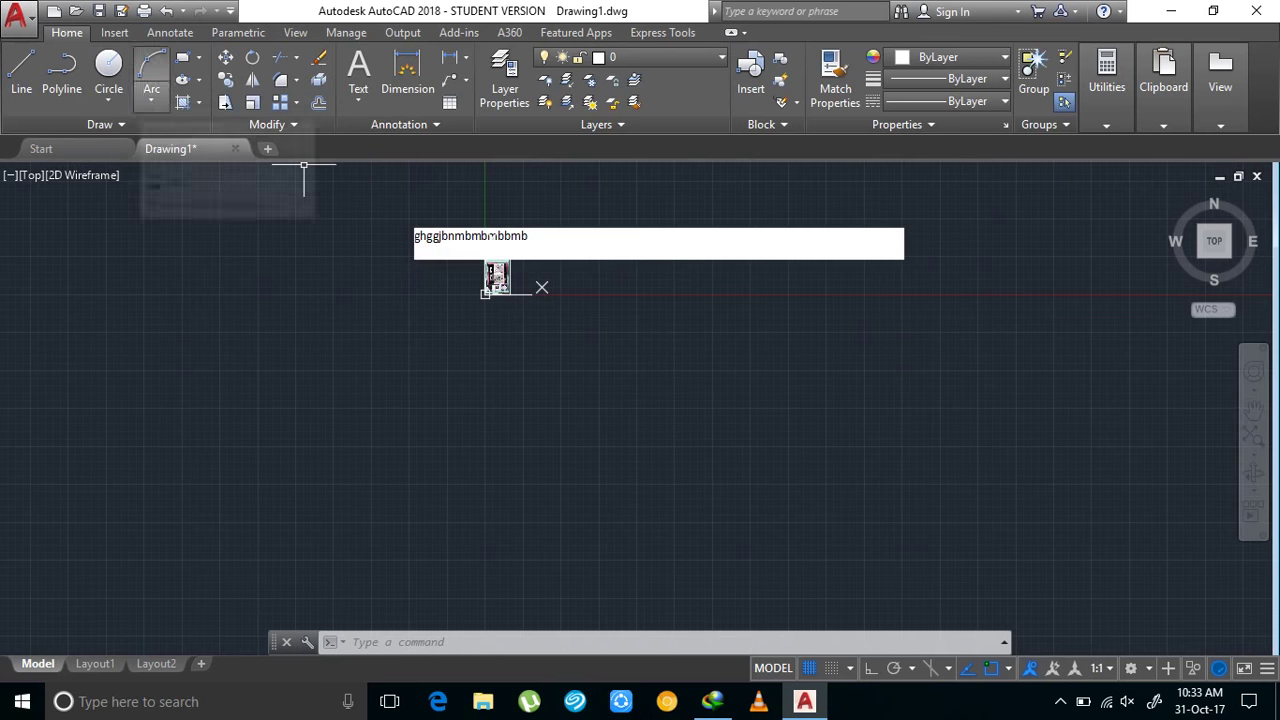
pyautogui.click(617, 249)
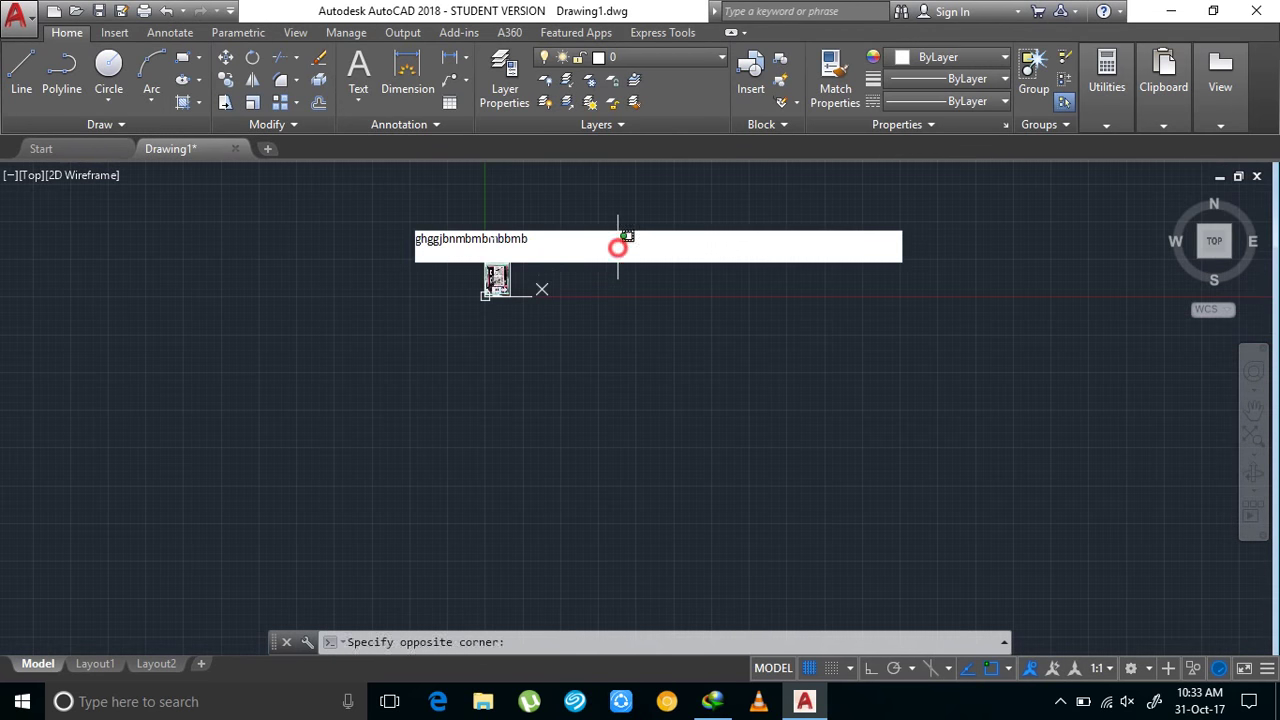
pyautogui.click(812, 255)
pyautogui.press('Delete')
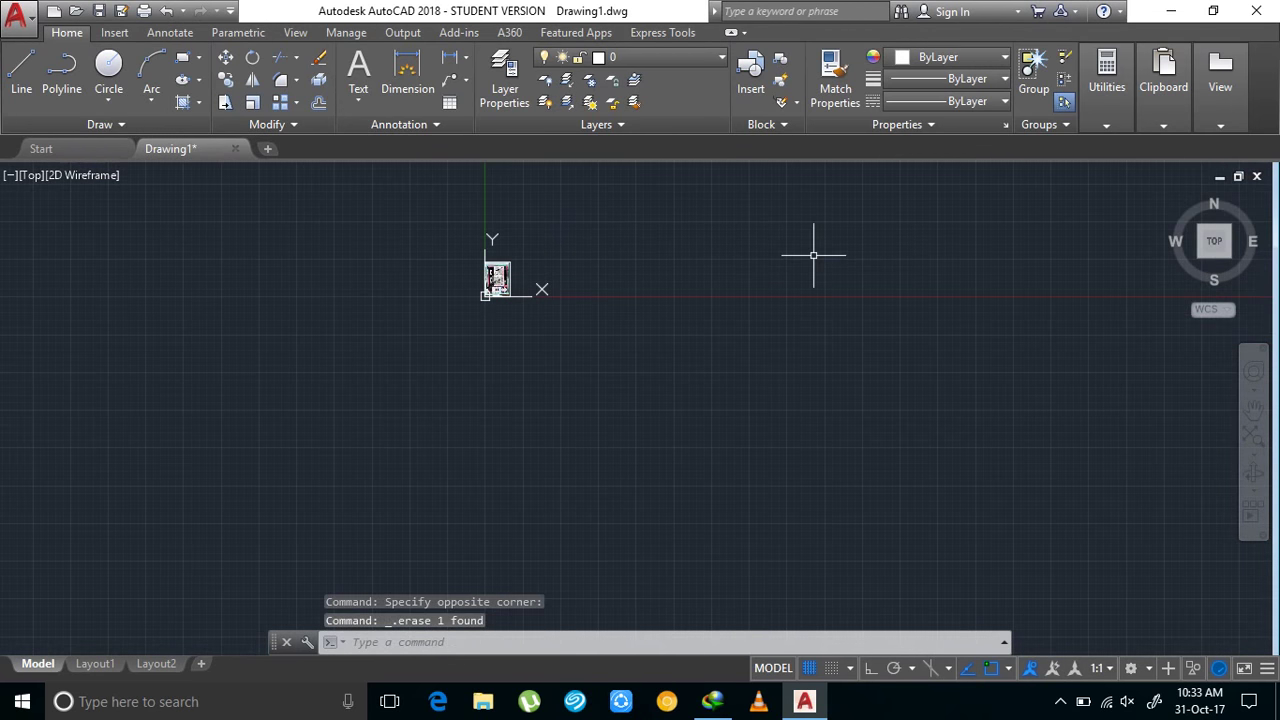
# Zoom and pan so the scanned floor plan sits in the centre of the view
pyautogui.scroll(4, 417, 309)
pyautogui.scroll(2, 754, 248)
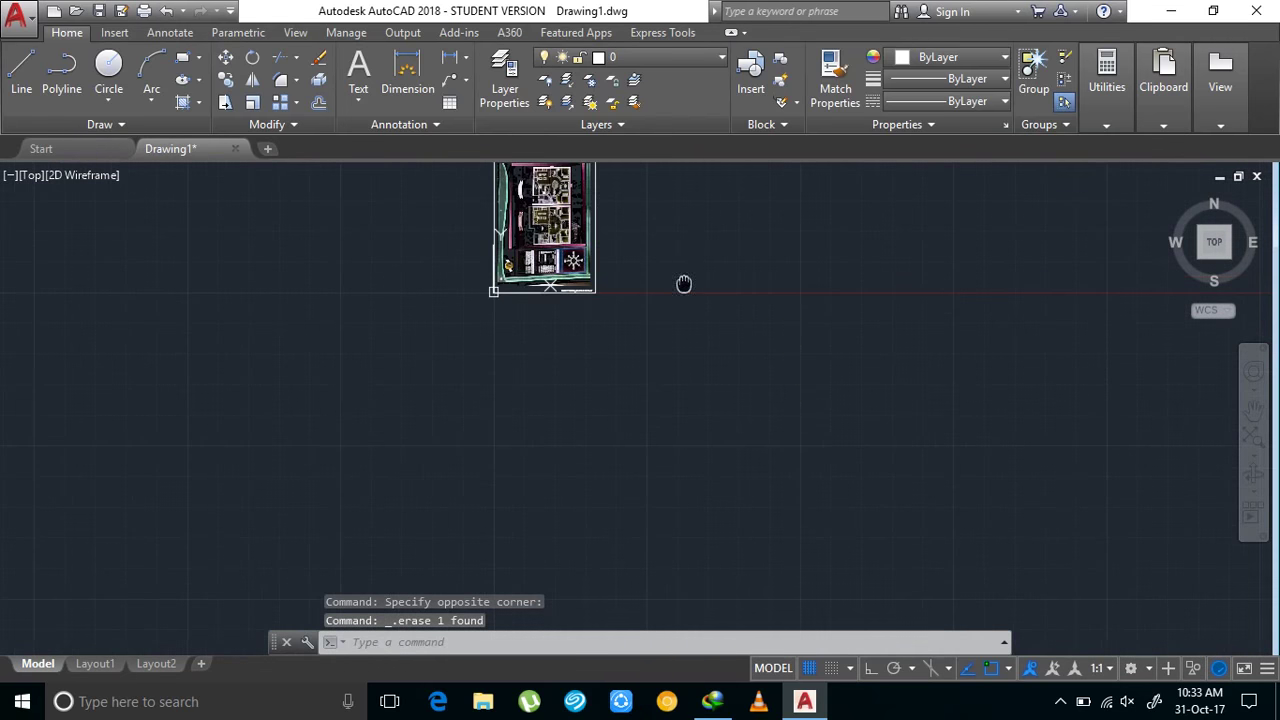
pyautogui.moveTo(683, 284); pyautogui.dragTo(694, 455, button='middle')
pyautogui.scroll(4, 706, 394)
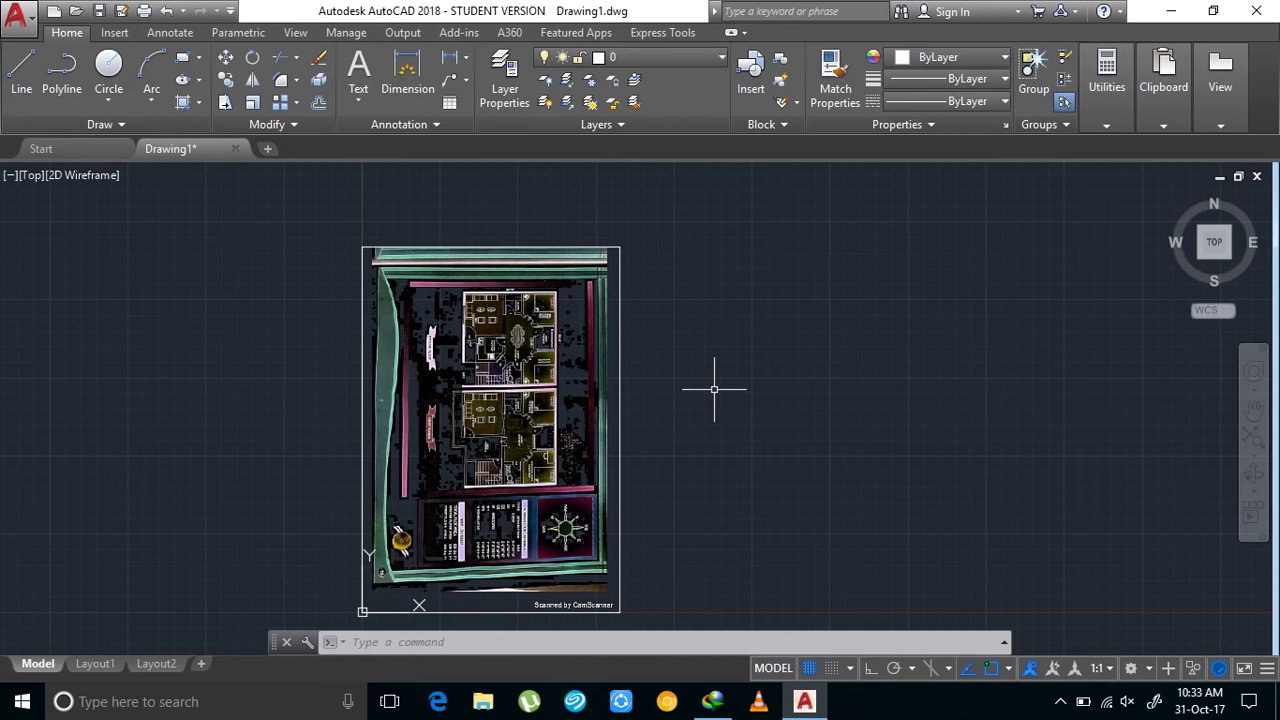
# Start the HYPERLINK command from the command line
pyautogui.click(545, 643)
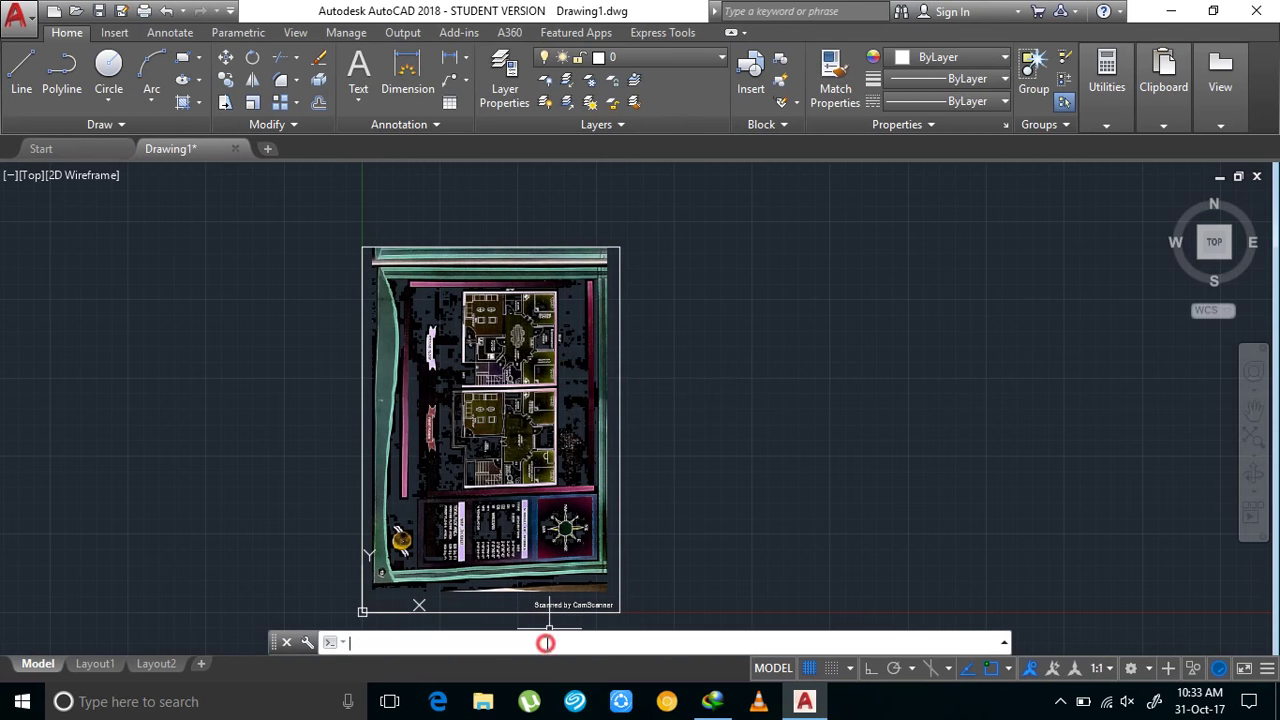
pyautogui.write('hyp')
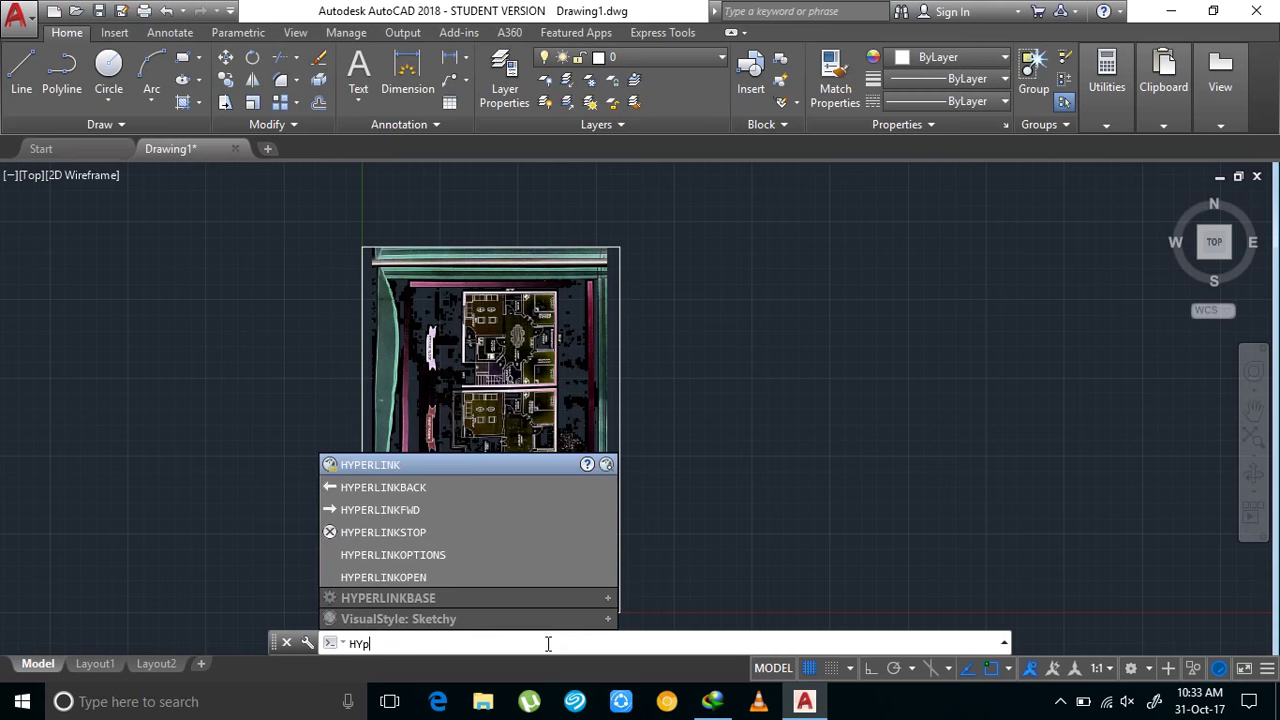
pyautogui.write('er')
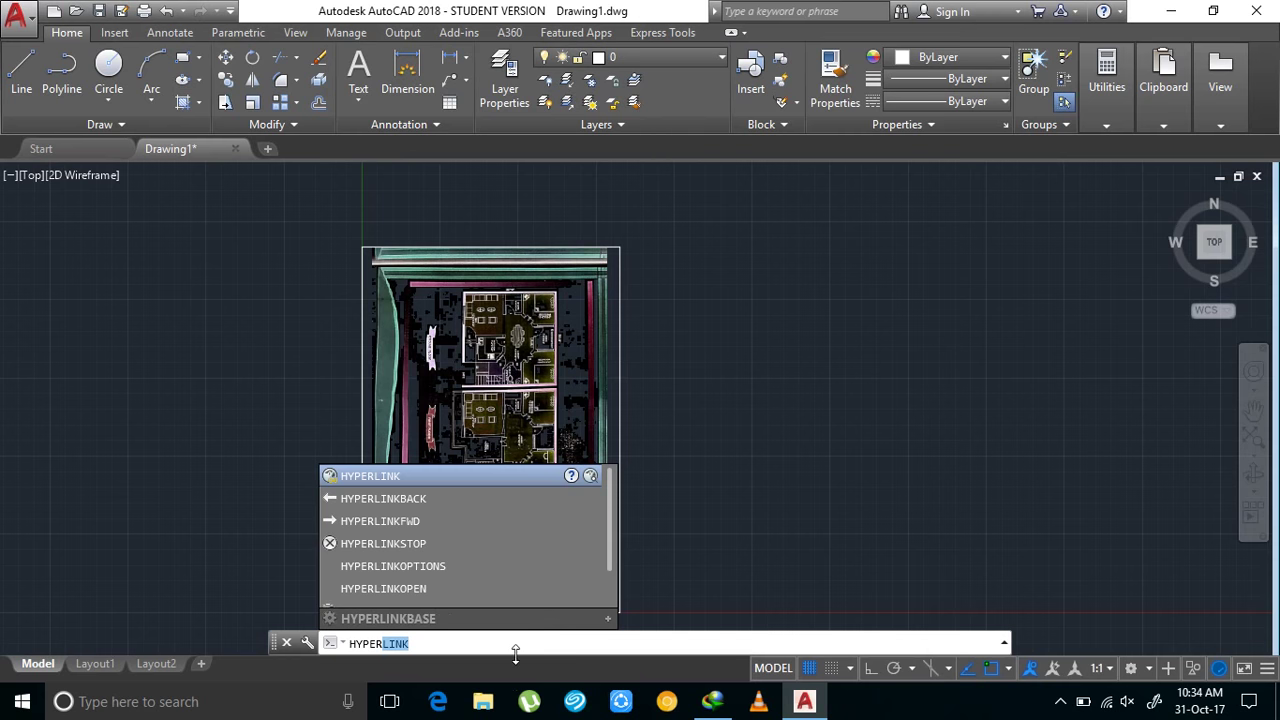
pyautogui.click(516, 645)
pyautogui.press('Escape')
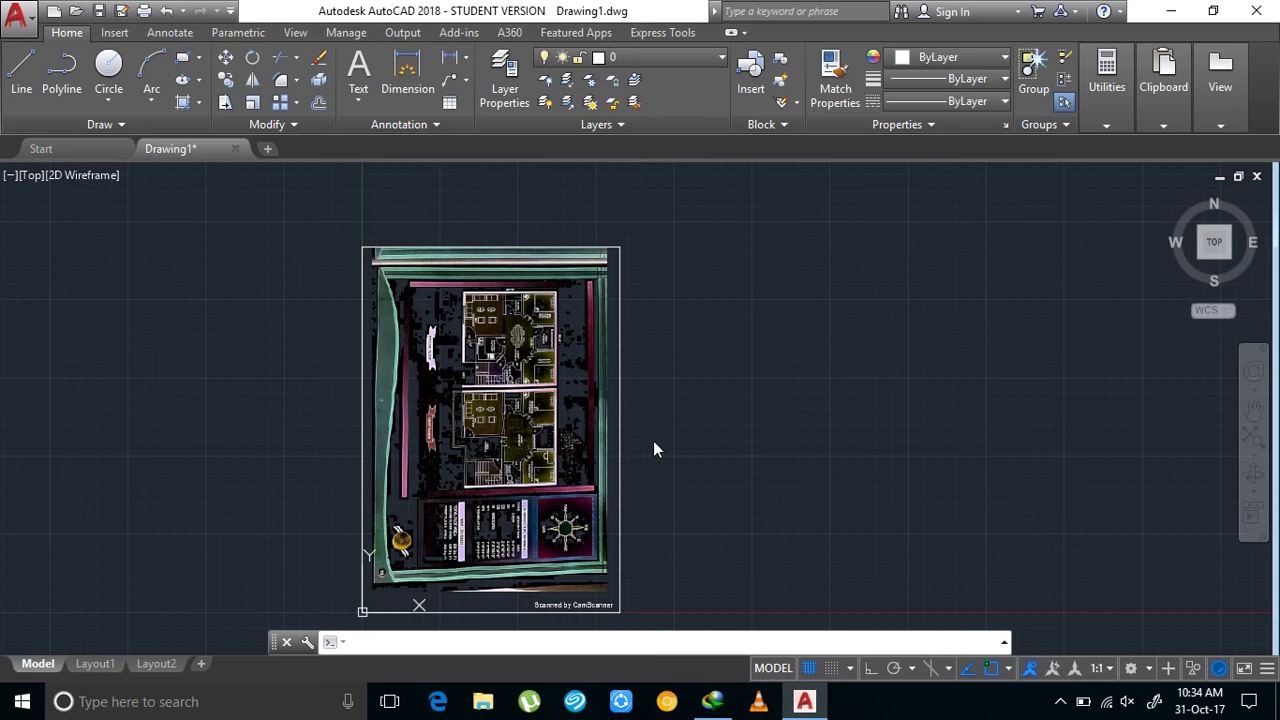
pyautogui.scroll(-2, 654, 444)
pyautogui.press('Return')
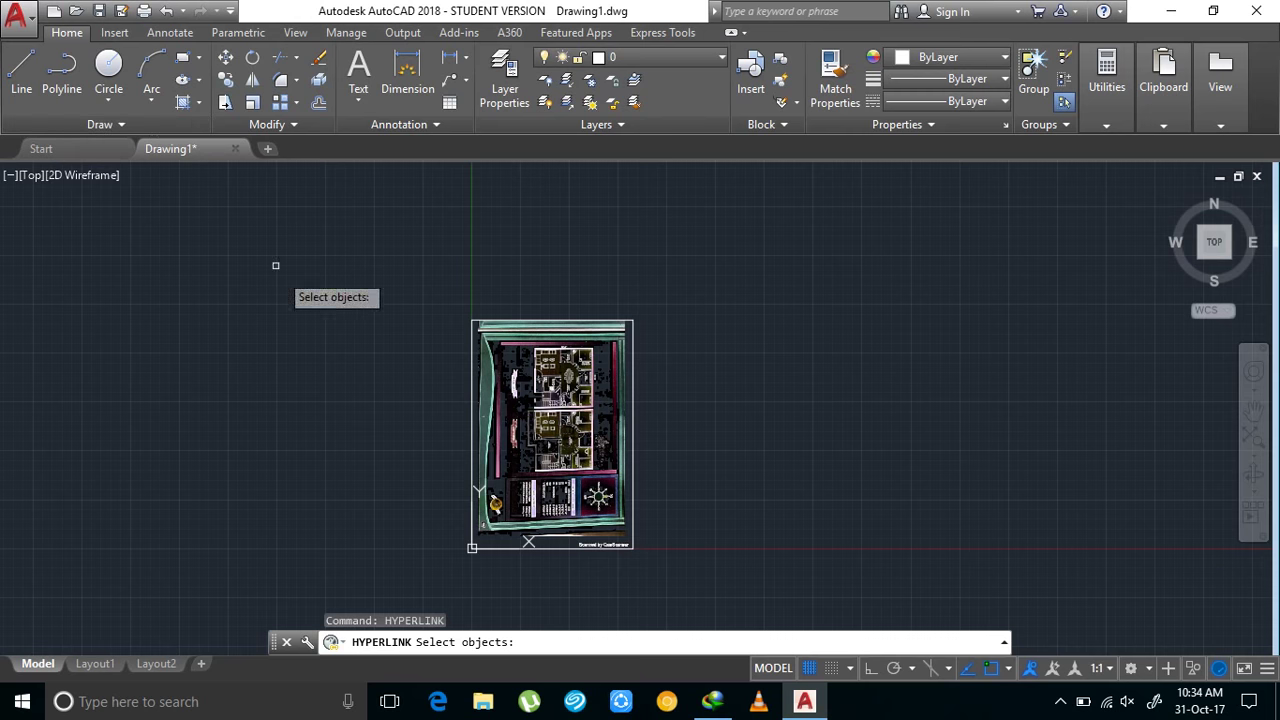
# Pick the floor-plan underlay and attach a hyperlink named 'google' to it
pyautogui.click(636, 547)
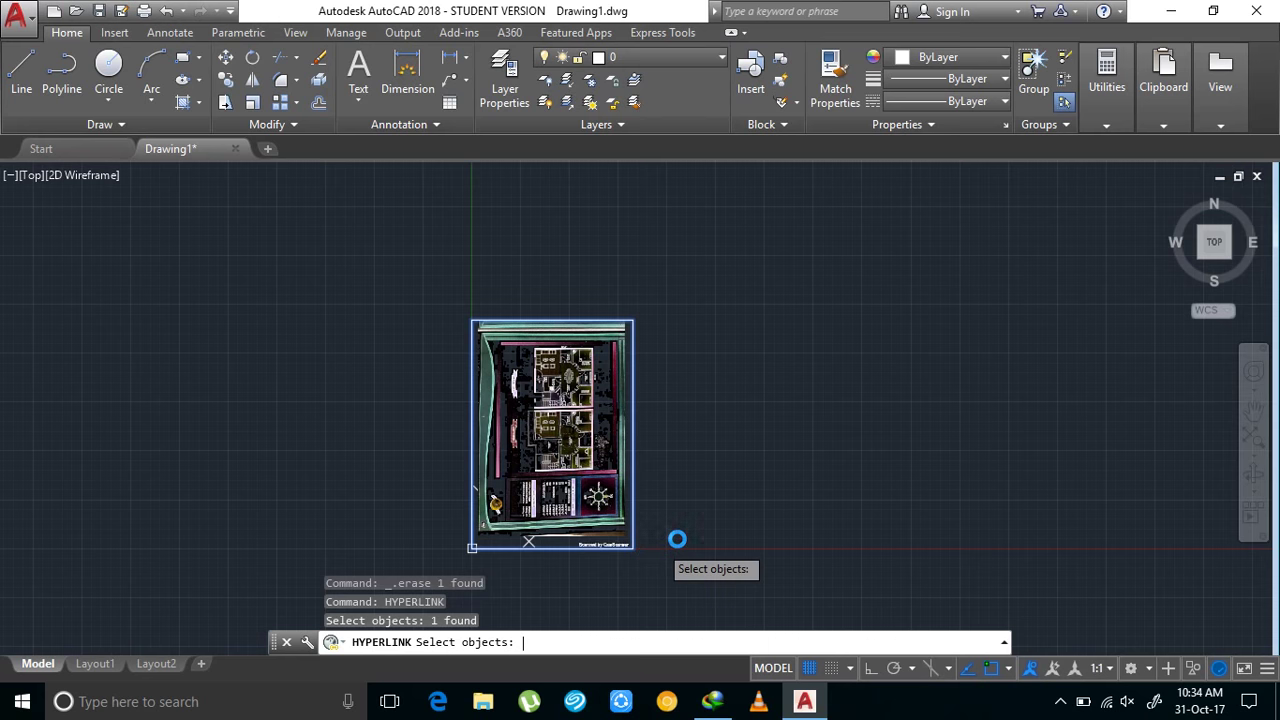
pyautogui.press('Return')
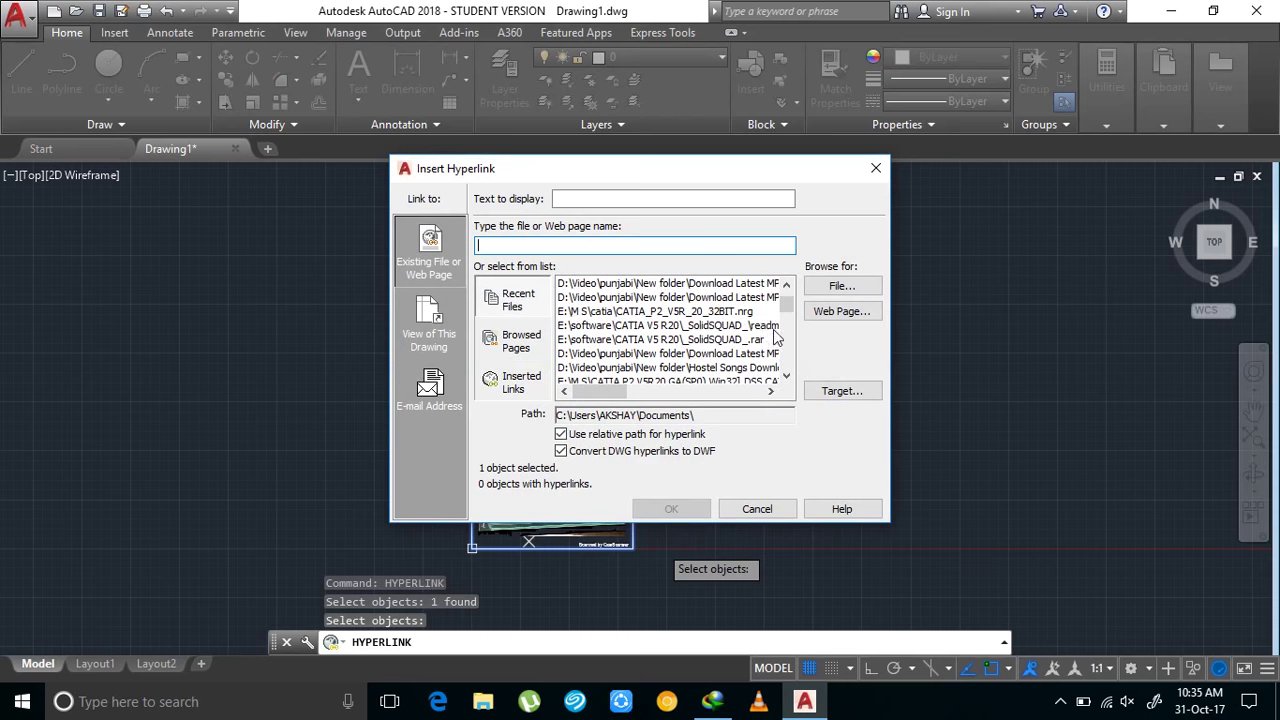
pyautogui.scroll(-2, 777, 360)
pyautogui.scroll(2, 655, 355)
pyautogui.scroll(1, 655, 350)
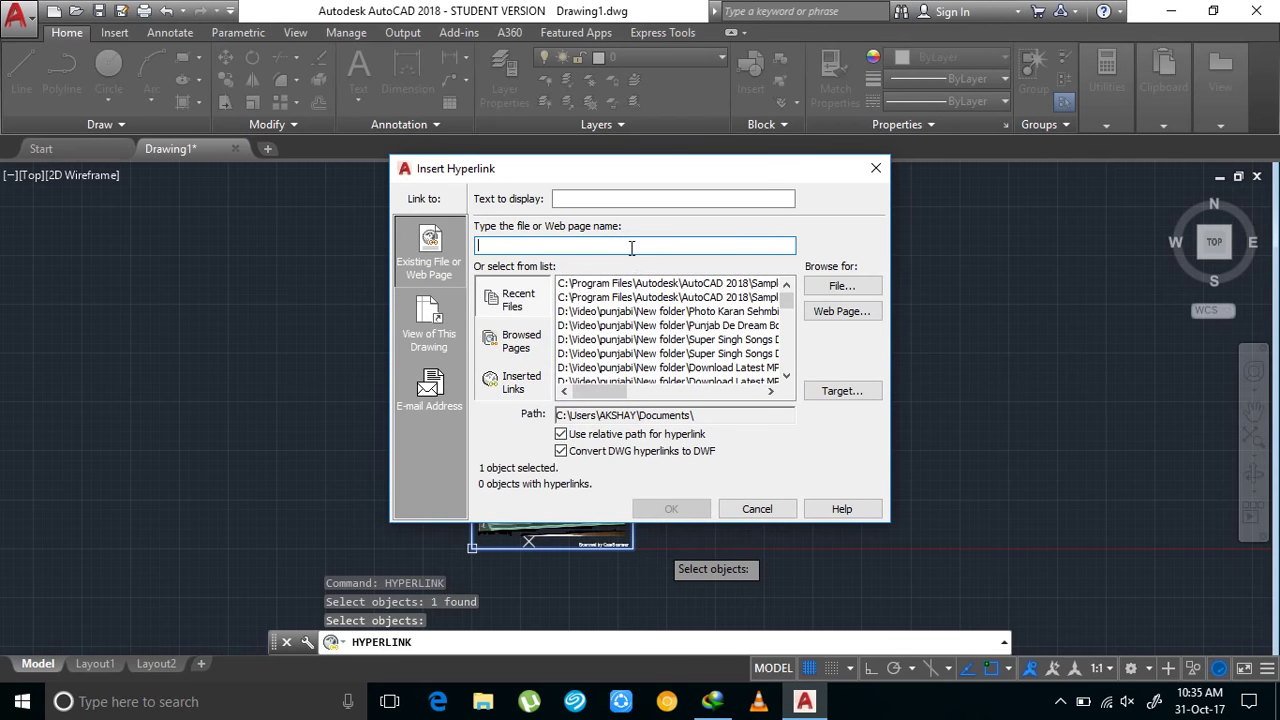
pyautogui.write('goog')
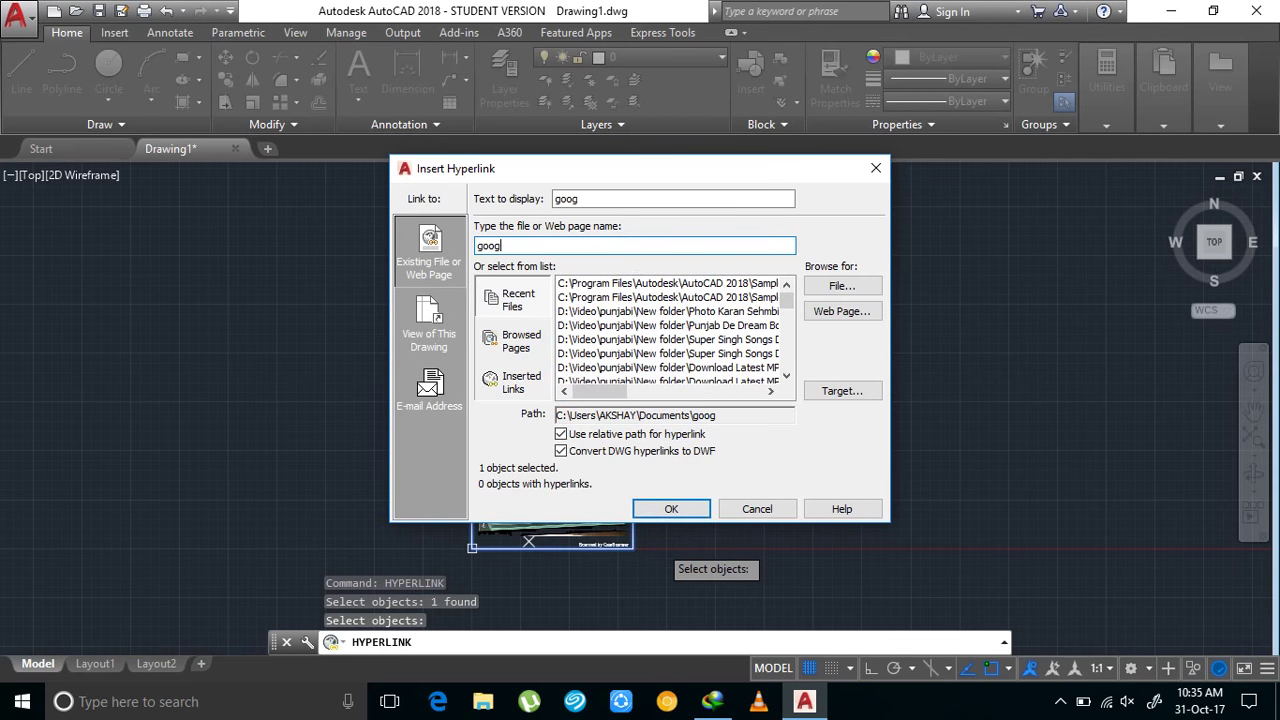
pyautogui.write('le')
pyautogui.click(678, 512)
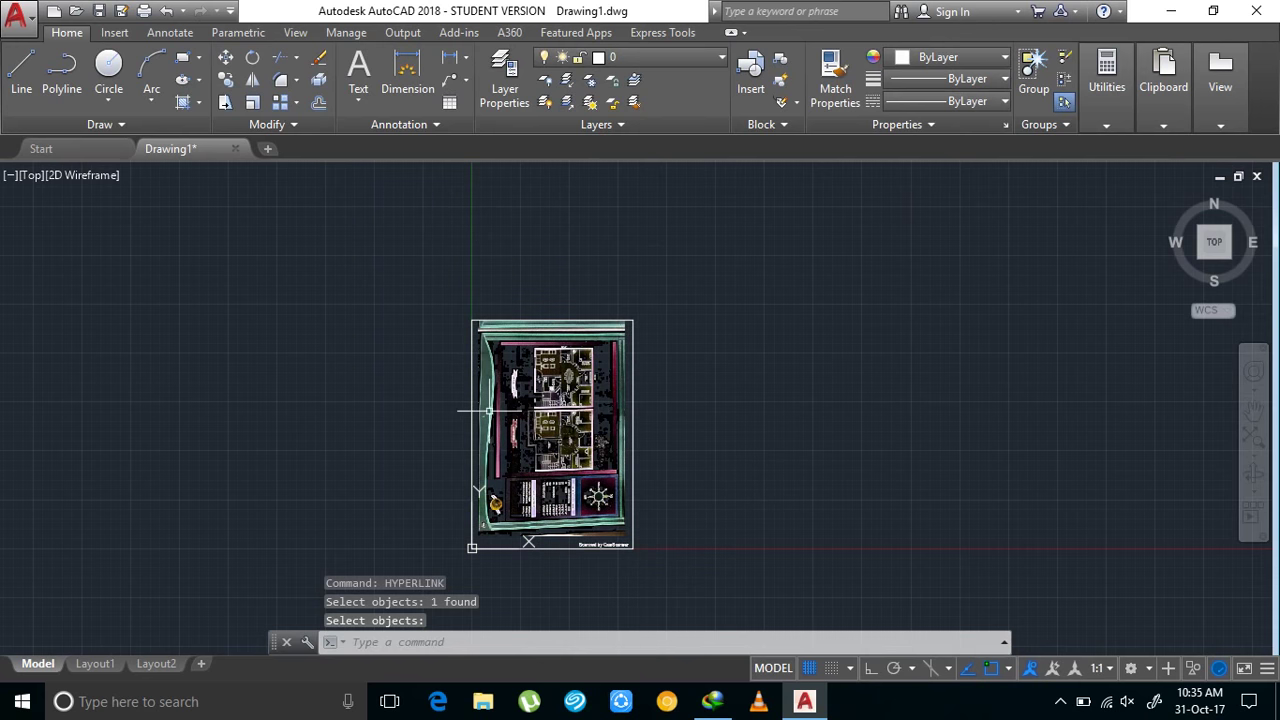
# Repeat the hyperlink command from the canvas shortcut menu, abandoning a stray selection window
pyautogui.moveTo(605, 514); pyautogui.dragTo(578, 439, button='middle')
pyautogui.rightClick(688, 336)
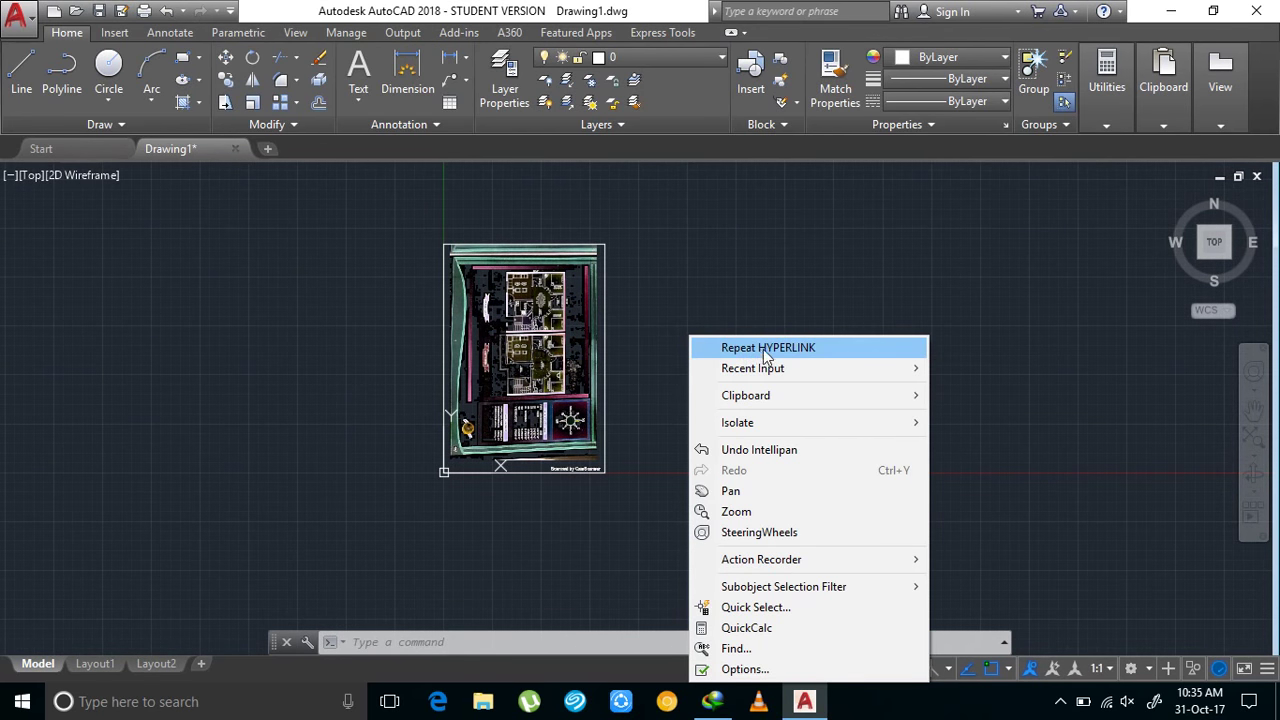
pyautogui.click(690, 270)
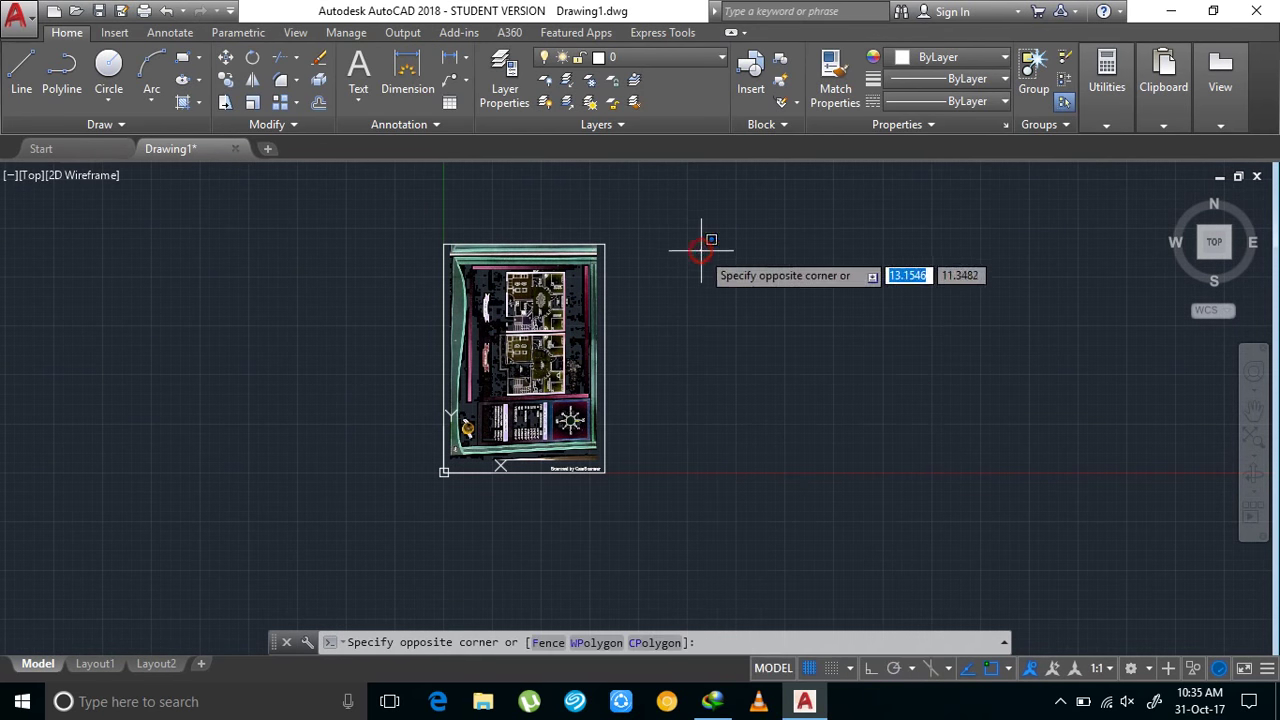
pyautogui.click(720, 243)
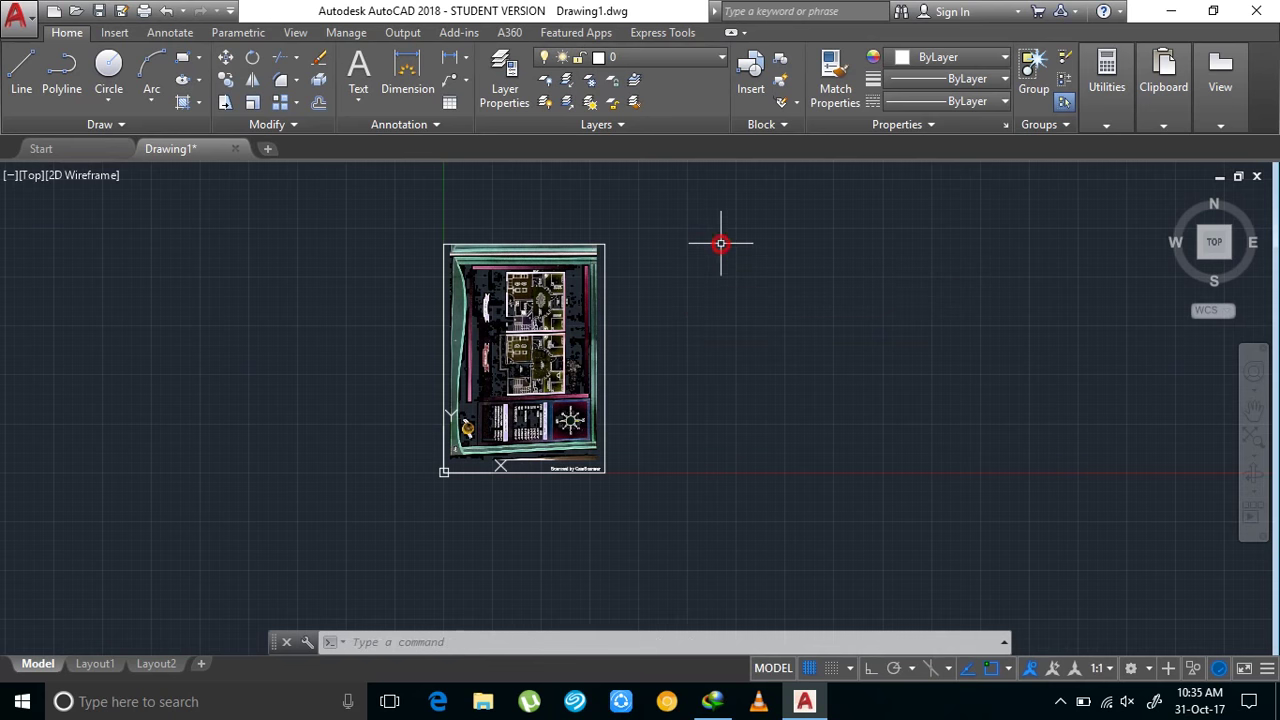
pyautogui.click(600, 247)
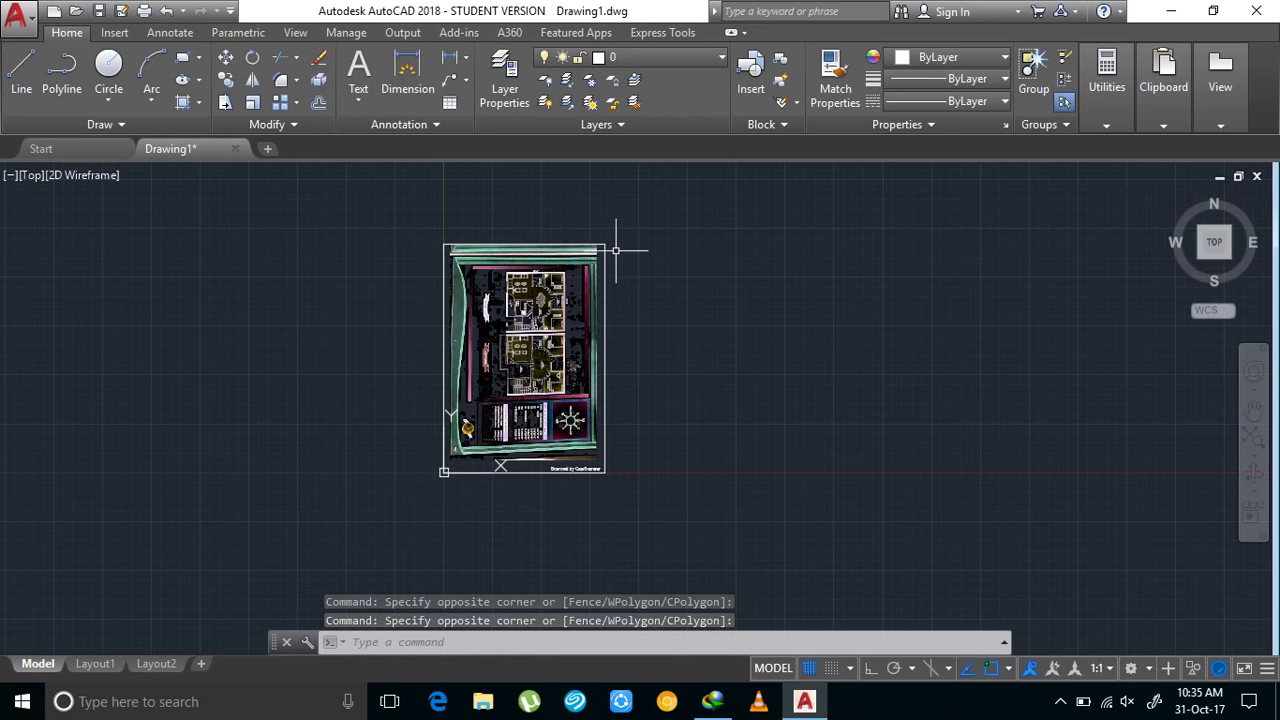
# Select the floor-plan underlay and try opening its google hyperlink from the shortcut menu
pyautogui.click(605, 245)
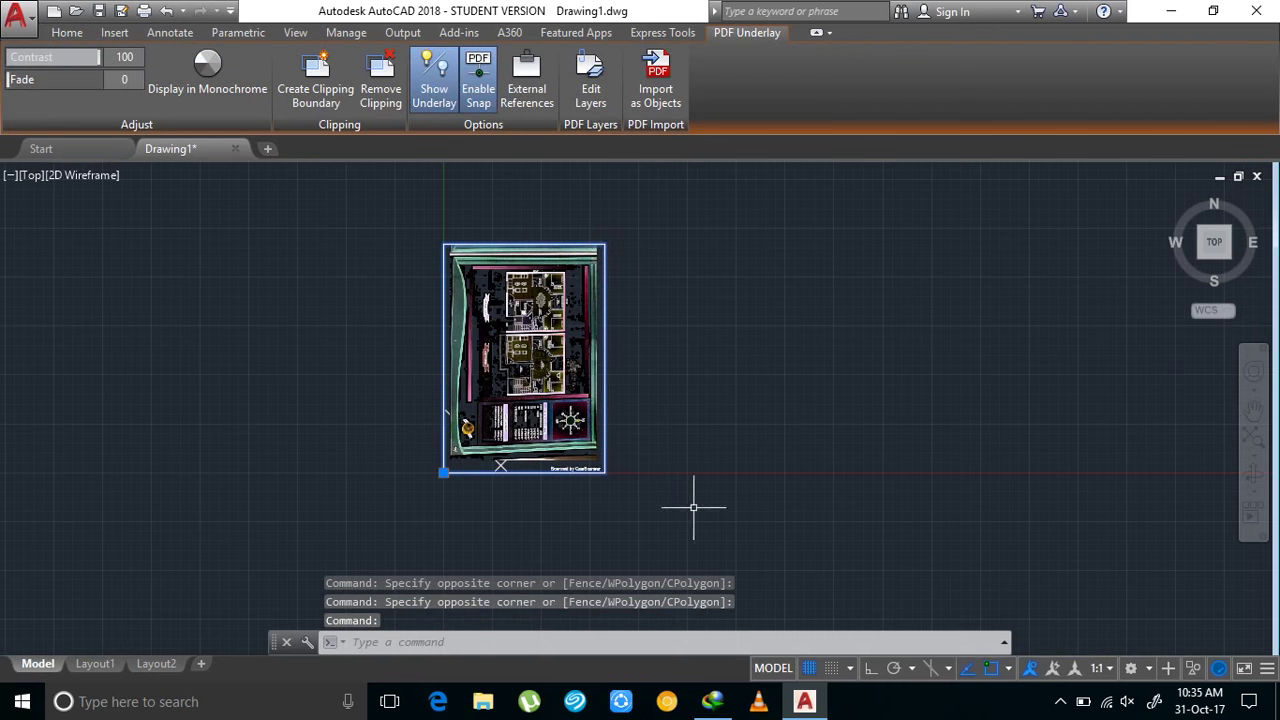
pyautogui.rightClick(608, 474)
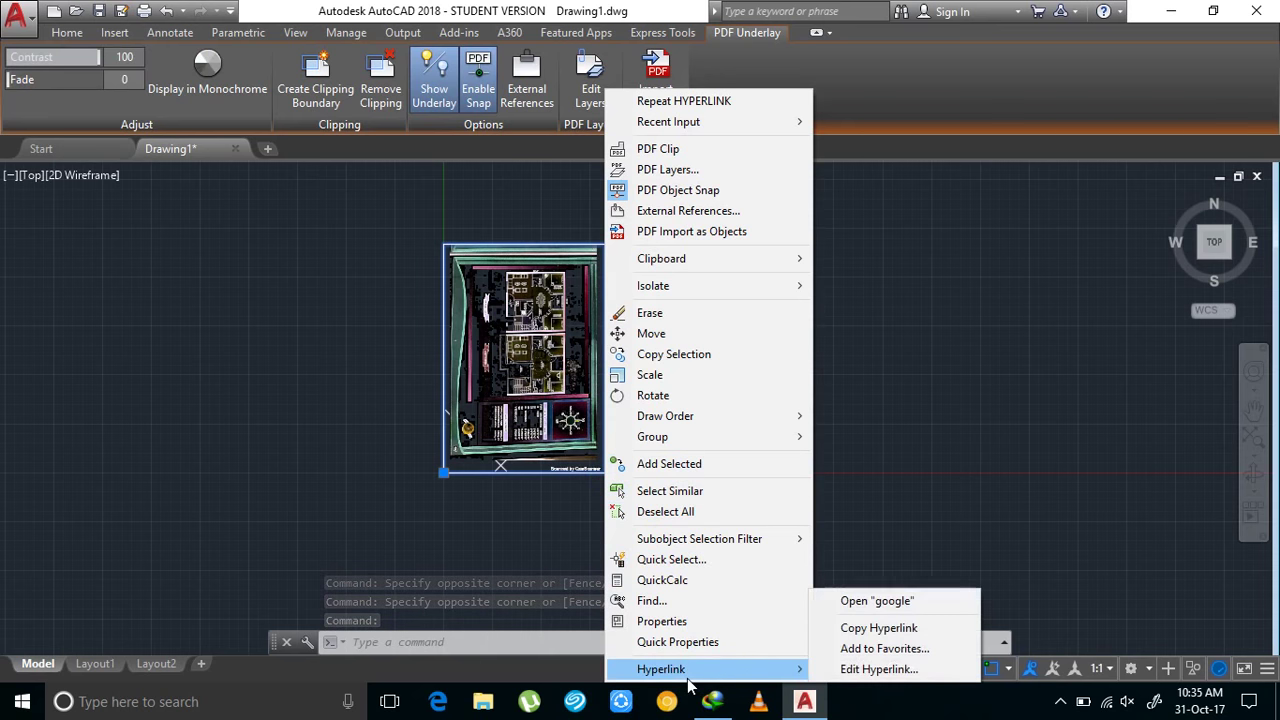
pyautogui.moveTo(661, 669)
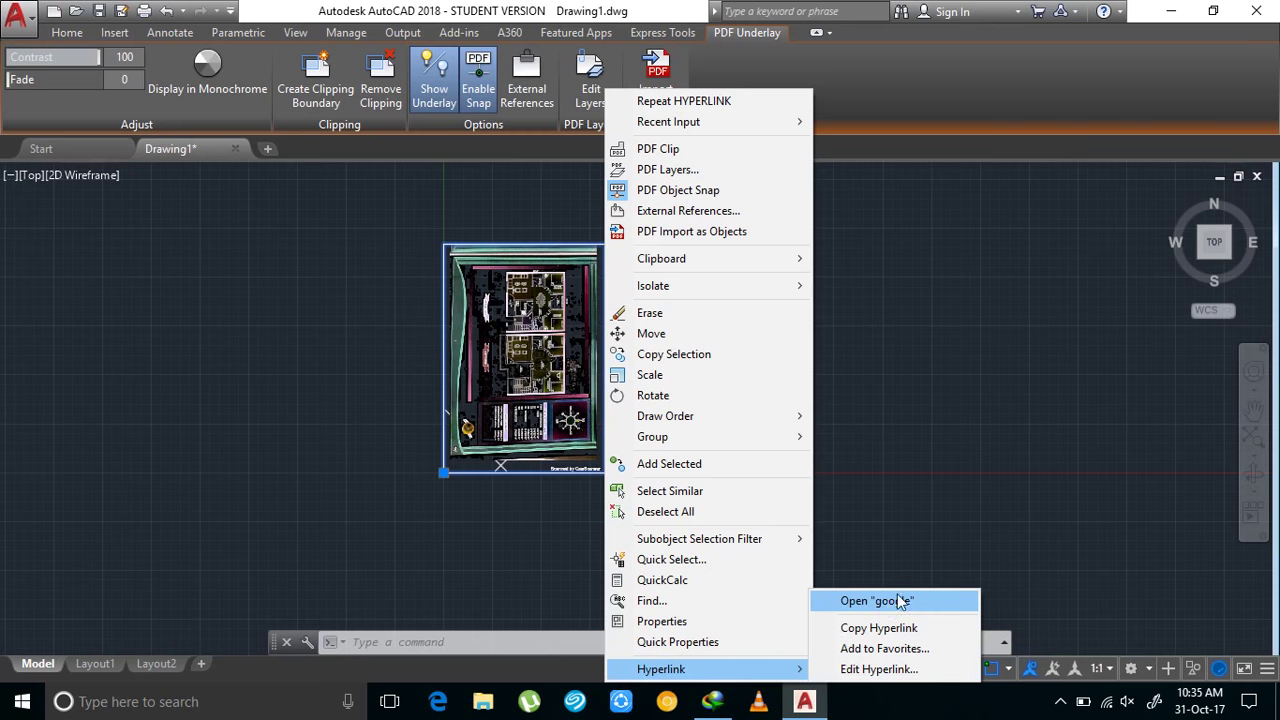
pyautogui.click(958, 468)
pyautogui.click(706, 320)
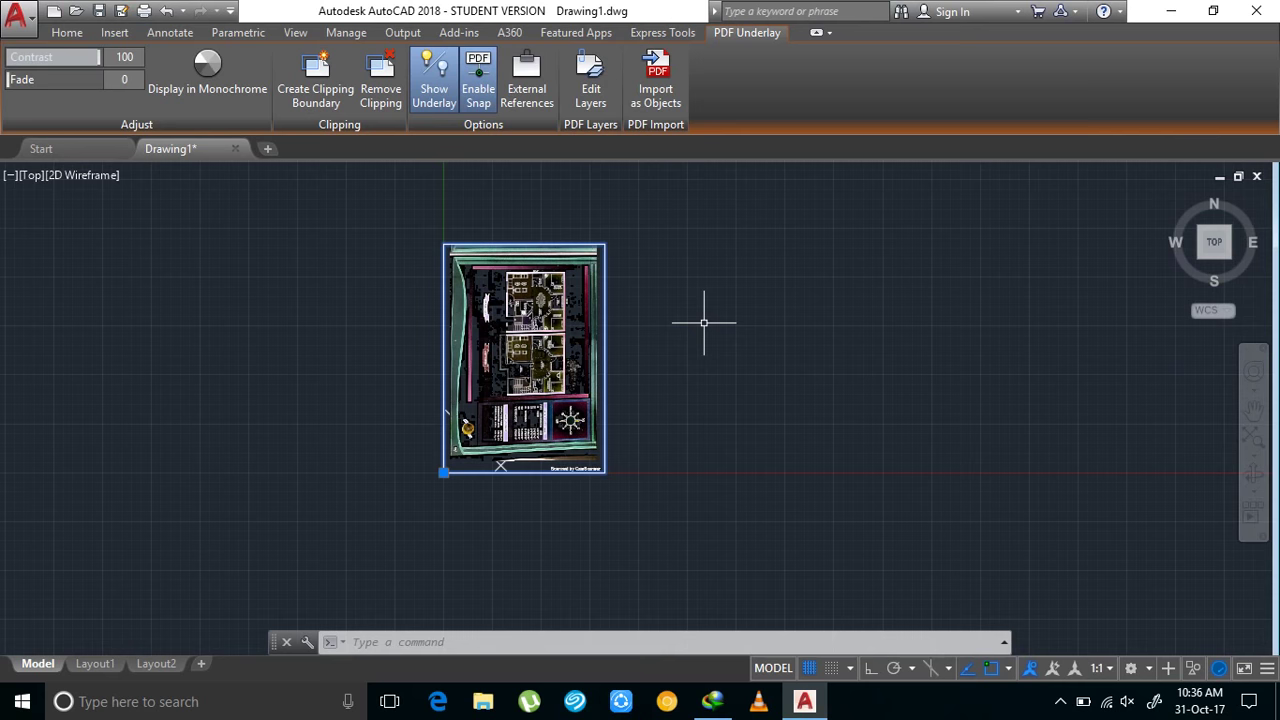
pyautogui.press('Escape')
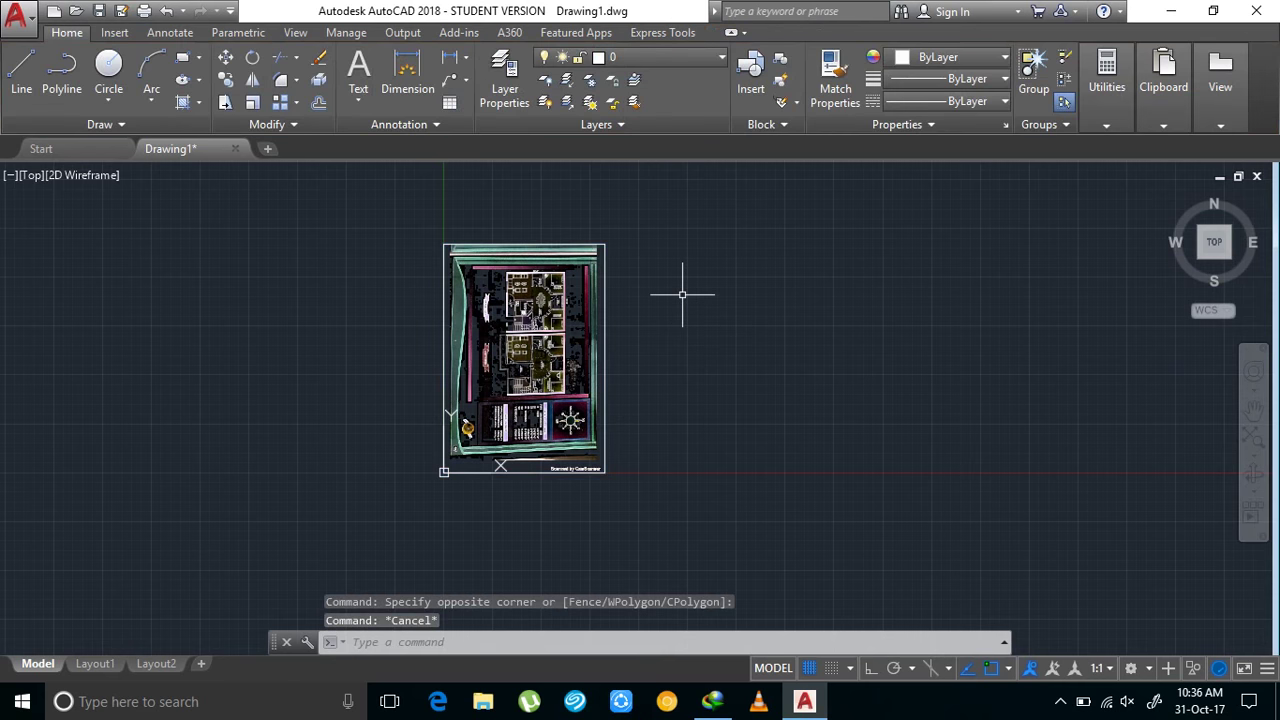
pyautogui.press('Escape')
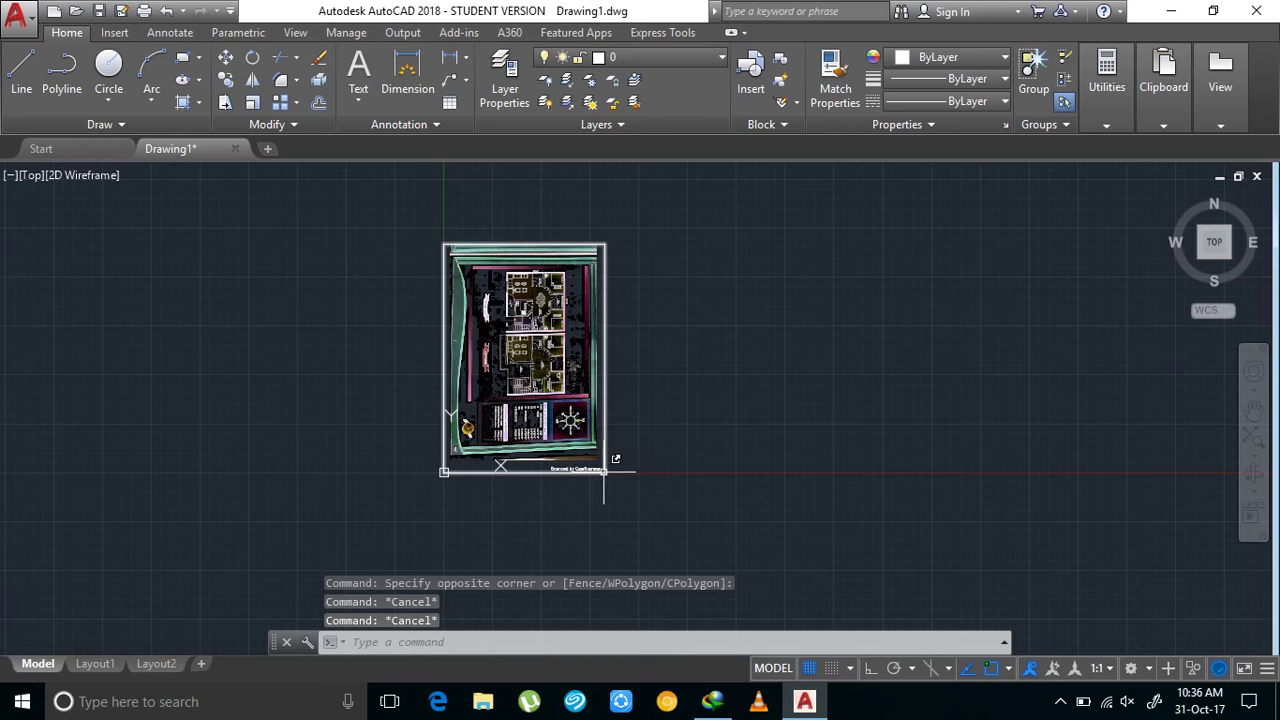
# Reselect the underlay, try the link again, then open Edit Hyperlink with Ctrl+K
pyautogui.click(605, 472)
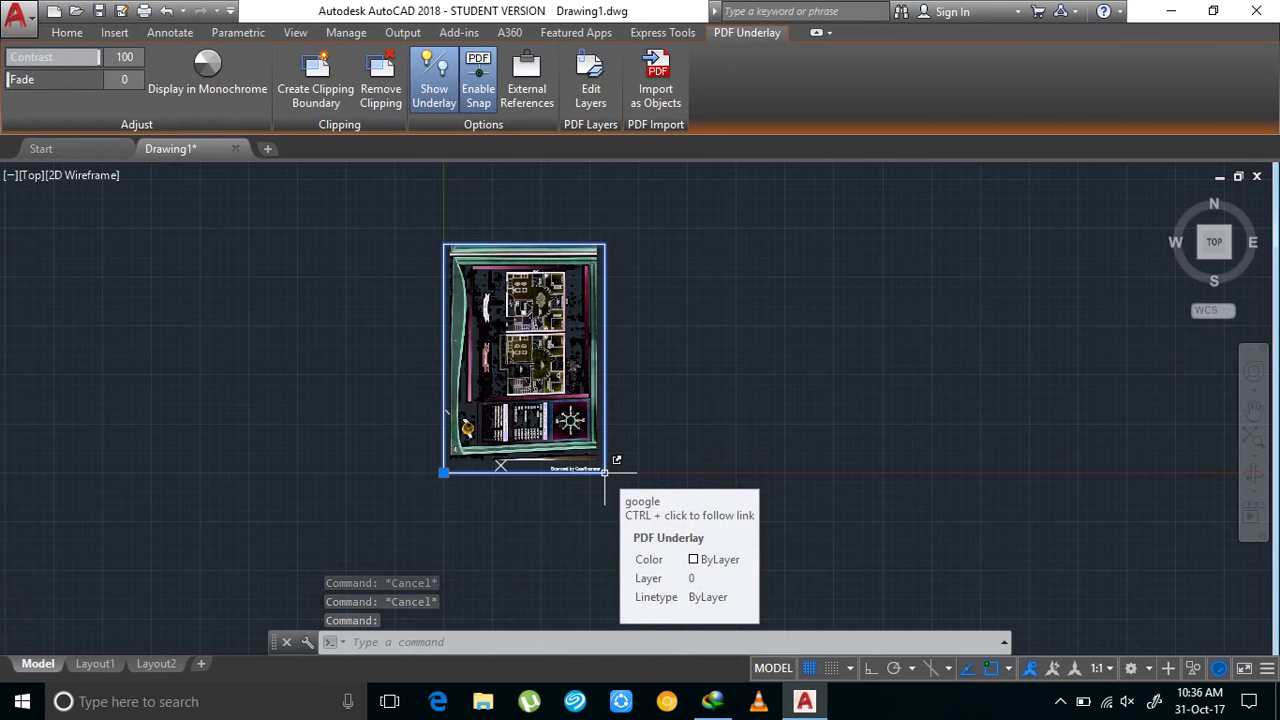
pyautogui.rightClick(607, 476)
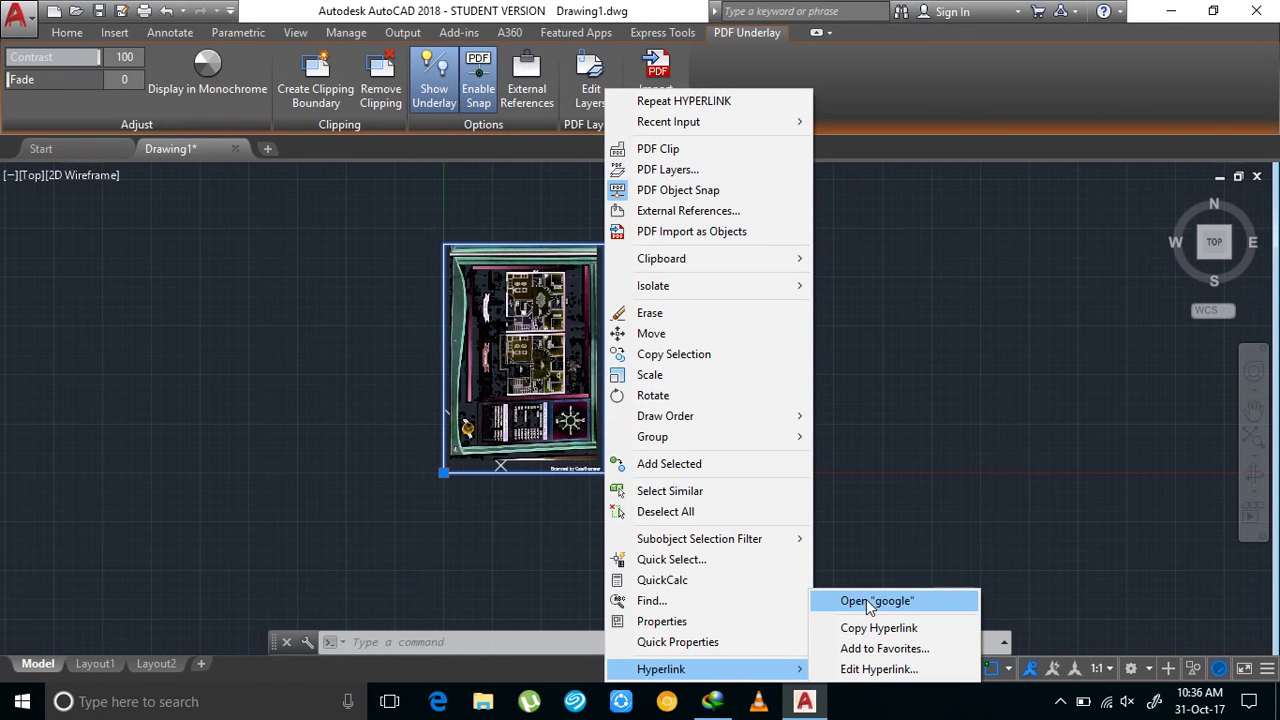
pyautogui.click(855, 622)
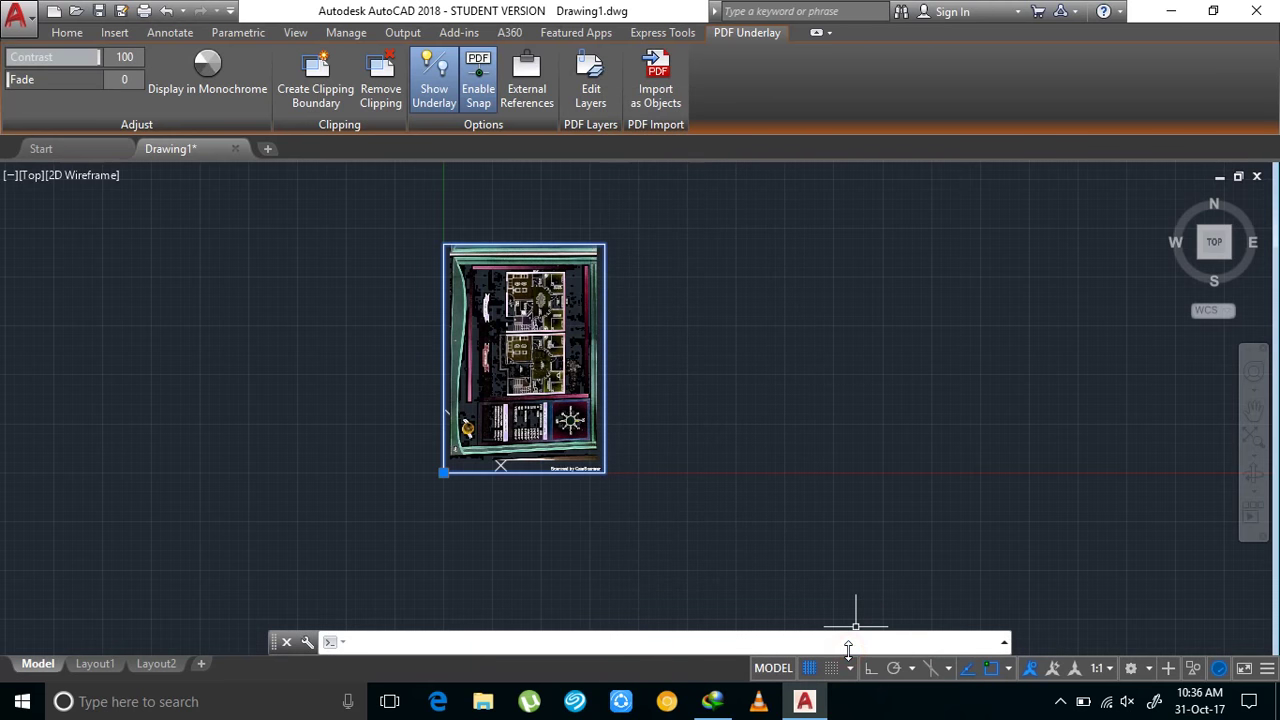
pyautogui.hotkey('ctrl', 'k')
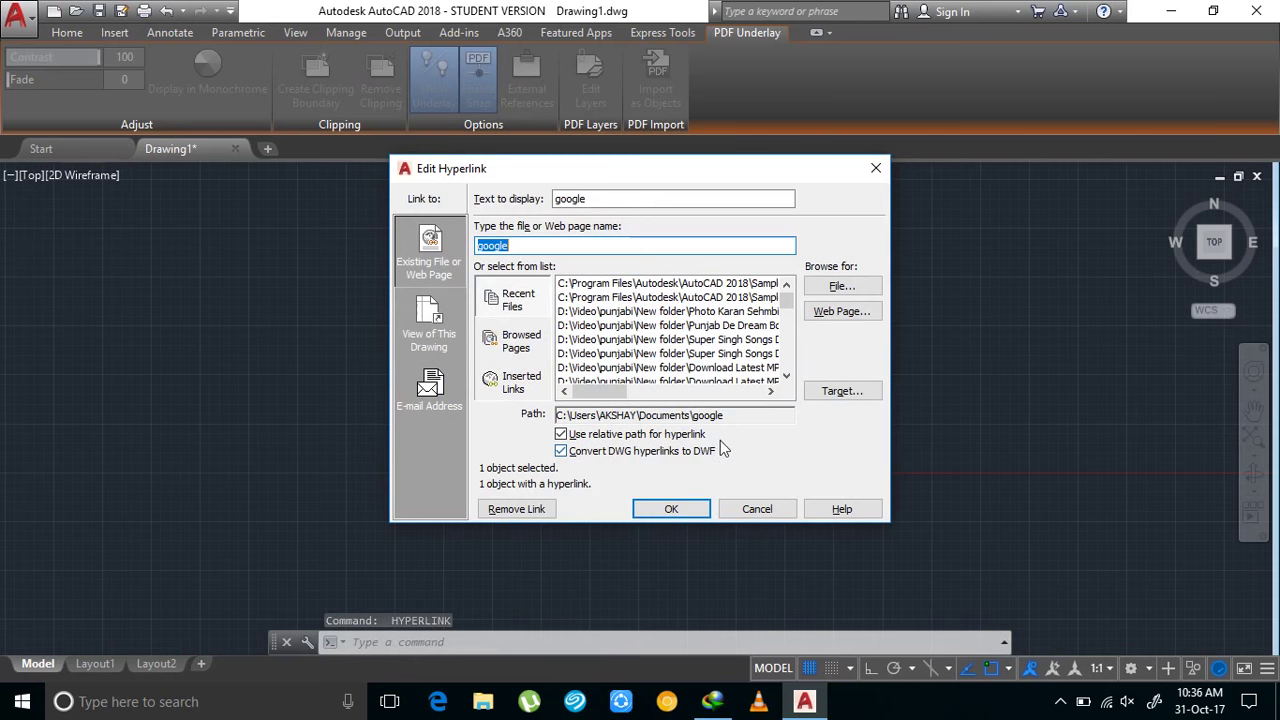
pyautogui.click(838, 312)
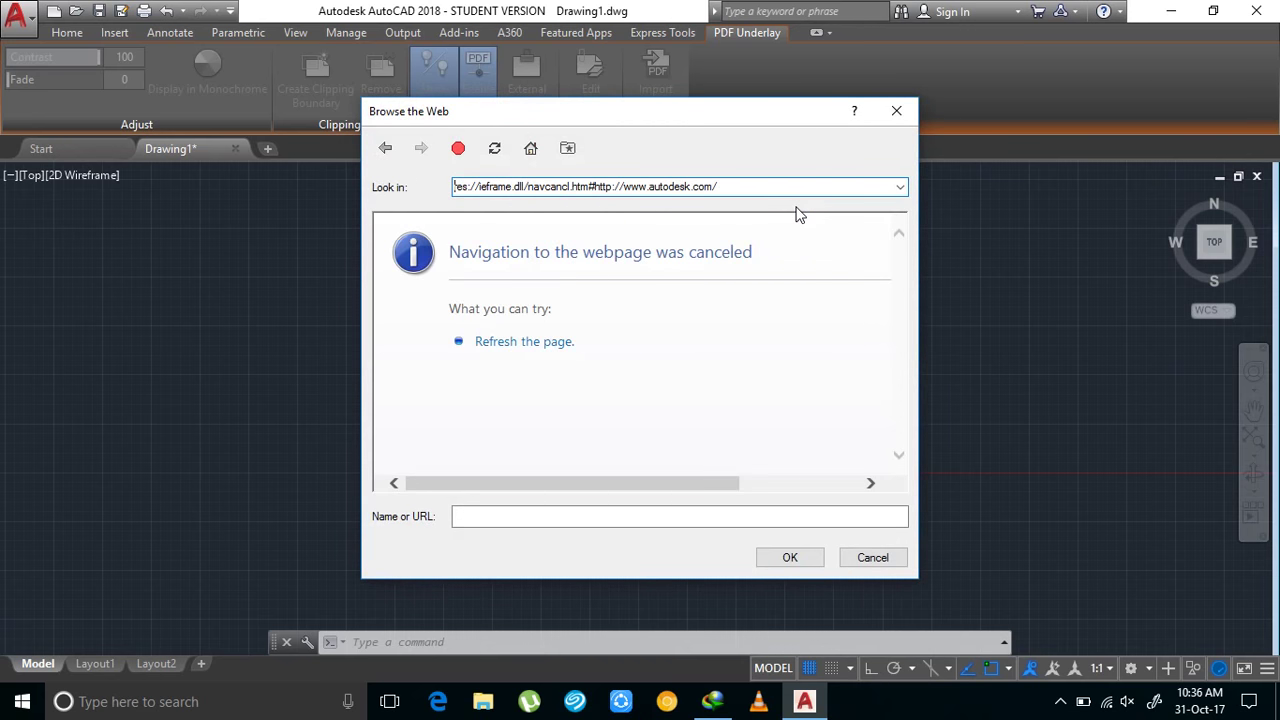
pyautogui.click(789, 187)
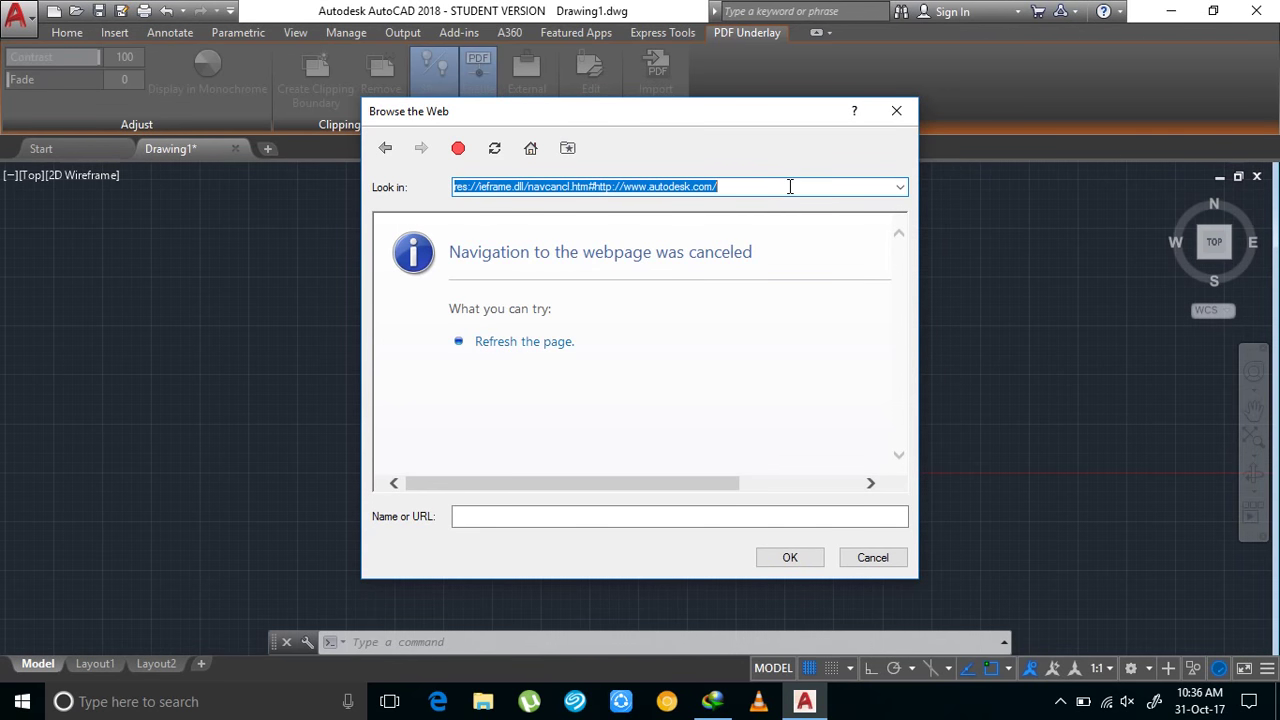
pyautogui.click(790, 558)
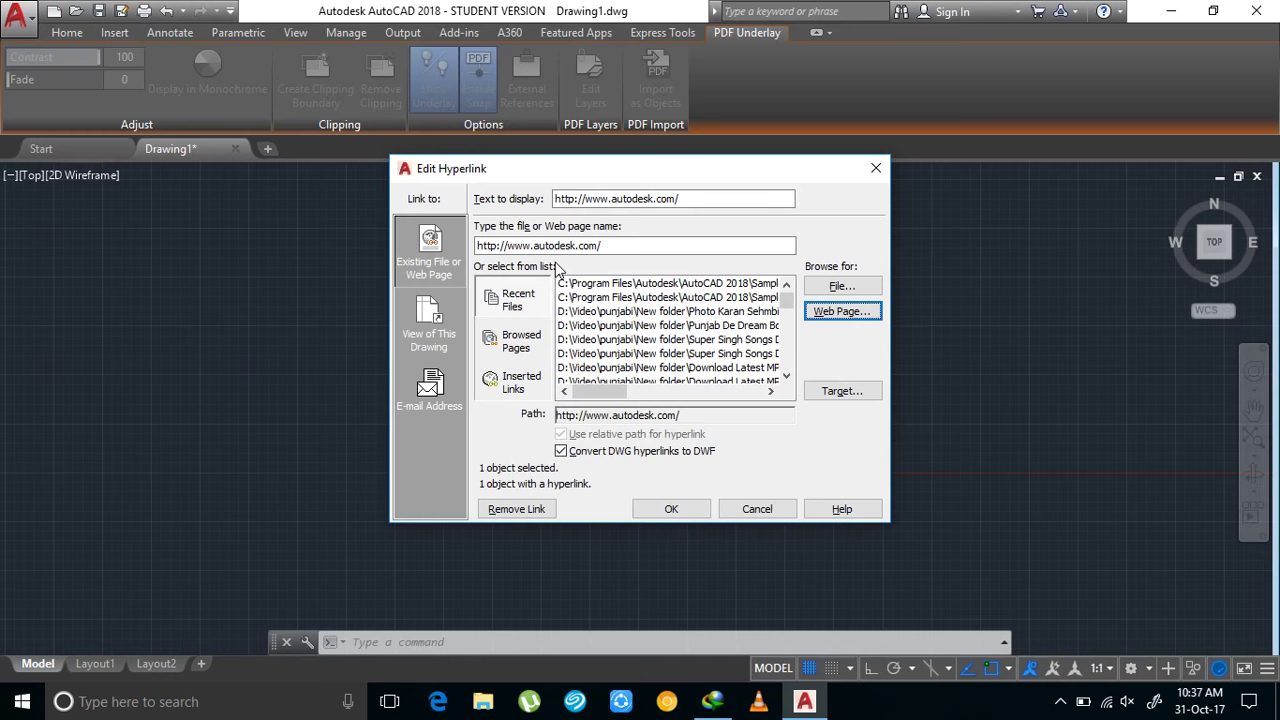
pyautogui.click(671, 509)
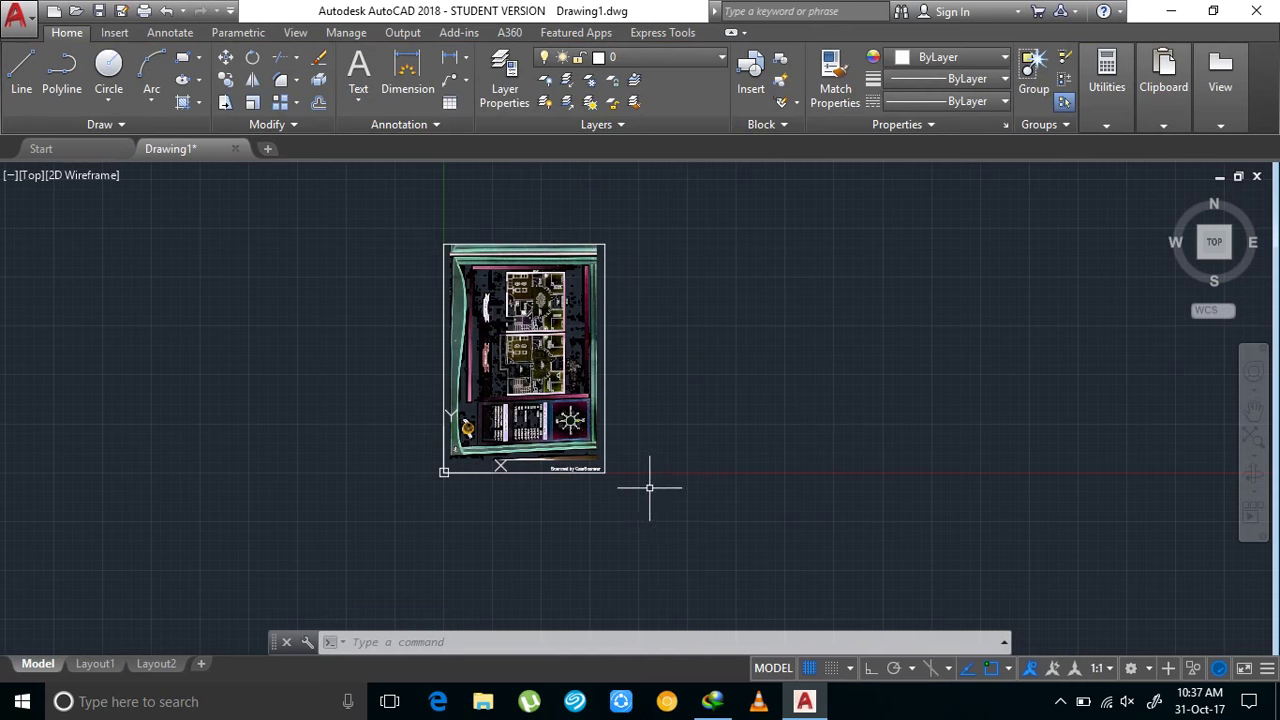
pyautogui.click(714, 249)
pyautogui.rightClick(714, 249)
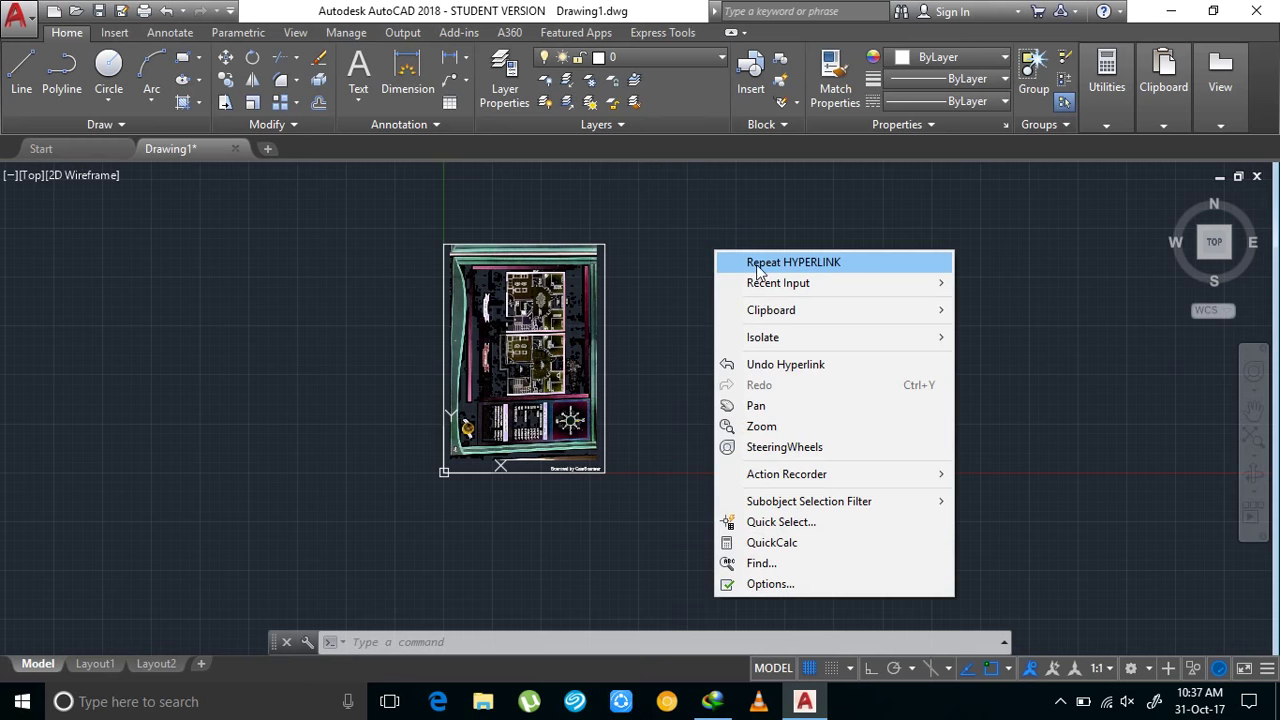
pyautogui.click(725, 214)
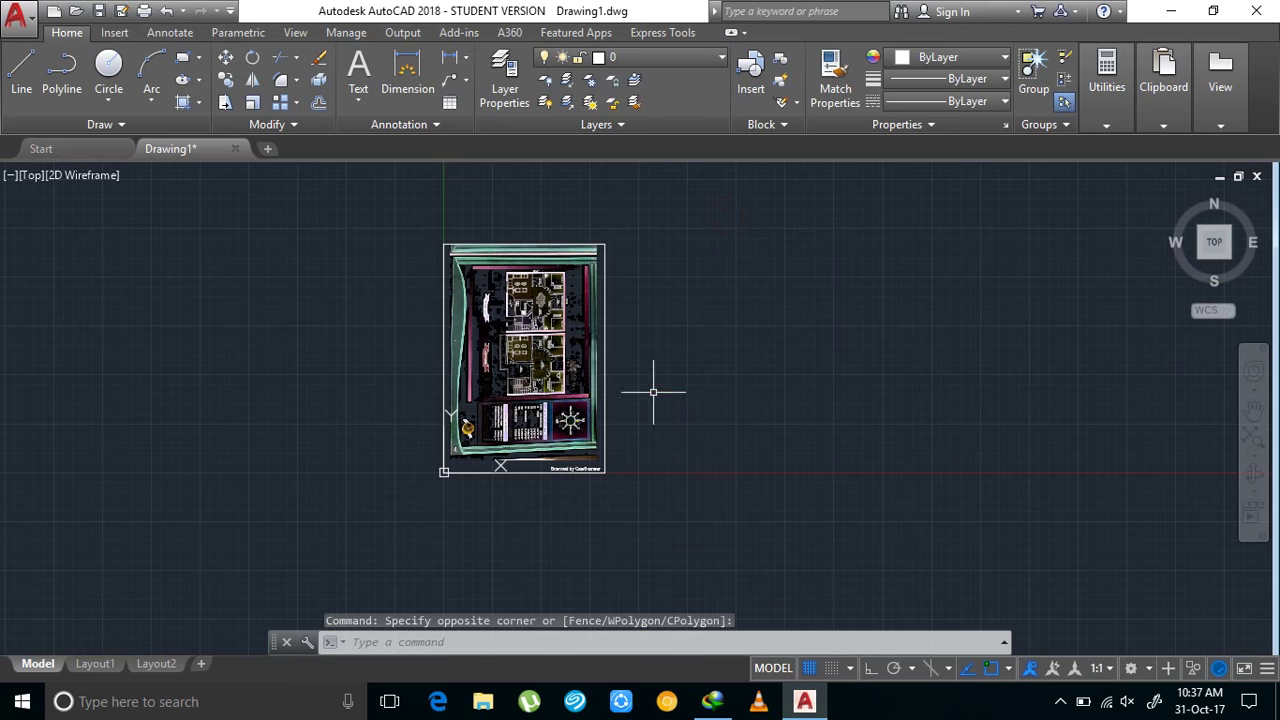
pyautogui.click(603, 470)
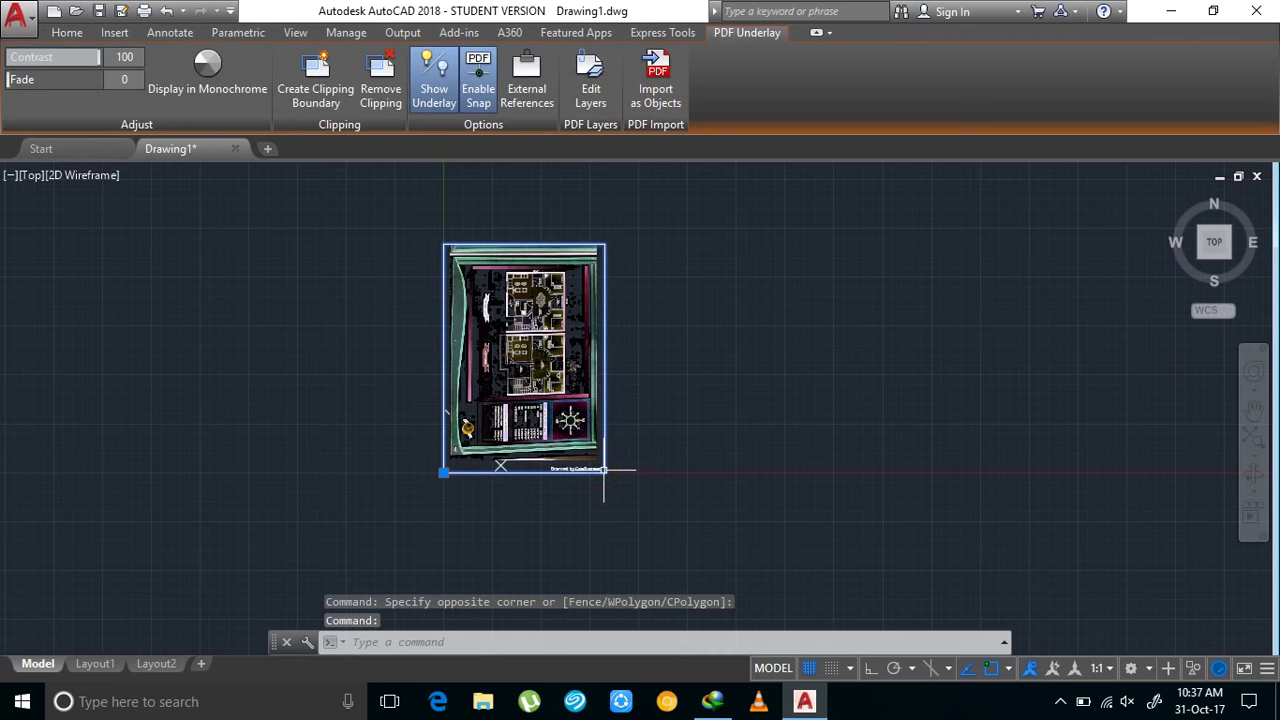
pyautogui.rightClick(603, 470)
pyautogui.moveTo(660, 668)
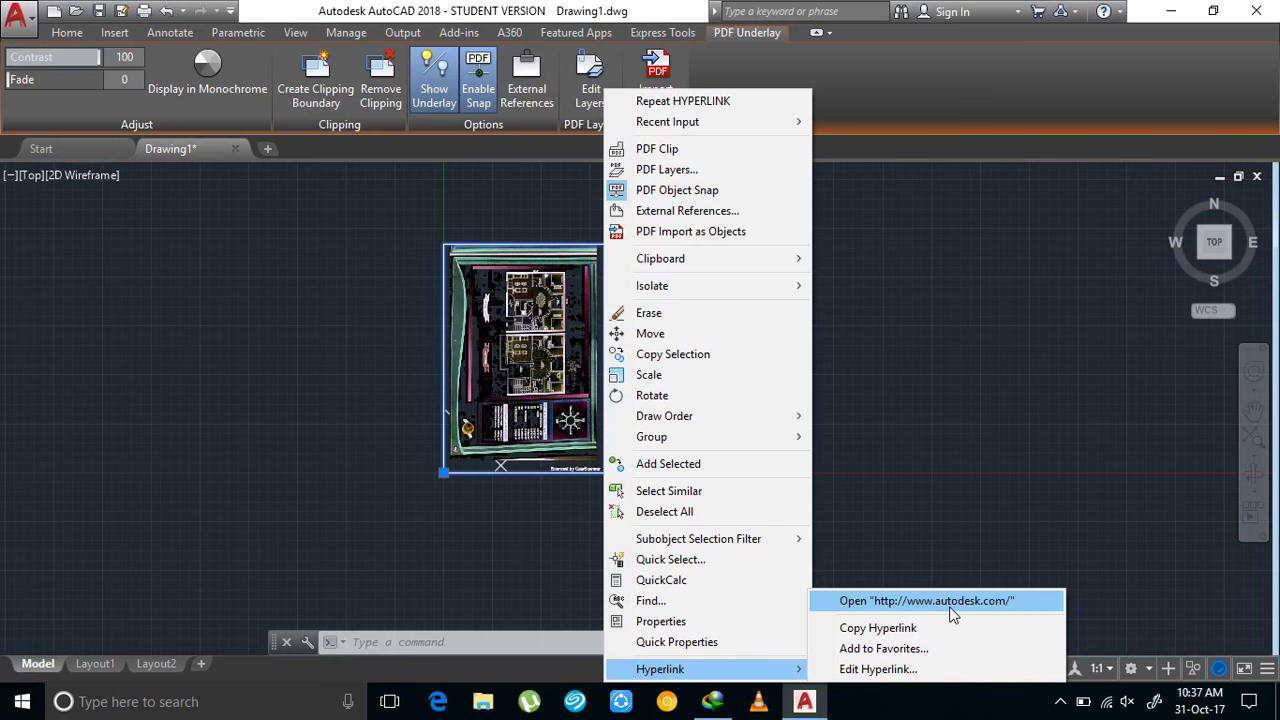
pyautogui.click(952, 605)
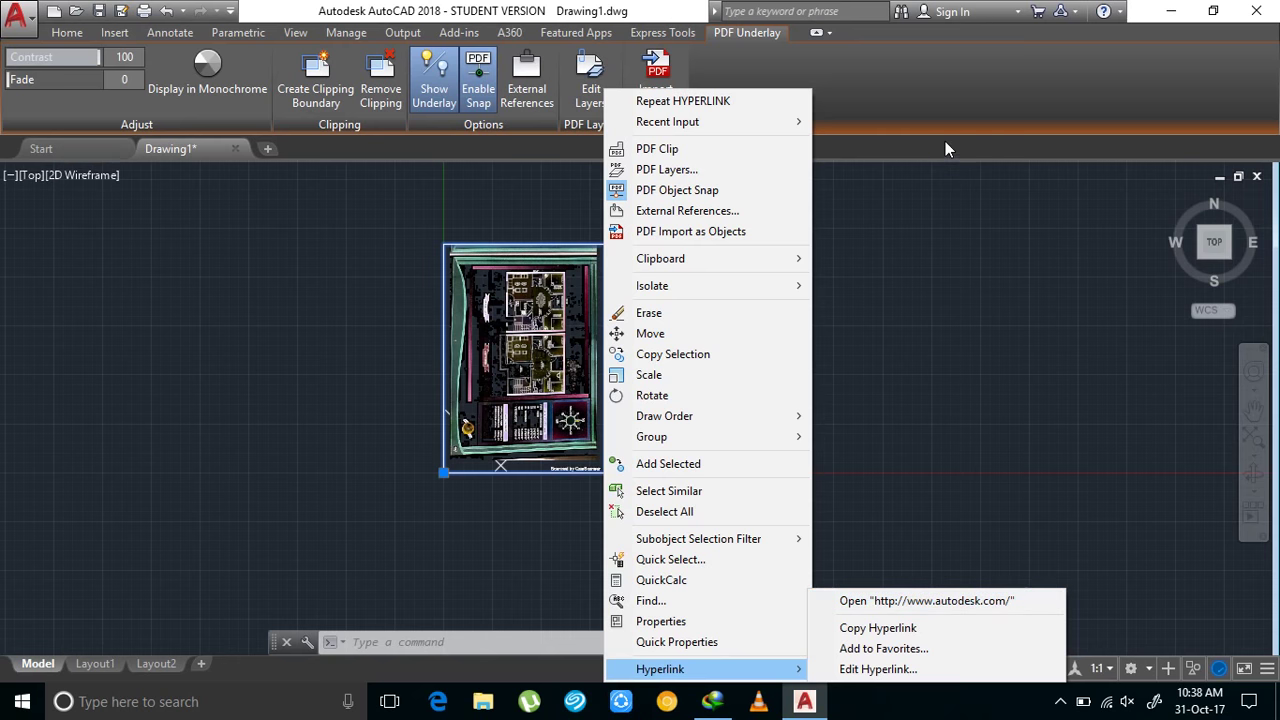
pyautogui.click(957, 108)
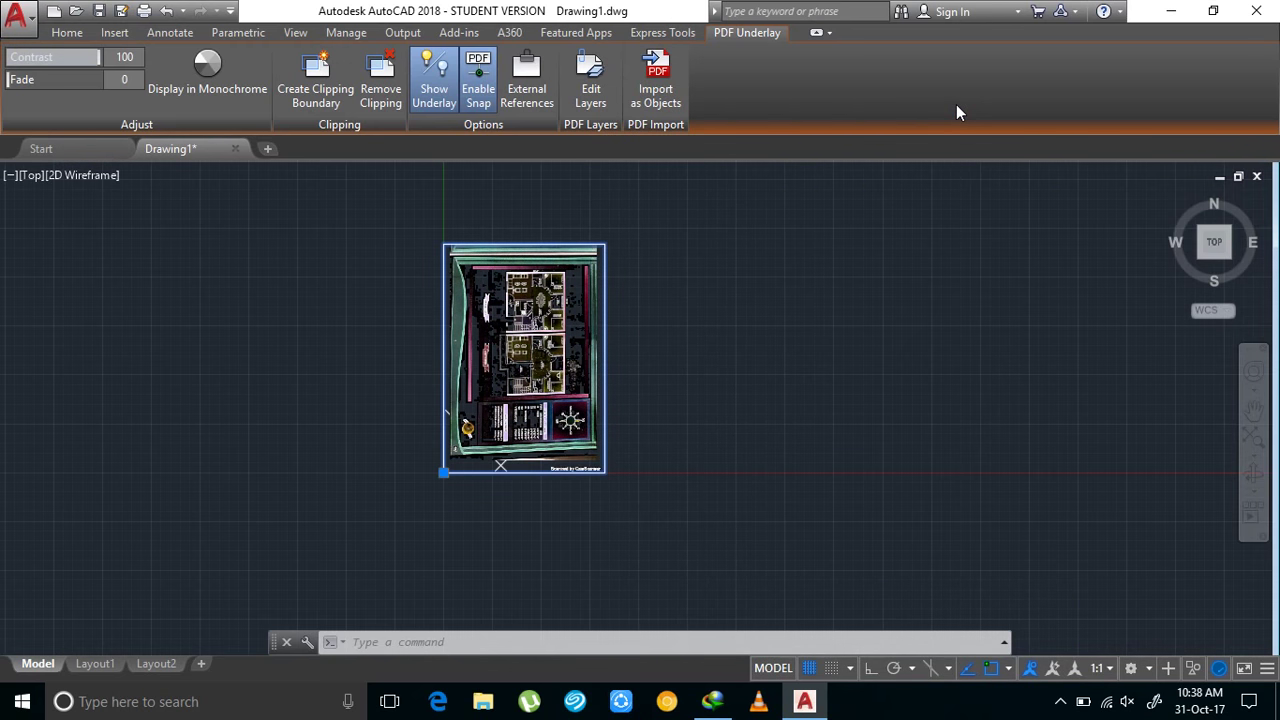
pyautogui.press('Escape')
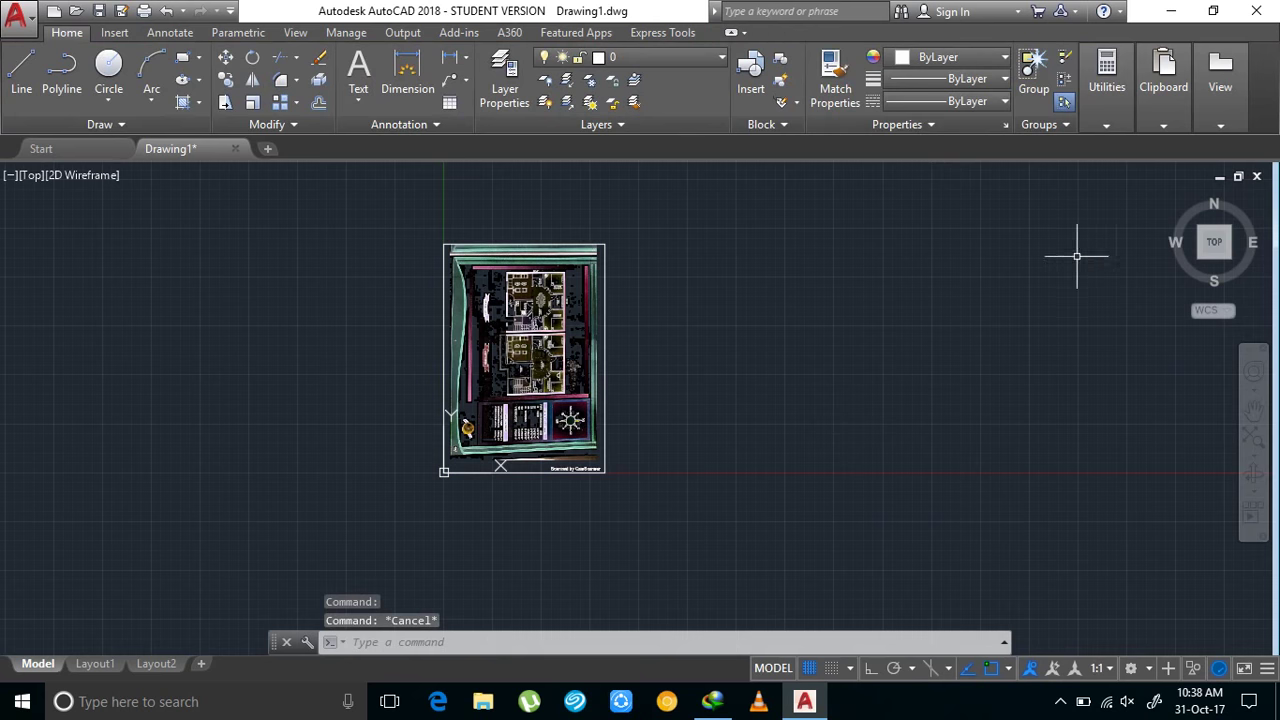